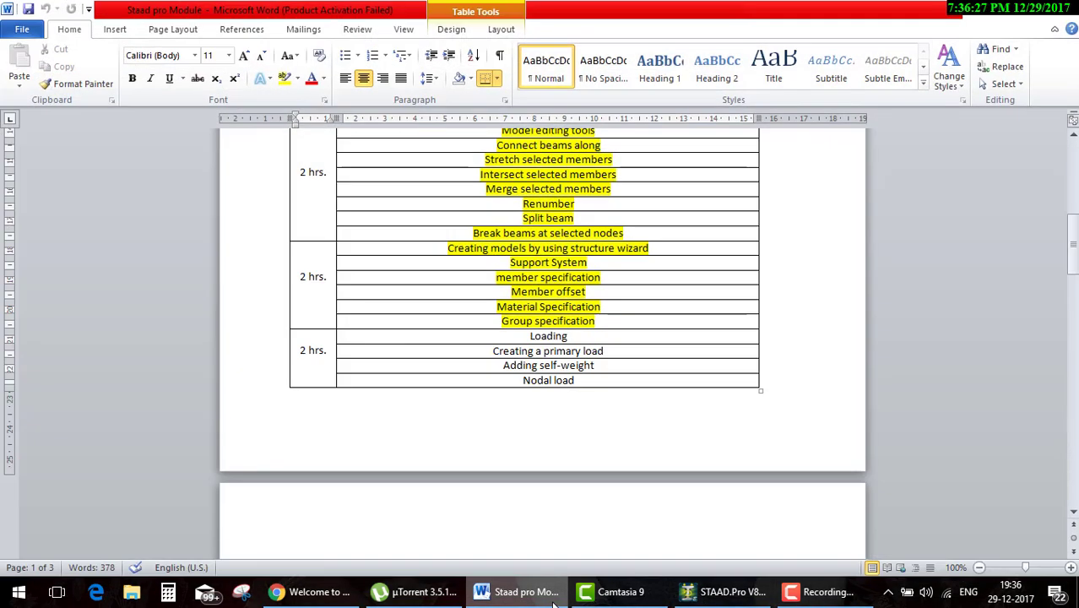
- Bring the STAAD.Pro course outline in Word to the front to show the training topics
{"action": "left_click", "coordinate": [517, 591]}
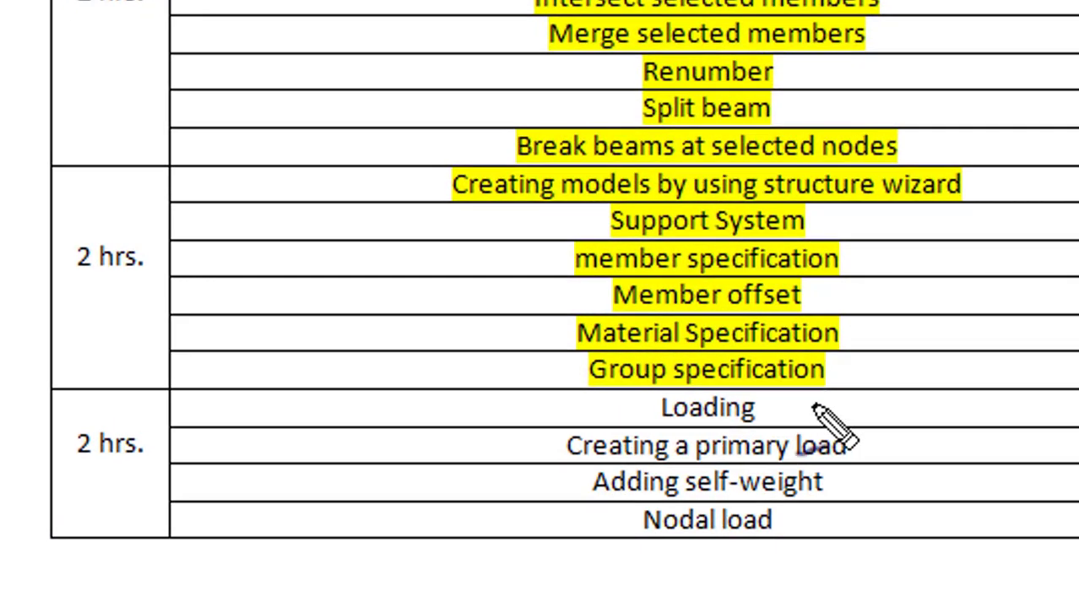
- Mark up the Loading topic and the member specification row in the outline with the pen
{"action": "left_click_drag", "start_coordinate": [795, 406], "coordinate": [975, 310]}
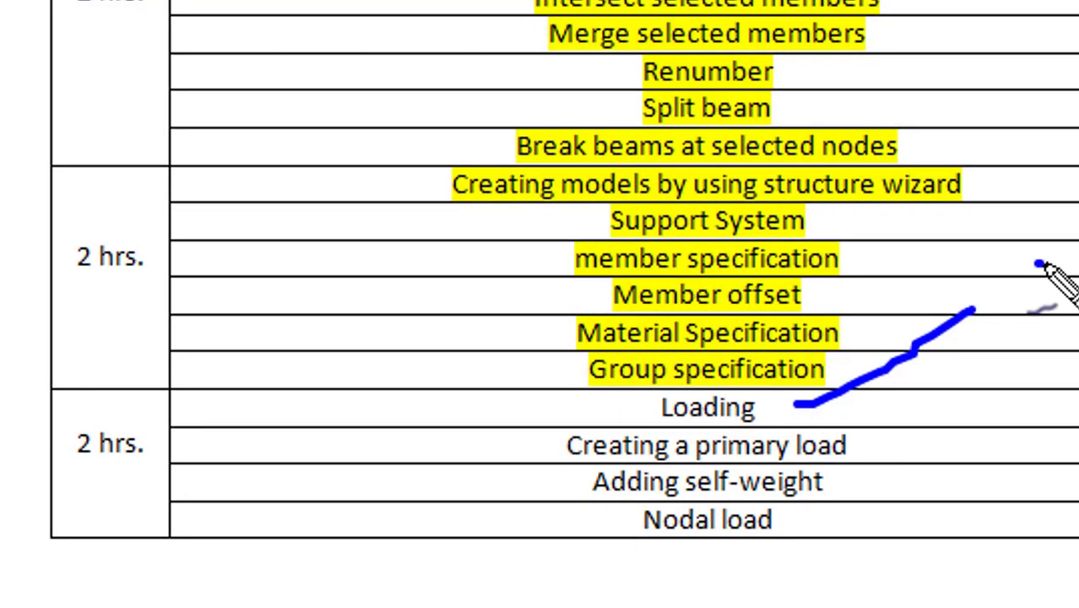
{"action": "mouse_move", "coordinate": [965, 259]}
{"action": "left_mouse_down"}
{"action": "mouse_move", "coordinate": [1078, 236]}
{"action": "mouse_move", "coordinate": [1009, 295]}
{"action": "left_mouse_up"}
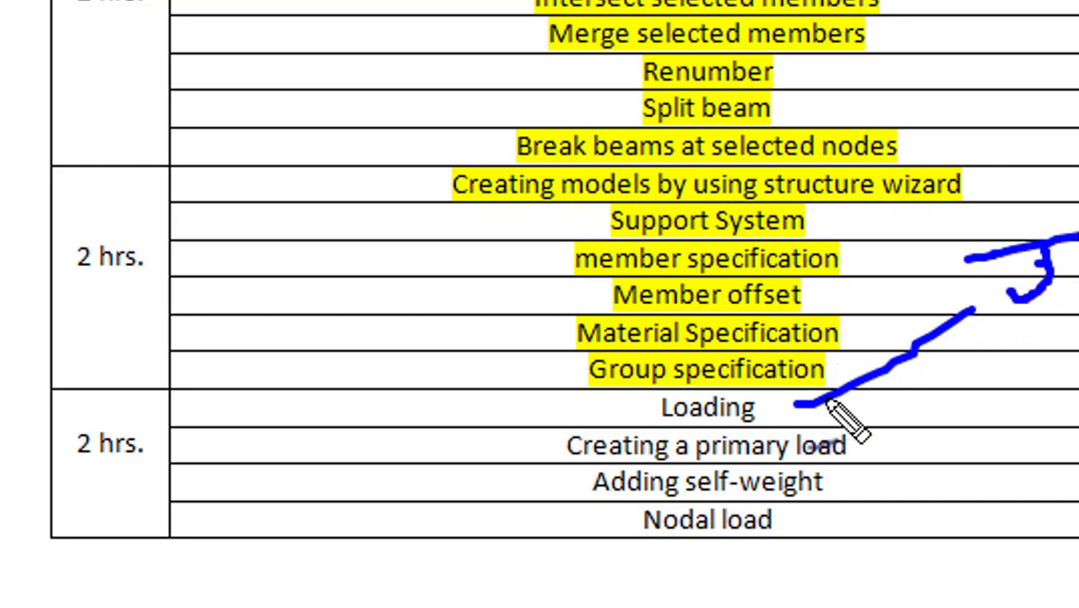
{"action": "left_click_drag", "start_coordinate": [802, 404], "coordinate": [1073, 439]}
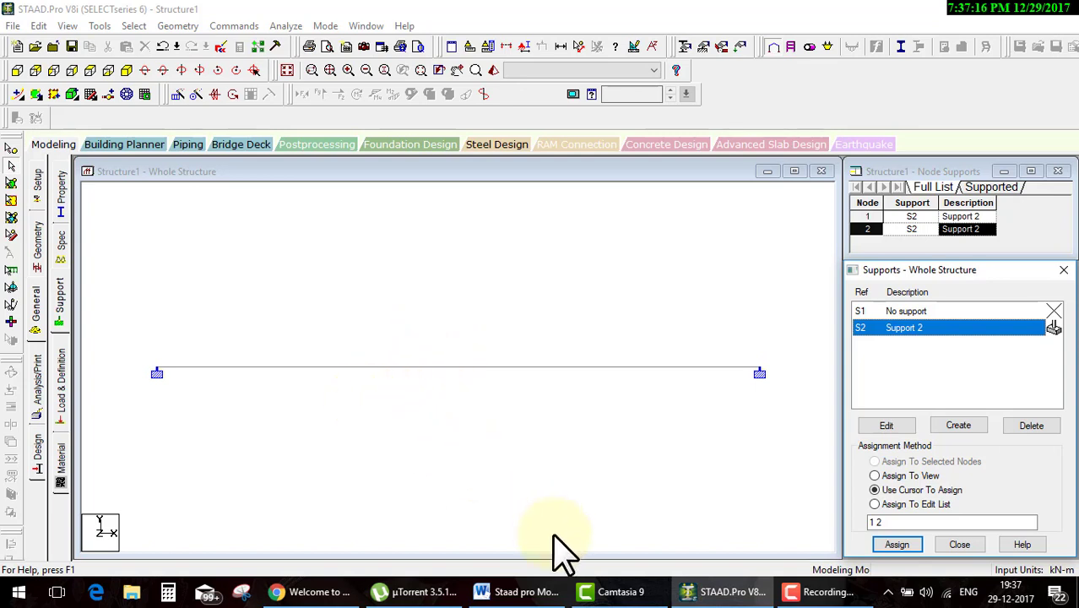
- Pause the recorder and open the Add New: Load Cases dialog from Load & Definition
{"action": "left_click", "coordinate": [819, 592]}
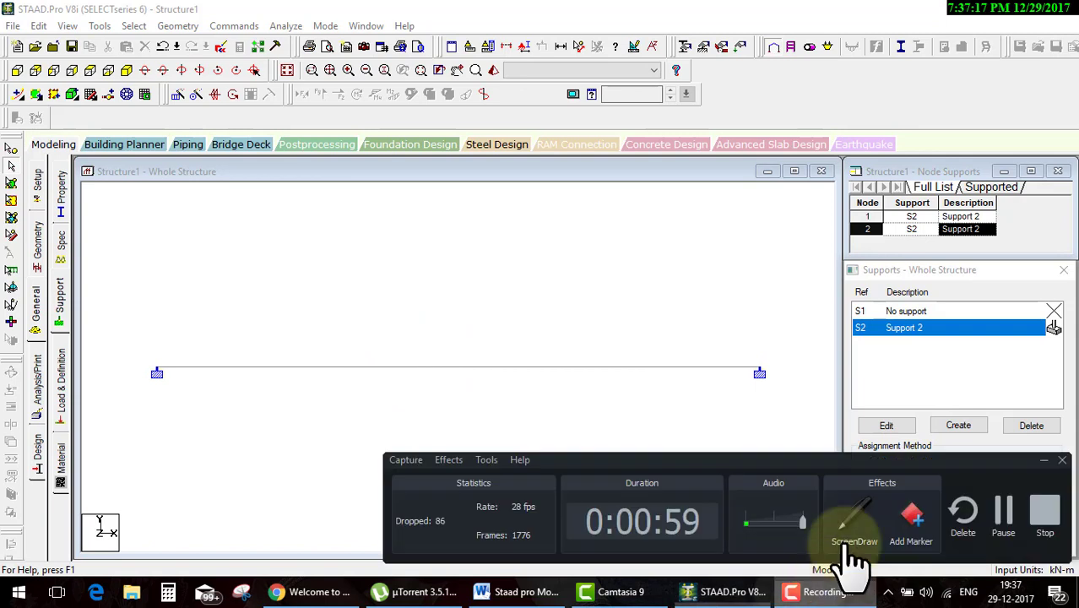
{"action": "left_click", "coordinate": [1011, 524]}
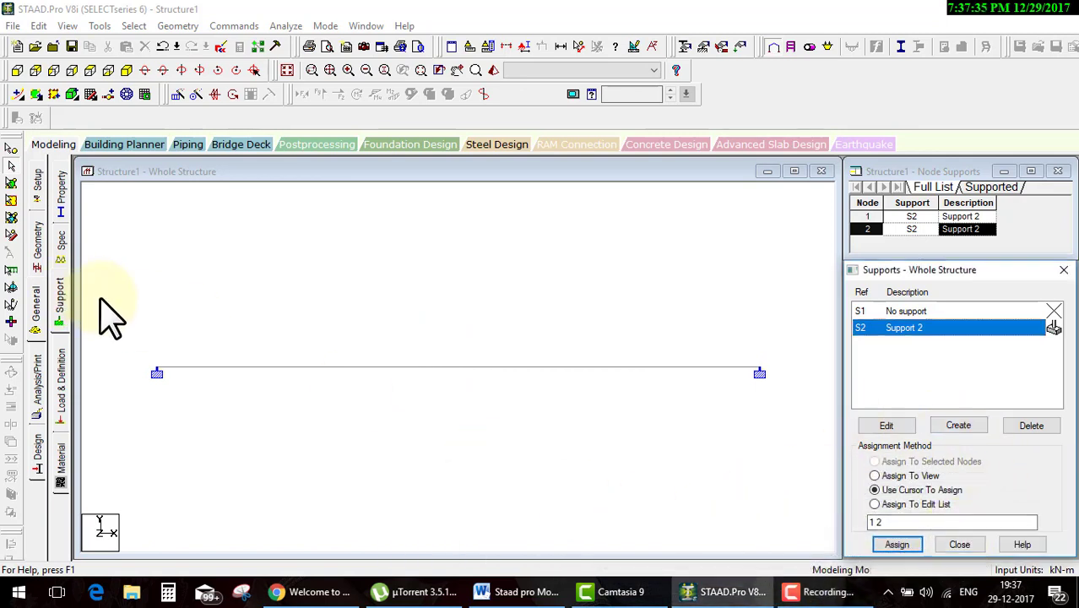
{"action": "left_click", "coordinate": [73, 388]}
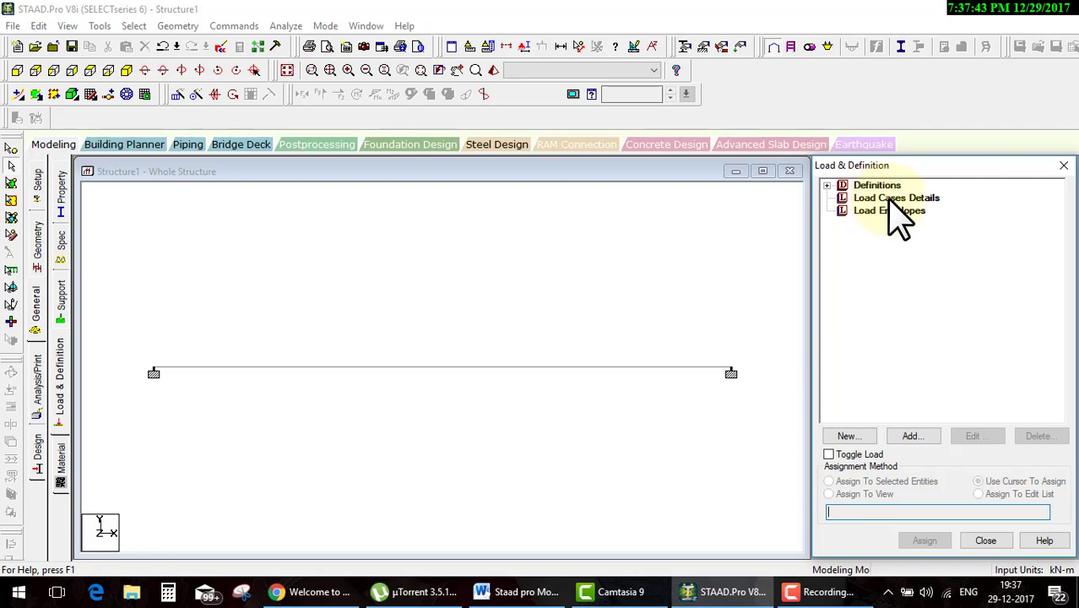
{"action": "left_click", "coordinate": [911, 436]}
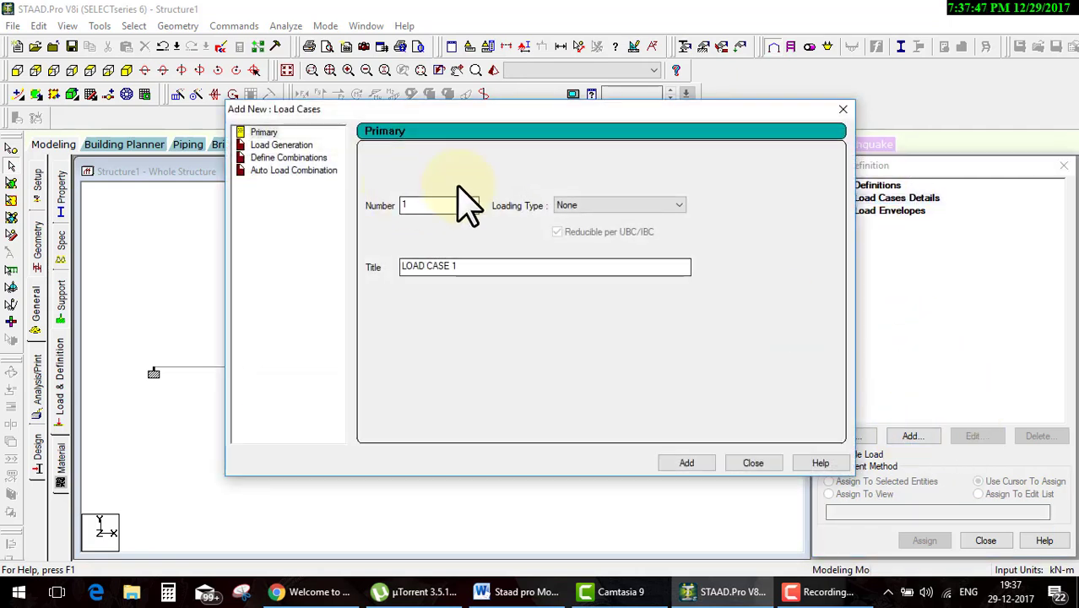
- Add primary load case 1 with loading type Dead and title 'Dead', then close the dialog
{"action": "left_click", "coordinate": [625, 216]}
{"action": "left_click", "coordinate": [610, 218]}
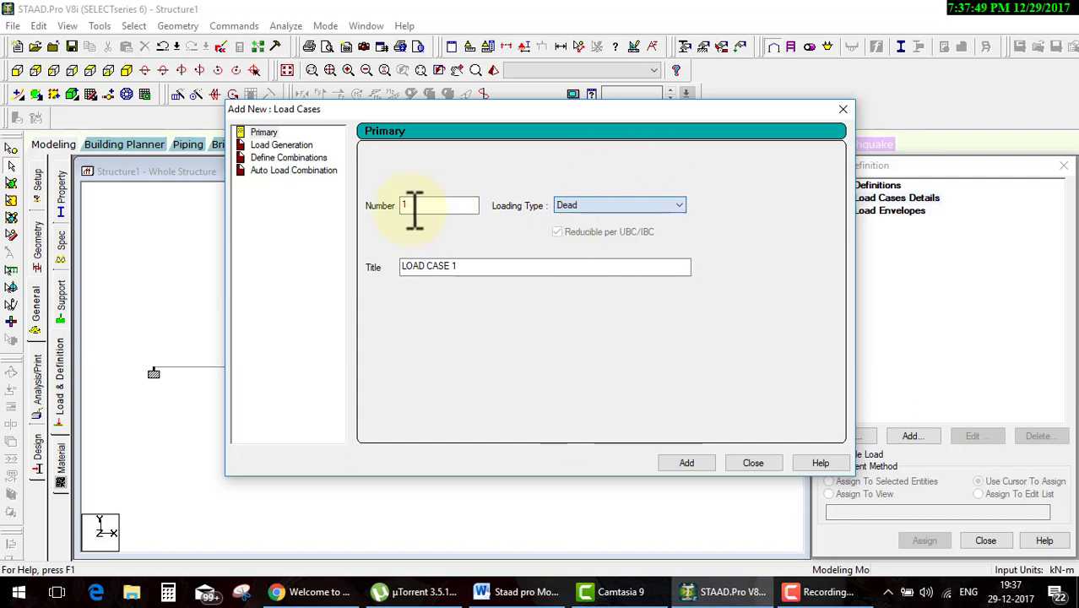
{"action": "double_click", "coordinate": [426, 210]}
{"action": "left_click_drag", "start_coordinate": [469, 268], "coordinate": [424, 268]}
{"action": "type", "text": "Dead"}
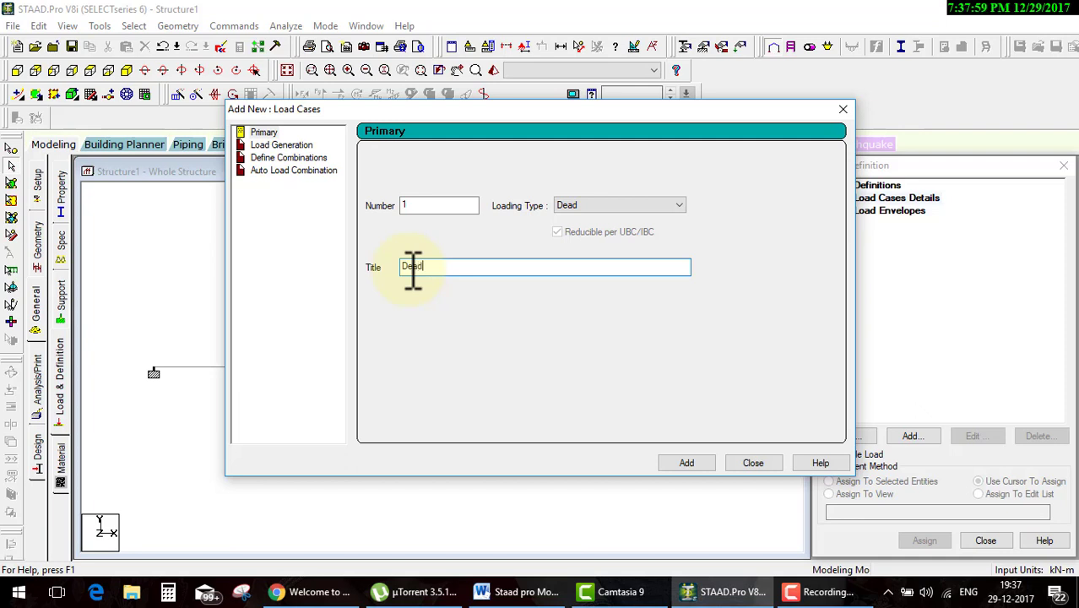
{"action": "left_click", "coordinate": [672, 463]}
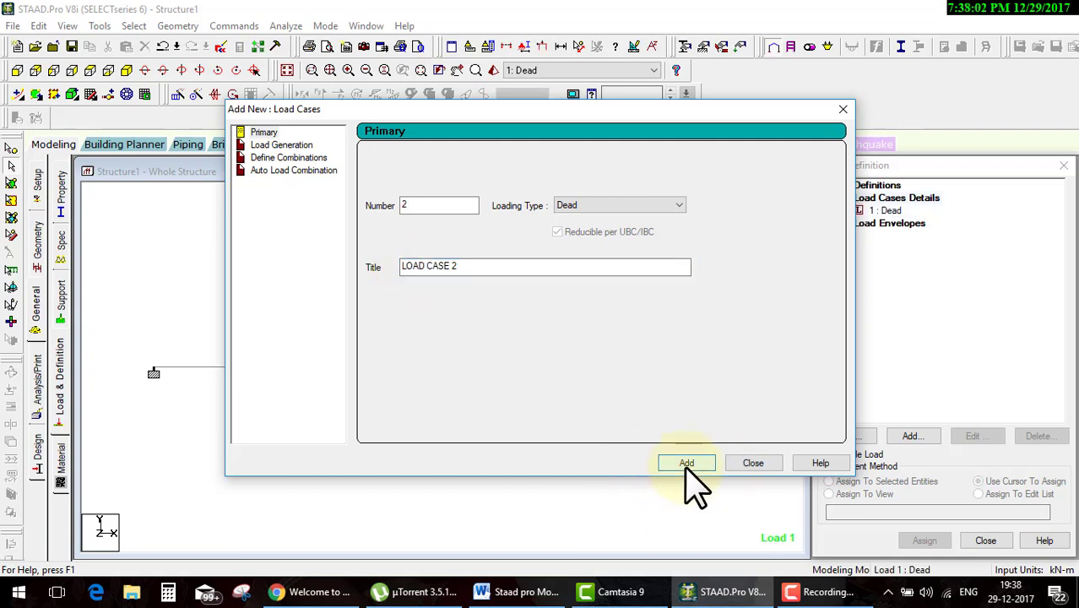
{"action": "left_click", "coordinate": [753, 464]}
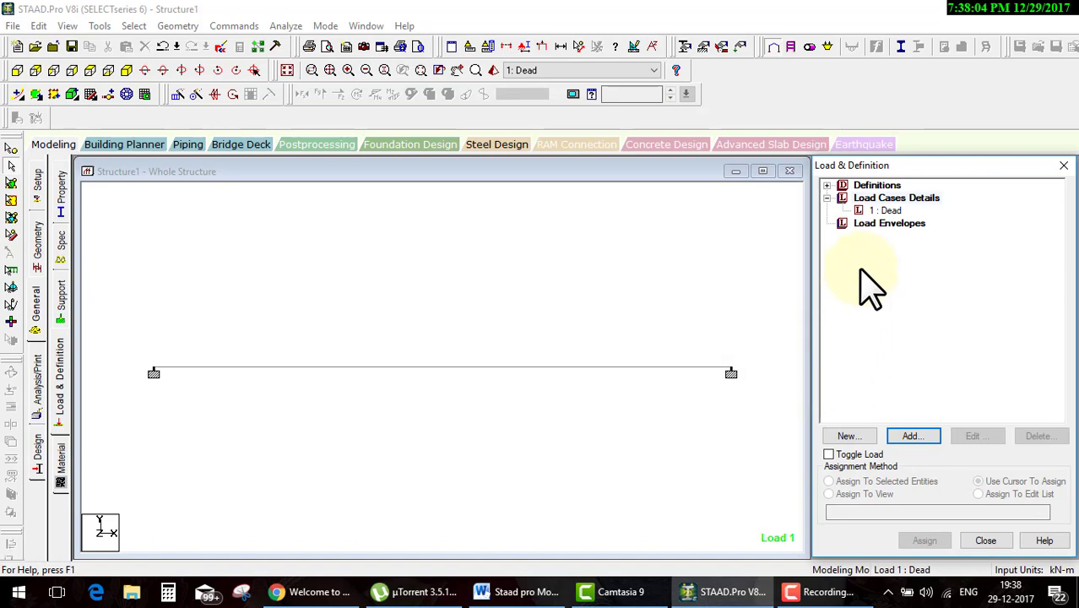
- Add load items to case 1: Dead, expanding Member Load down to Uniform Force
{"action": "left_click", "coordinate": [885, 210]}
{"action": "left_click", "coordinate": [905, 442]}
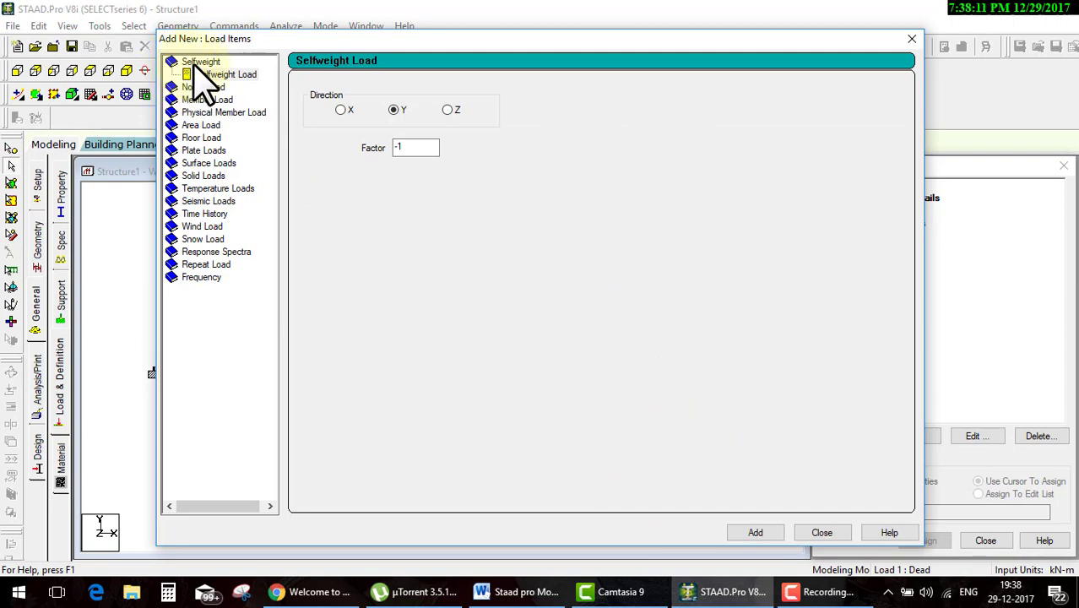
{"action": "left_click", "coordinate": [204, 65]}
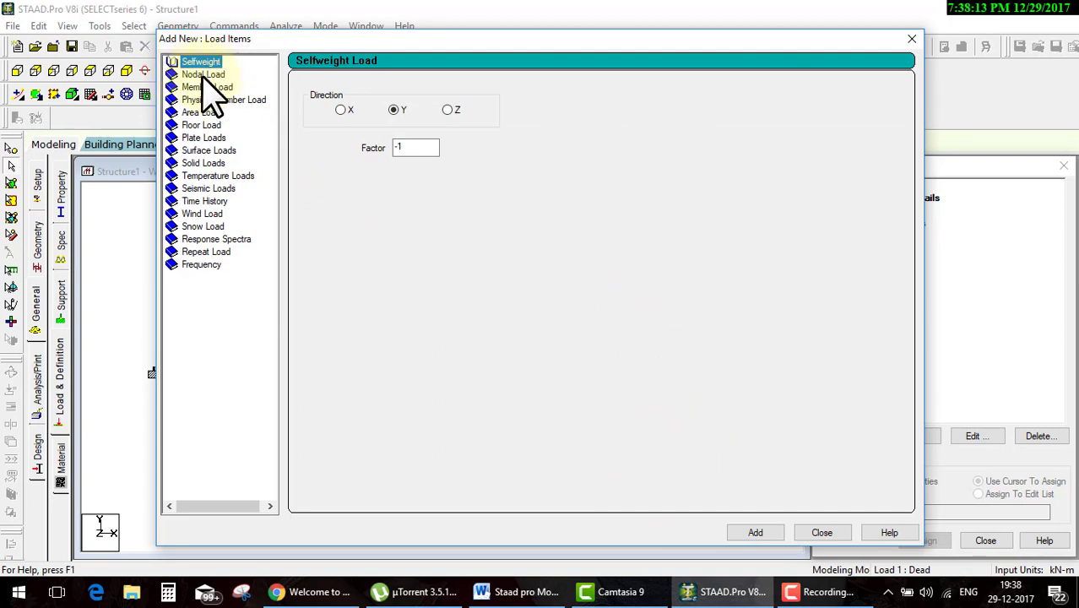
{"action": "left_click", "coordinate": [203, 75]}
{"action": "left_click", "coordinate": [202, 88]}
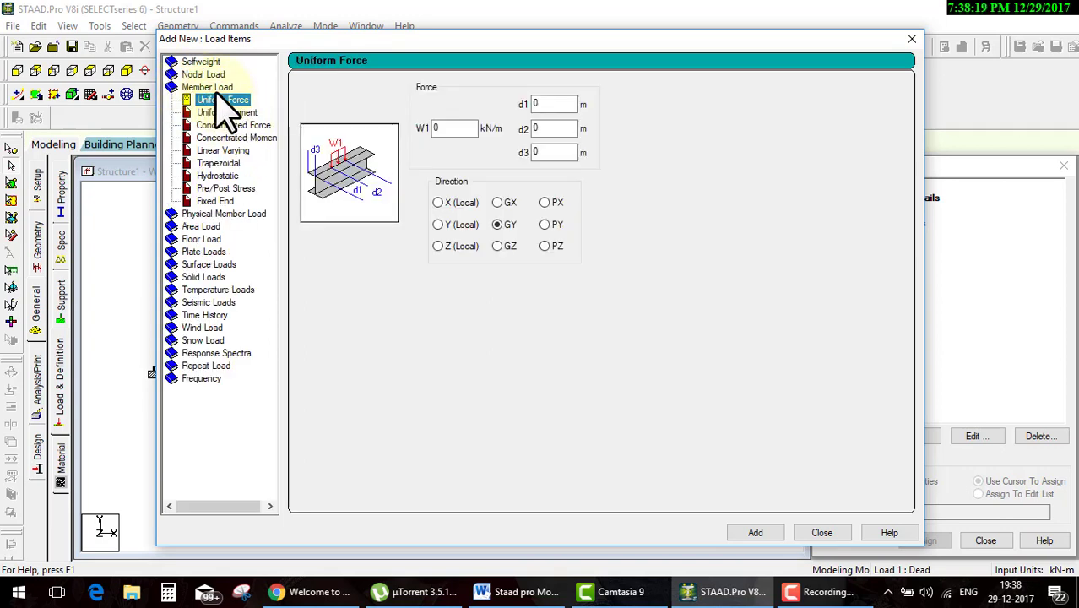
{"action": "left_click", "coordinate": [218, 88]}
{"action": "left_click", "coordinate": [218, 89]}
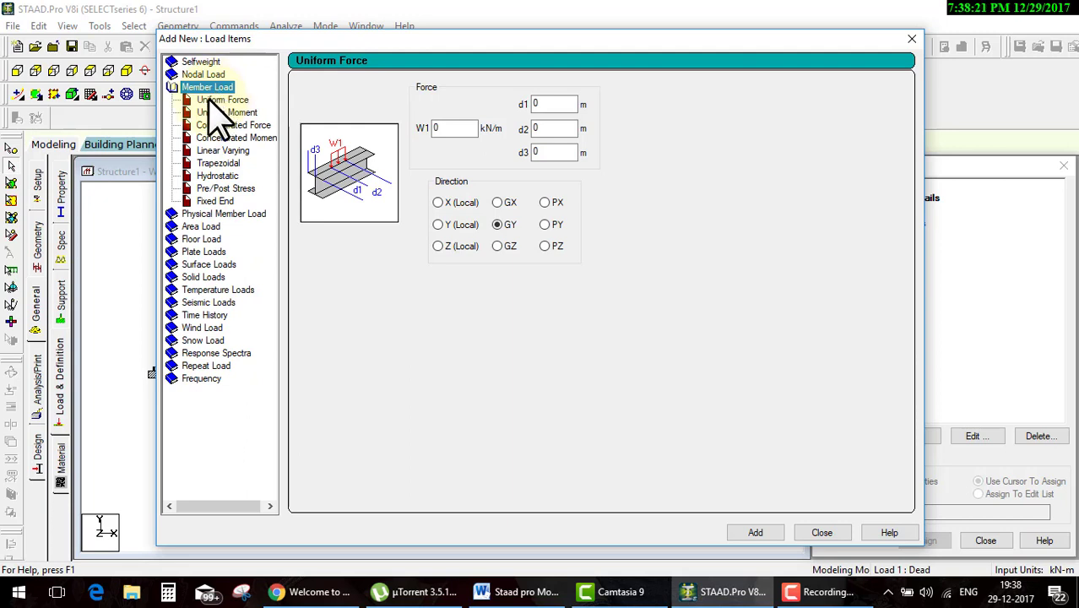
{"action": "left_click", "coordinate": [209, 102]}
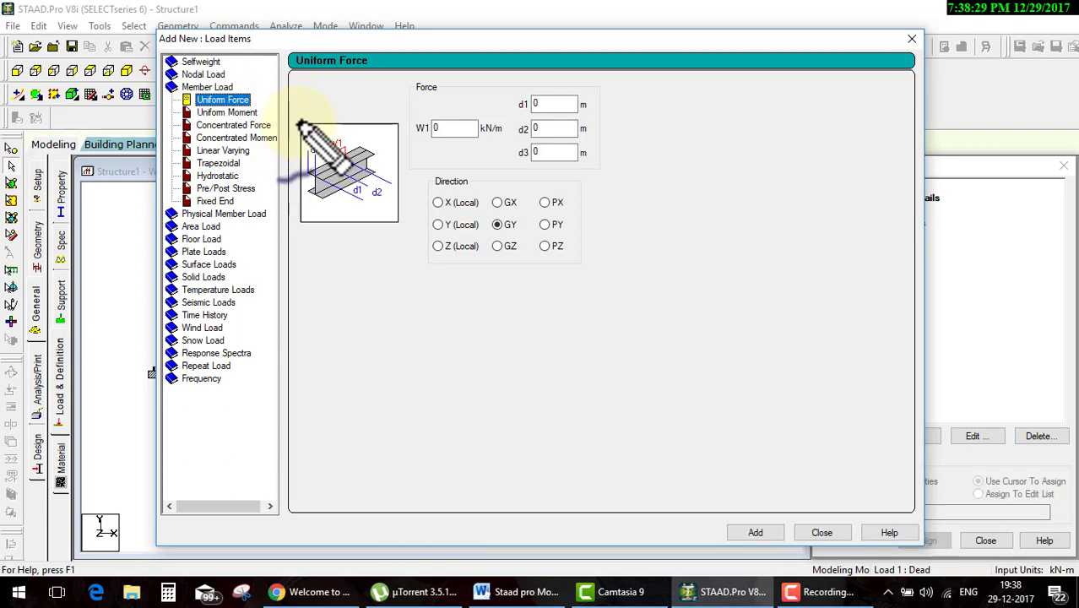
{"action": "mouse_move", "coordinate": [302, 121]}
{"action": "left_mouse_down"}
{"action": "mouse_move", "coordinate": [305, 226]}
{"action": "mouse_move", "coordinate": [394, 156]}
{"action": "mouse_move", "coordinate": [299, 127]}
{"action": "left_mouse_up"}
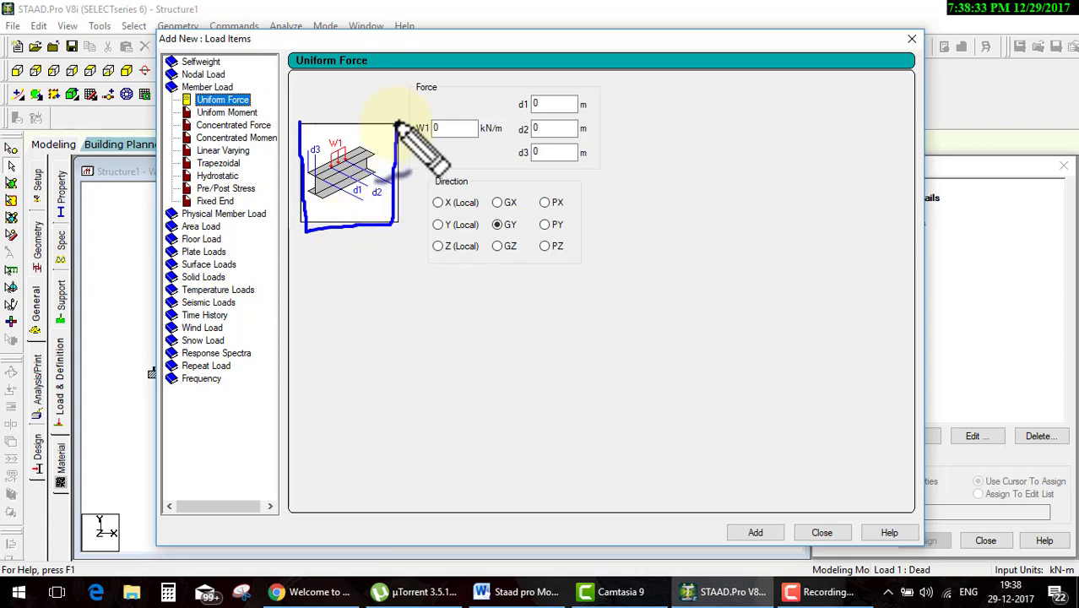
{"action": "left_click_drag", "start_coordinate": [325, 221], "coordinate": [363, 216]}
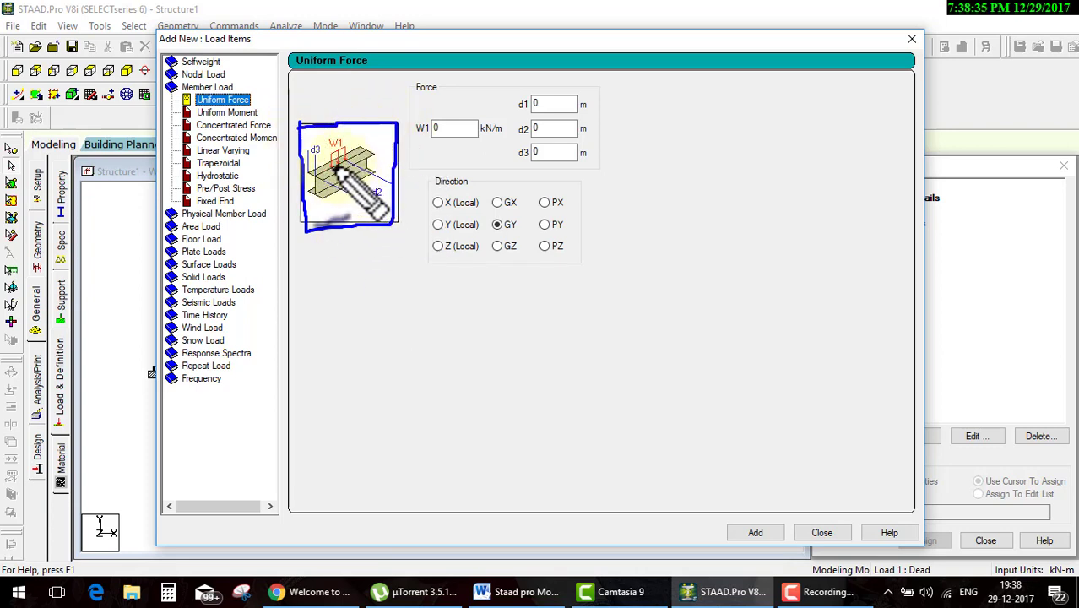
{"action": "left_click_drag", "start_coordinate": [351, 166], "coordinate": [317, 183]}
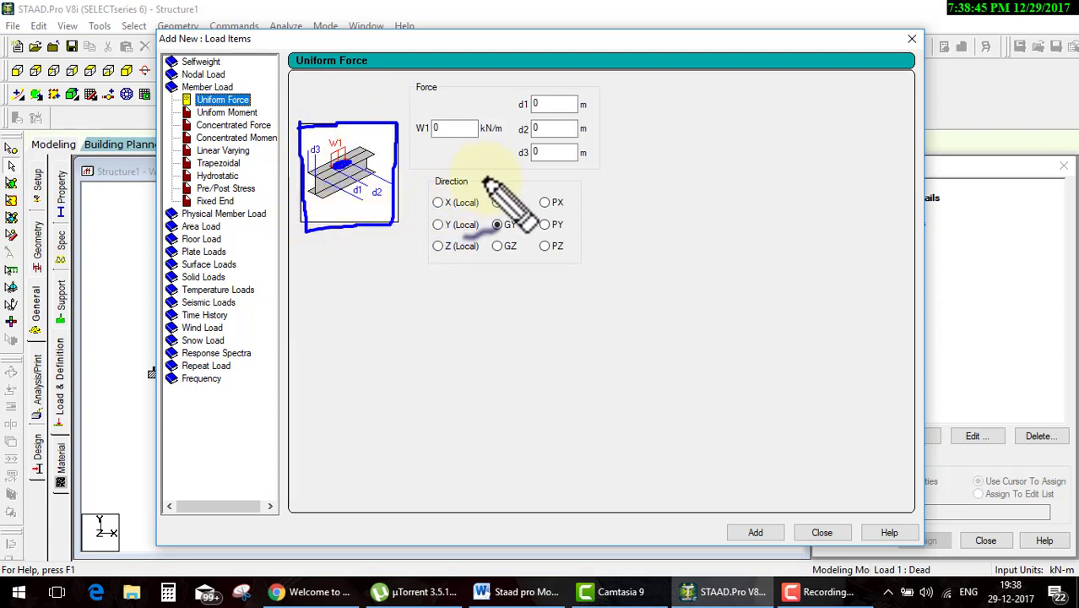
{"action": "key", "text": "Escape"}
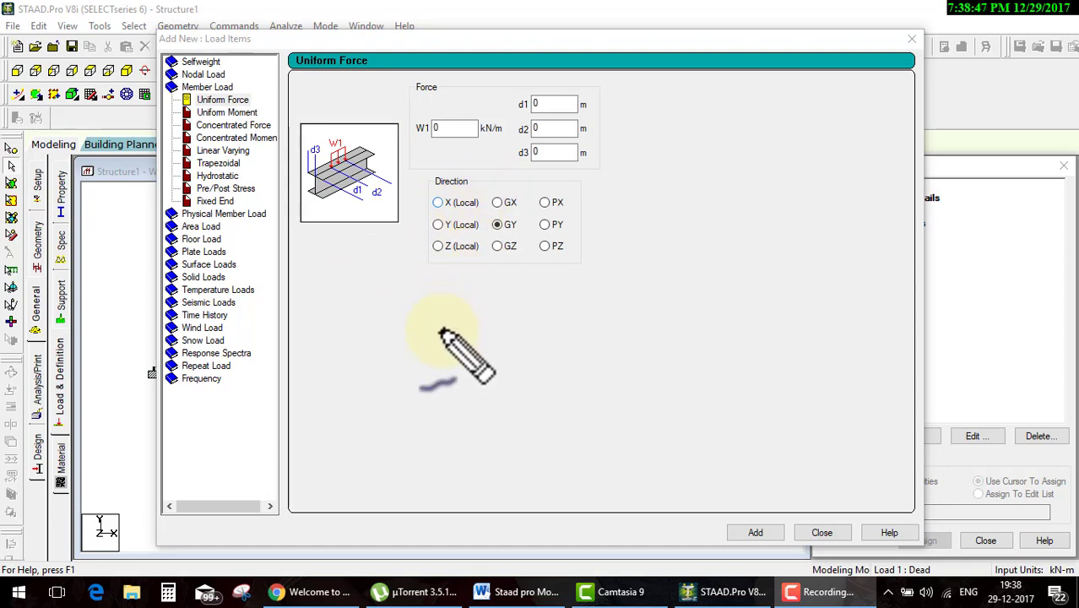
{"action": "mouse_move", "coordinate": [407, 399]}
{"action": "left_mouse_down"}
{"action": "mouse_move", "coordinate": [549, 308]}
{"action": "mouse_move", "coordinate": [673, 259]}
{"action": "left_mouse_up"}
{"action": "mouse_move", "coordinate": [407, 395]}
{"action": "left_mouse_down"}
{"action": "mouse_move", "coordinate": [474, 441]}
{"action": "mouse_move", "coordinate": [692, 378]}
{"action": "mouse_move", "coordinate": [754, 342]}
{"action": "mouse_move", "coordinate": [675, 259]}
{"action": "left_mouse_up"}
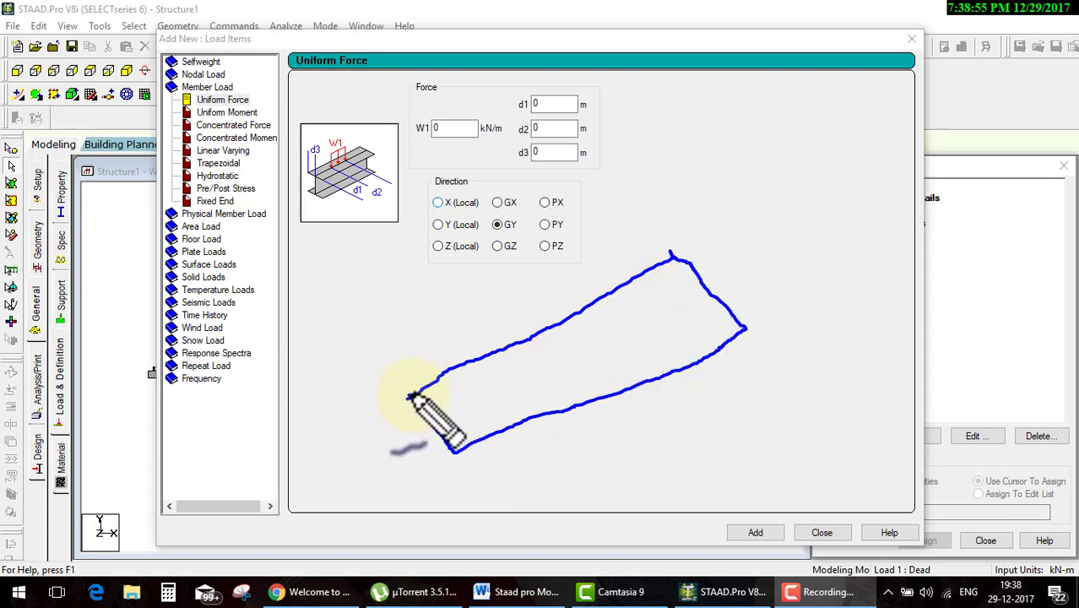
{"action": "mouse_move", "coordinate": [409, 395]}
{"action": "left_mouse_down"}
{"action": "mouse_move", "coordinate": [409, 466]}
{"action": "mouse_move", "coordinate": [453, 498]}
{"action": "left_mouse_up"}
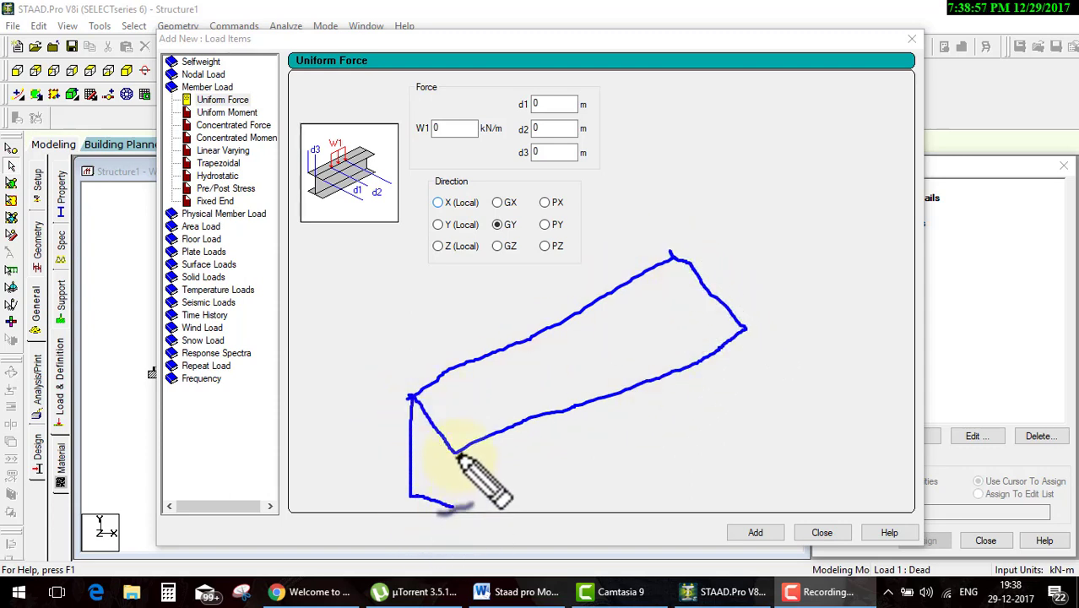
{"action": "mouse_move", "coordinate": [455, 453]}
{"action": "left_mouse_down"}
{"action": "mouse_move", "coordinate": [454, 506]}
{"action": "mouse_move", "coordinate": [561, 489]}
{"action": "mouse_move", "coordinate": [723, 415]}
{"action": "mouse_move", "coordinate": [759, 372]}
{"action": "left_mouse_up"}
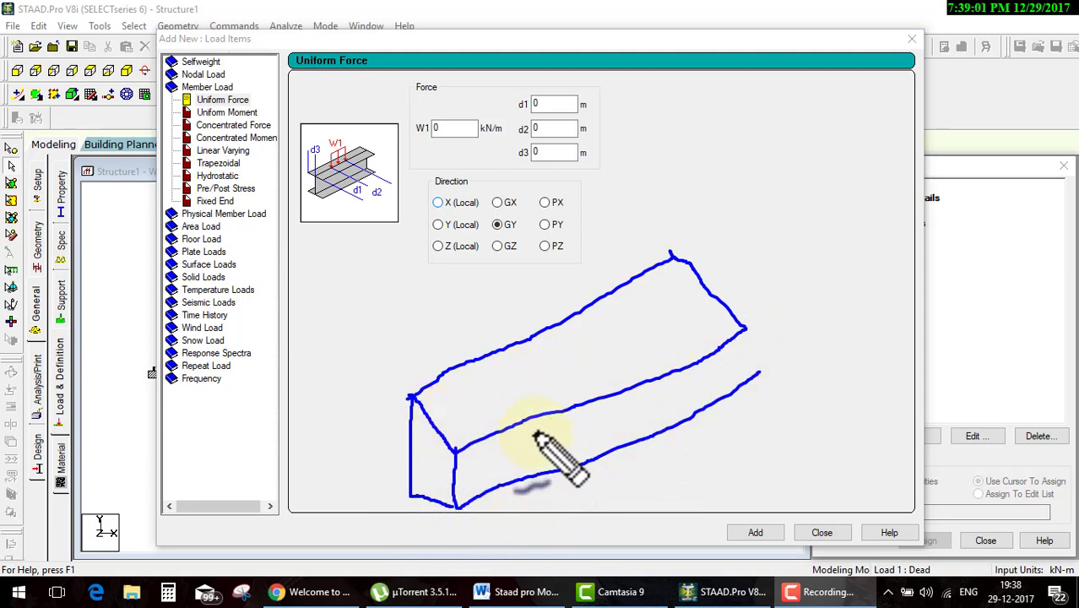
- Switch the Camtasia ScreenDraw pen colour to green and try a test stroke
{"action": "left_click", "coordinate": [816, 596]}
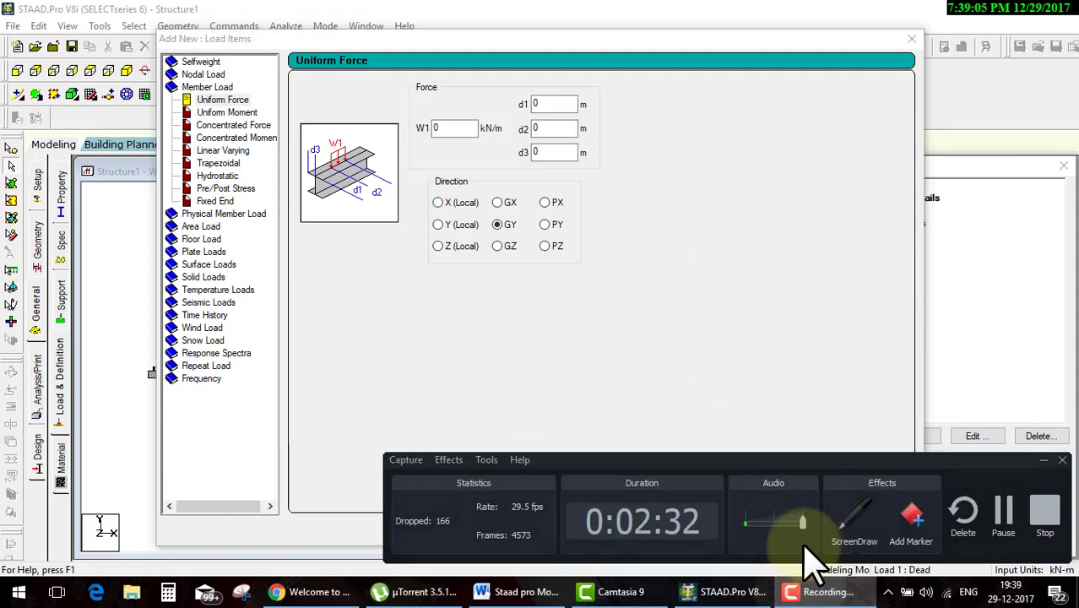
{"action": "left_click", "coordinate": [861, 535]}
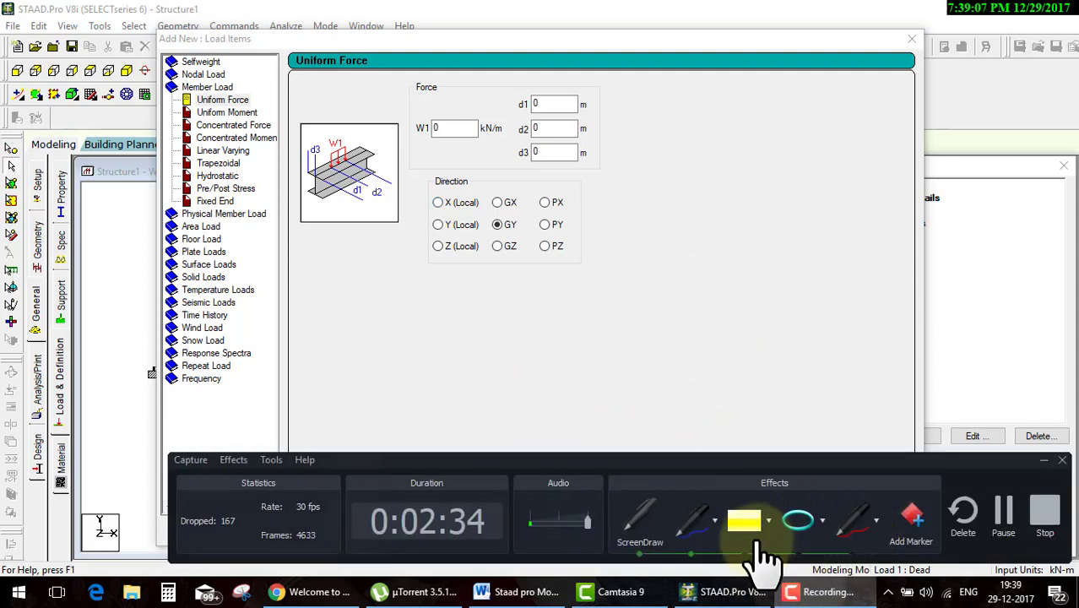
{"action": "left_click", "coordinate": [713, 520]}
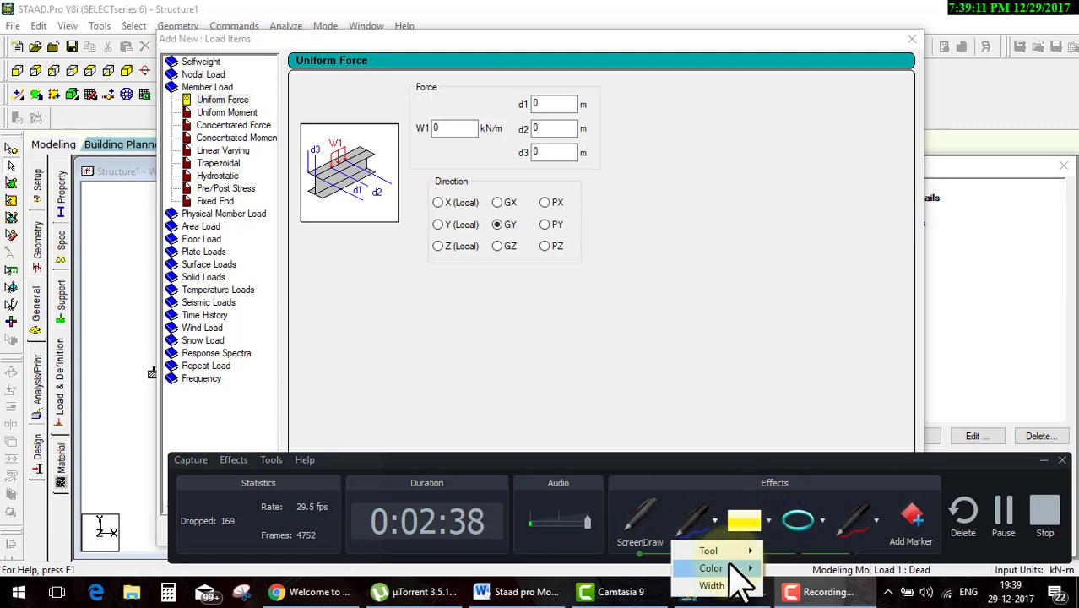
{"action": "mouse_move", "coordinate": [711, 568]}
{"action": "left_click", "coordinate": [802, 528]}
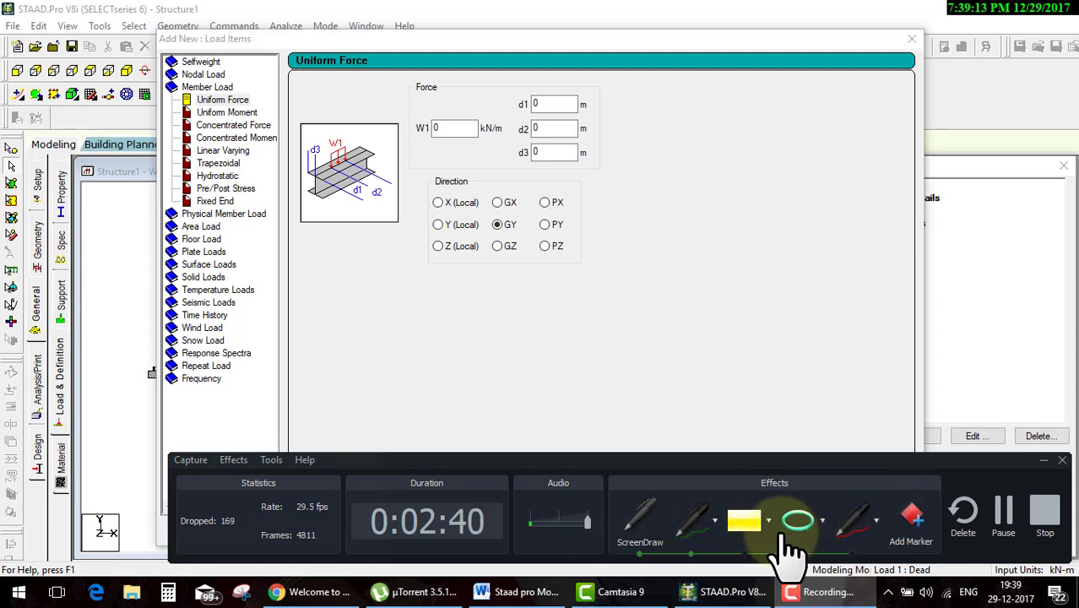
{"action": "left_click_drag", "start_coordinate": [714, 426], "coordinate": [750, 413]}
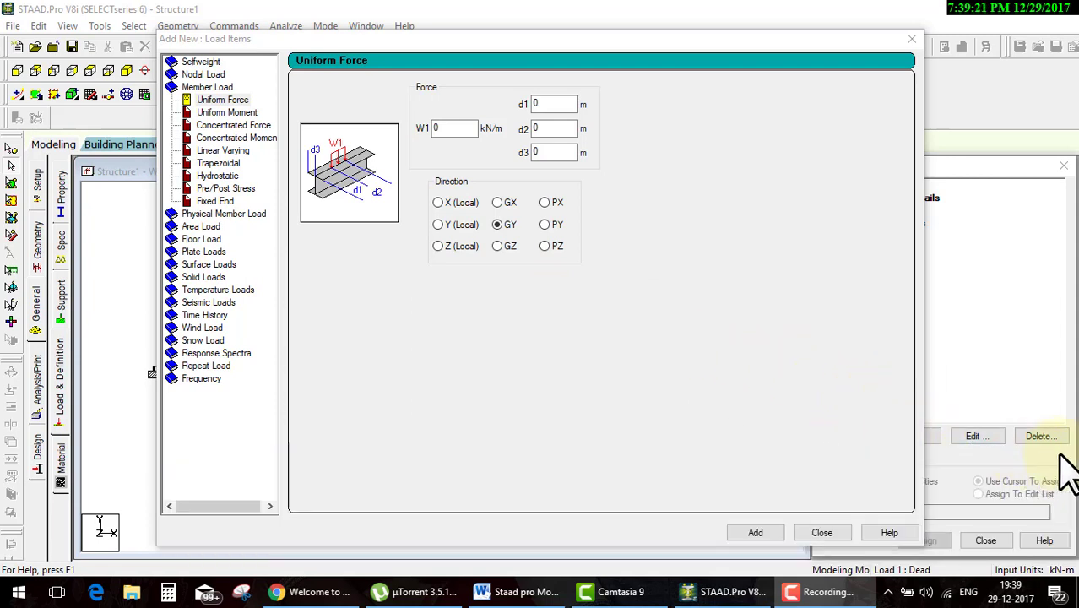
{"action": "key", "text": "ctrl+shift+d"}
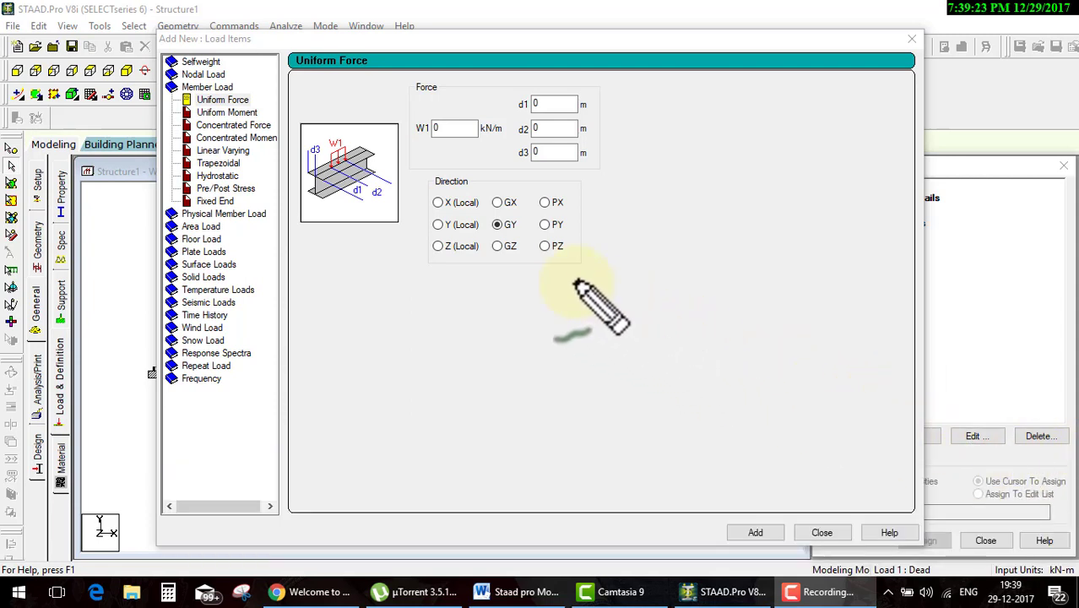
{"action": "mouse_move", "coordinate": [442, 365]}
{"action": "left_mouse_down"}
{"action": "mouse_move", "coordinate": [716, 243]}
{"action": "mouse_move", "coordinate": [764, 336]}
{"action": "mouse_move", "coordinate": [549, 426]}
{"action": "mouse_move", "coordinate": [513, 429]}
{"action": "mouse_move", "coordinate": [445, 361]}
{"action": "mouse_move", "coordinate": [431, 467]}
{"action": "mouse_move", "coordinate": [532, 488]}
{"action": "mouse_move", "coordinate": [527, 443]}
{"action": "mouse_move", "coordinate": [533, 490]}
{"action": "mouse_move", "coordinate": [794, 394]}
{"action": "mouse_move", "coordinate": [708, 364]}
{"action": "mouse_move", "coordinate": [766, 342]}
{"action": "left_mouse_up"}
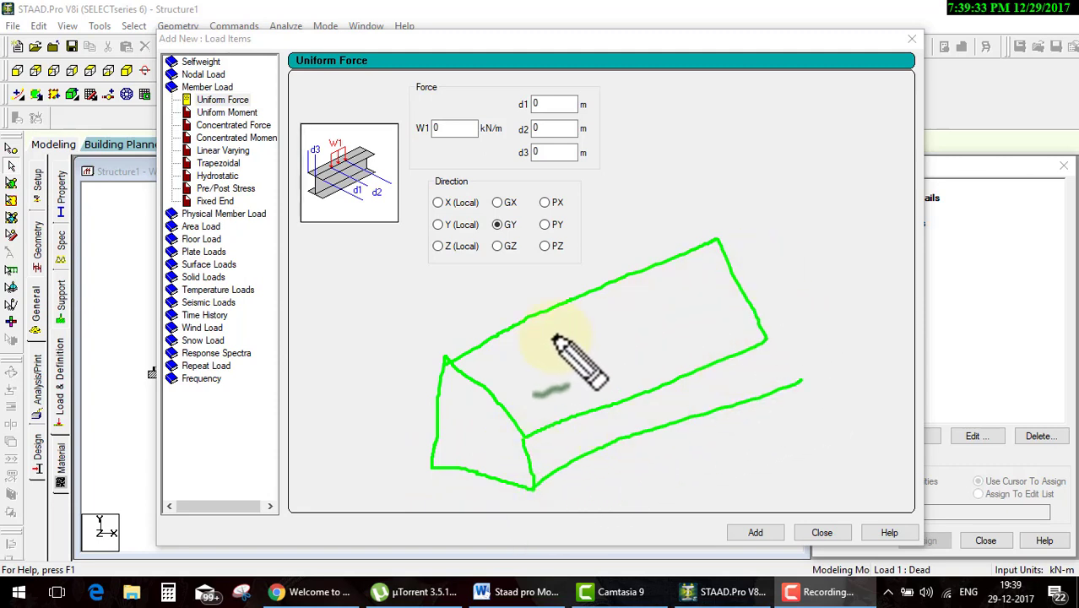
{"action": "key", "text": "Escape"}
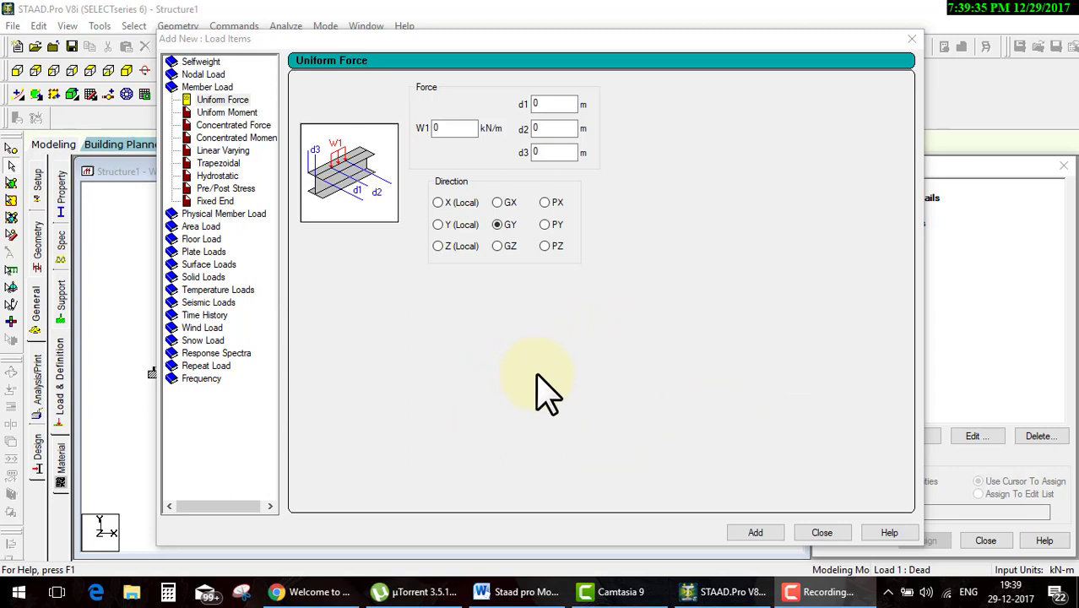
{"action": "key", "text": "ctrl+shift+d"}
{"action": "left_click_drag", "start_coordinate": [467, 435], "coordinate": [431, 443]}
{"action": "left_click_drag", "start_coordinate": [437, 399], "coordinate": [655, 252]}
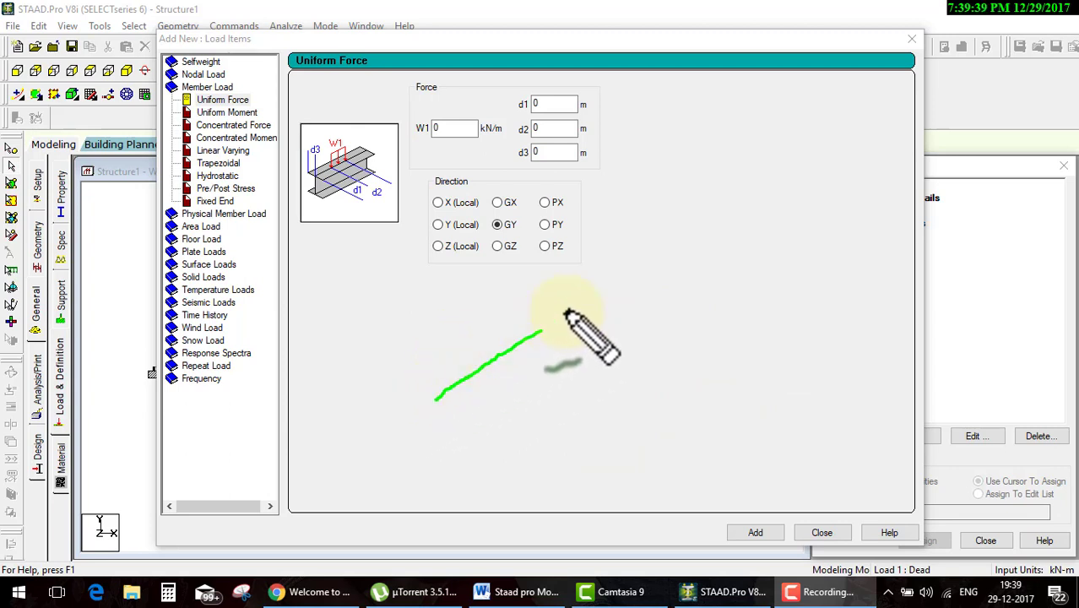
{"action": "mouse_move", "coordinate": [441, 417]}
{"action": "left_mouse_down"}
{"action": "mouse_move", "coordinate": [483, 461]}
{"action": "mouse_move", "coordinate": [596, 397]}
{"action": "left_mouse_up"}
{"action": "left_click_drag", "start_coordinate": [726, 325], "coordinate": [746, 311]}
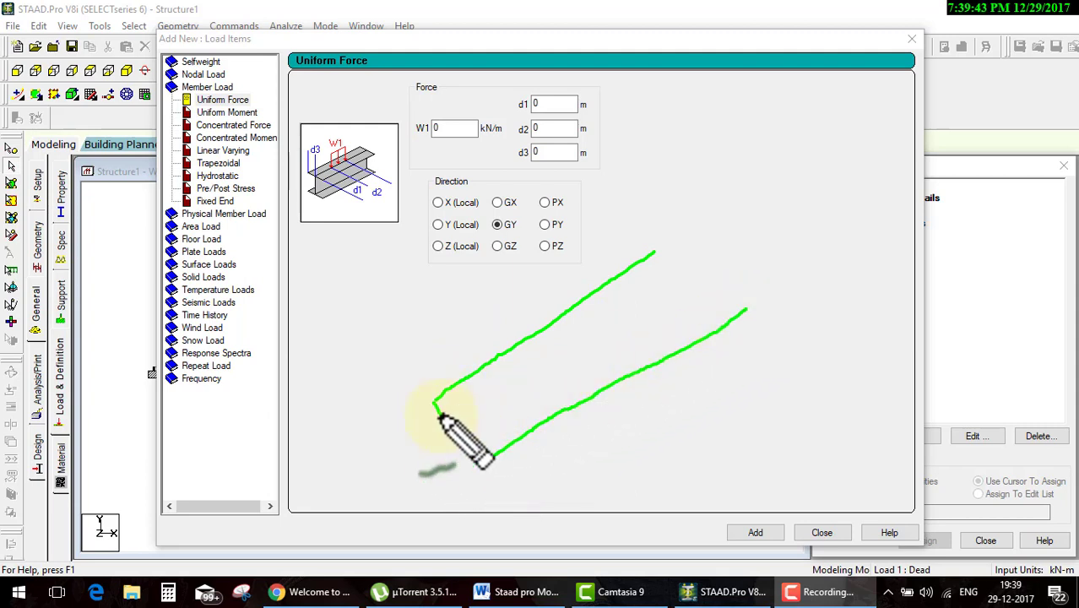
{"action": "mouse_move", "coordinate": [433, 399]}
{"action": "left_mouse_down"}
{"action": "mouse_move", "coordinate": [430, 523]}
{"action": "mouse_move", "coordinate": [496, 530]}
{"action": "left_mouse_up"}
{"action": "mouse_move", "coordinate": [477, 463]}
{"action": "left_mouse_down"}
{"action": "mouse_move", "coordinate": [497, 530]}
{"action": "mouse_move", "coordinate": [813, 369]}
{"action": "left_mouse_up"}
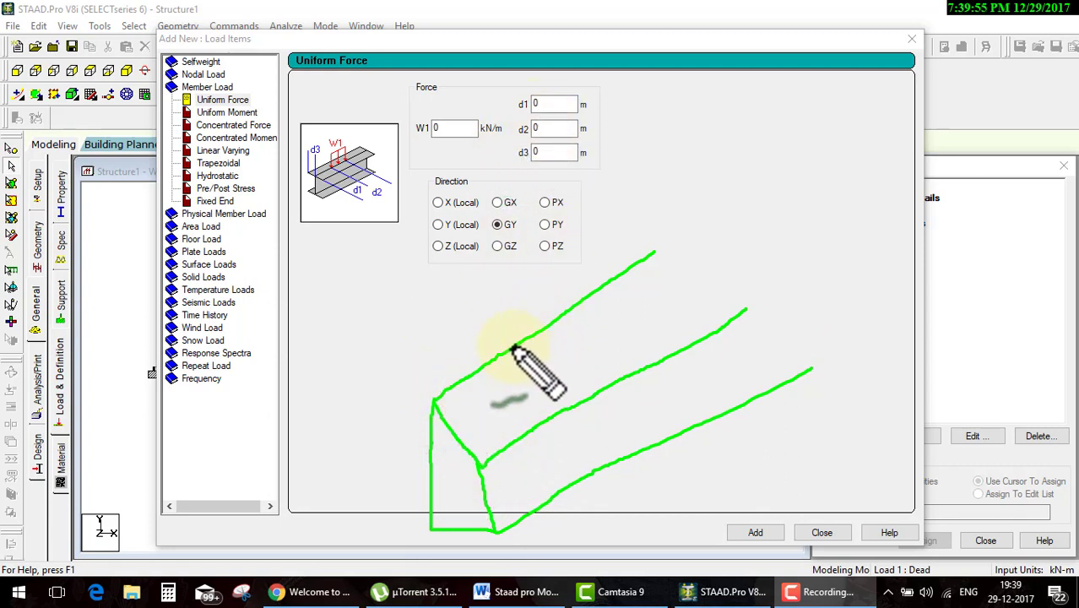
{"action": "left_click_drag", "start_coordinate": [513, 344], "coordinate": [629, 255]}
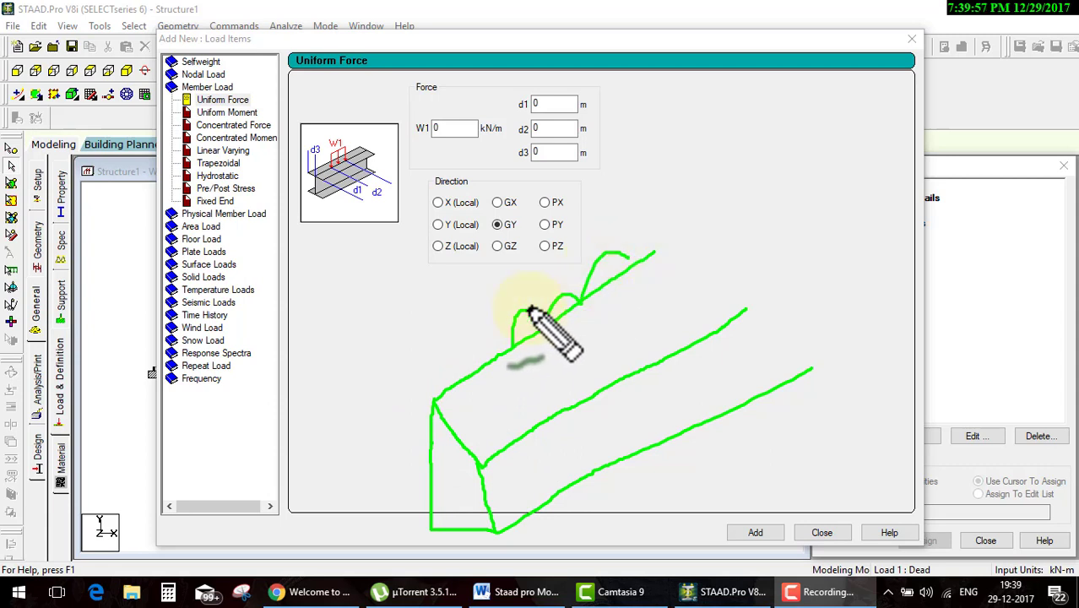
{"action": "mouse_move", "coordinate": [407, 355]}
{"action": "left_mouse_down"}
{"action": "mouse_move", "coordinate": [420, 390]}
{"action": "mouse_move", "coordinate": [496, 335]}
{"action": "left_mouse_up"}
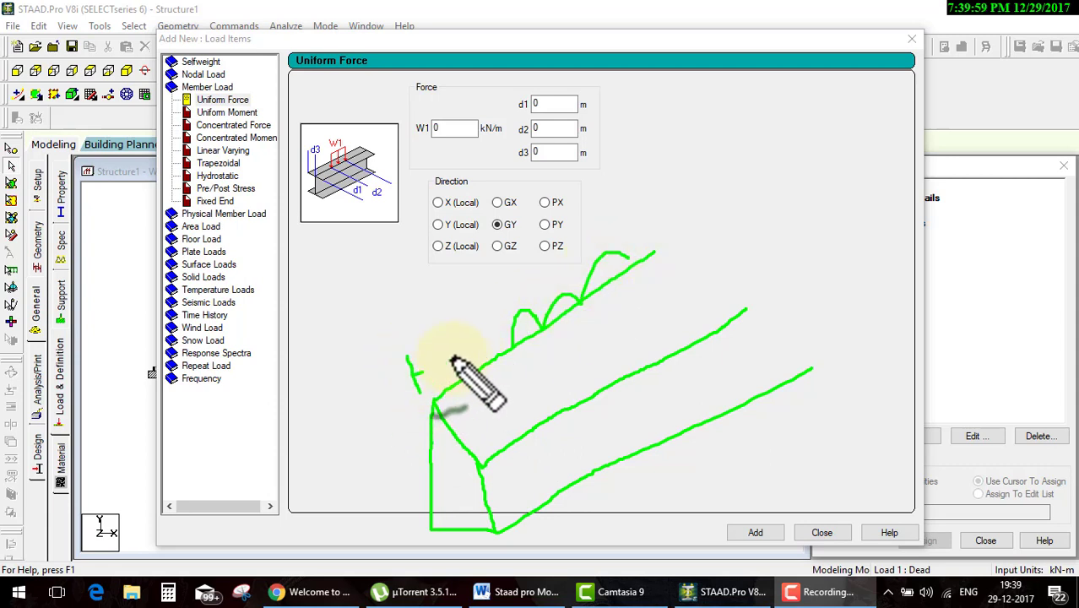
{"action": "mouse_move", "coordinate": [485, 295]}
{"action": "left_mouse_down"}
{"action": "mouse_move", "coordinate": [502, 346]}
{"action": "mouse_move", "coordinate": [493, 127]}
{"action": "mouse_move", "coordinate": [513, 99]}
{"action": "left_mouse_up"}
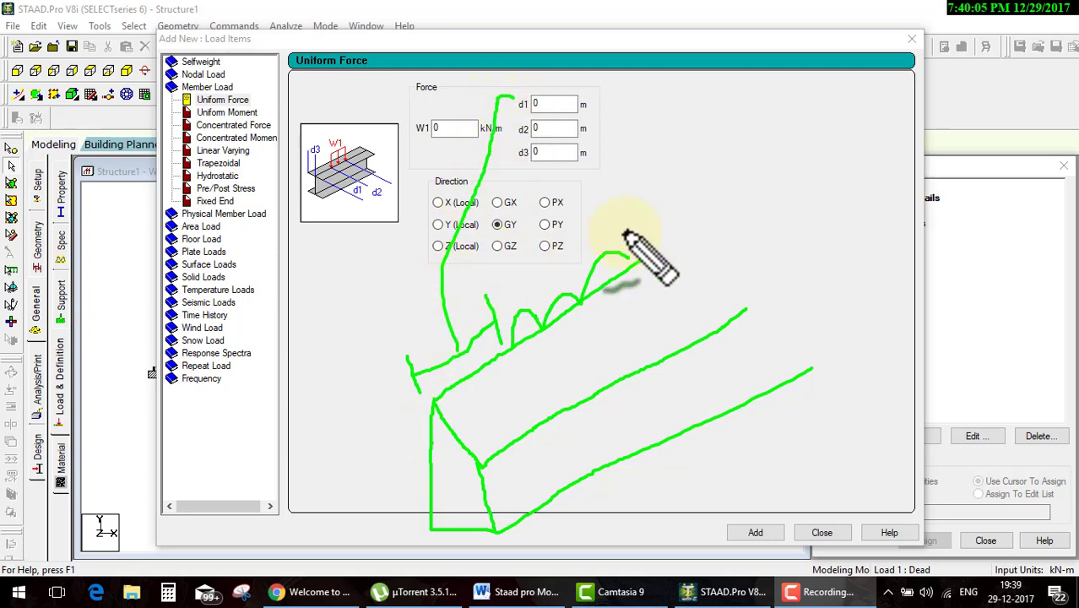
{"action": "left_click_drag", "start_coordinate": [655, 251], "coordinate": [579, 295]}
{"action": "mouse_move", "coordinate": [511, 357]}
{"action": "left_mouse_down"}
{"action": "mouse_move", "coordinate": [527, 379]}
{"action": "mouse_move", "coordinate": [667, 291]}
{"action": "mouse_move", "coordinate": [684, 310]}
{"action": "left_mouse_up"}
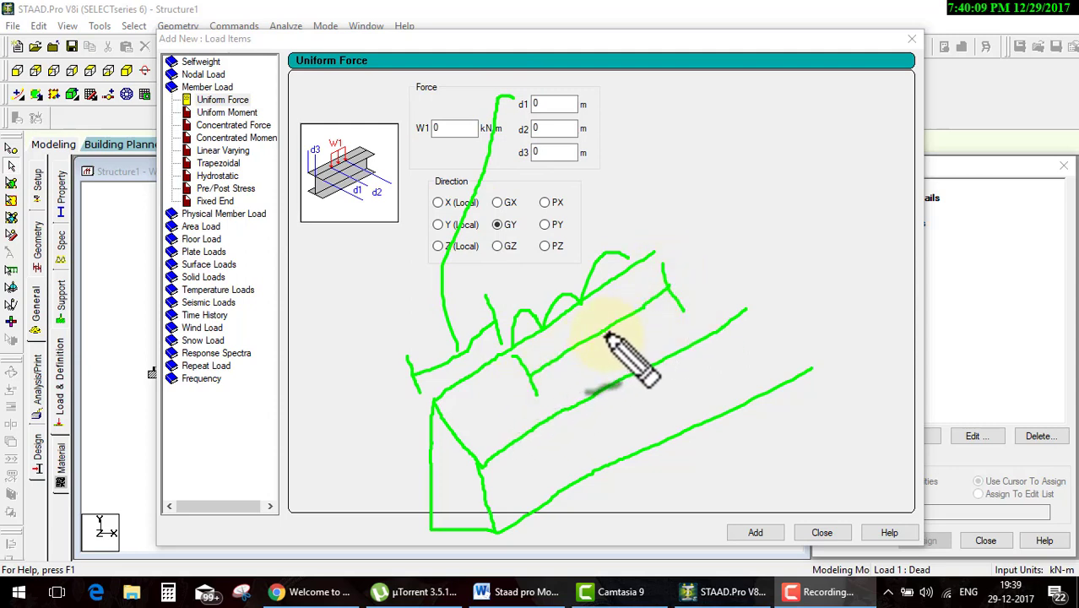
{"action": "mouse_move", "coordinate": [606, 335]}
{"action": "left_mouse_down"}
{"action": "mouse_move", "coordinate": [685, 310]}
{"action": "mouse_move", "coordinate": [638, 96]}
{"action": "mouse_move", "coordinate": [567, 131]}
{"action": "mouse_move", "coordinate": [776, 230]}
{"action": "left_mouse_up"}
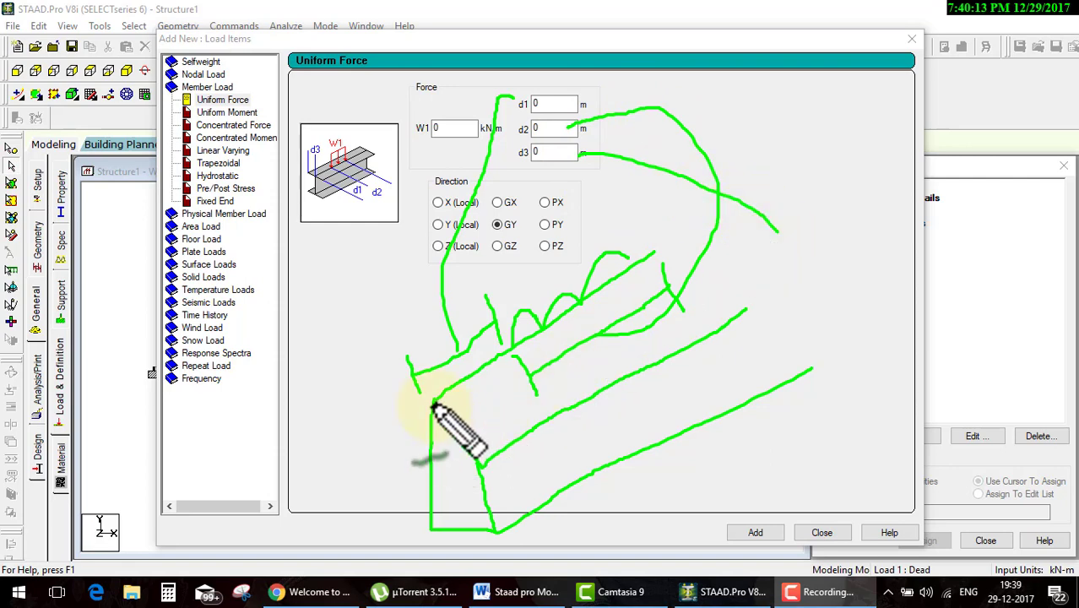
{"action": "mouse_move", "coordinate": [433, 405]}
{"action": "left_mouse_down"}
{"action": "mouse_move", "coordinate": [472, 466]}
{"action": "mouse_move", "coordinate": [438, 402]}
{"action": "mouse_move", "coordinate": [446, 414]}
{"action": "mouse_move", "coordinate": [559, 362]}
{"action": "mouse_move", "coordinate": [765, 245]}
{"action": "left_mouse_up"}
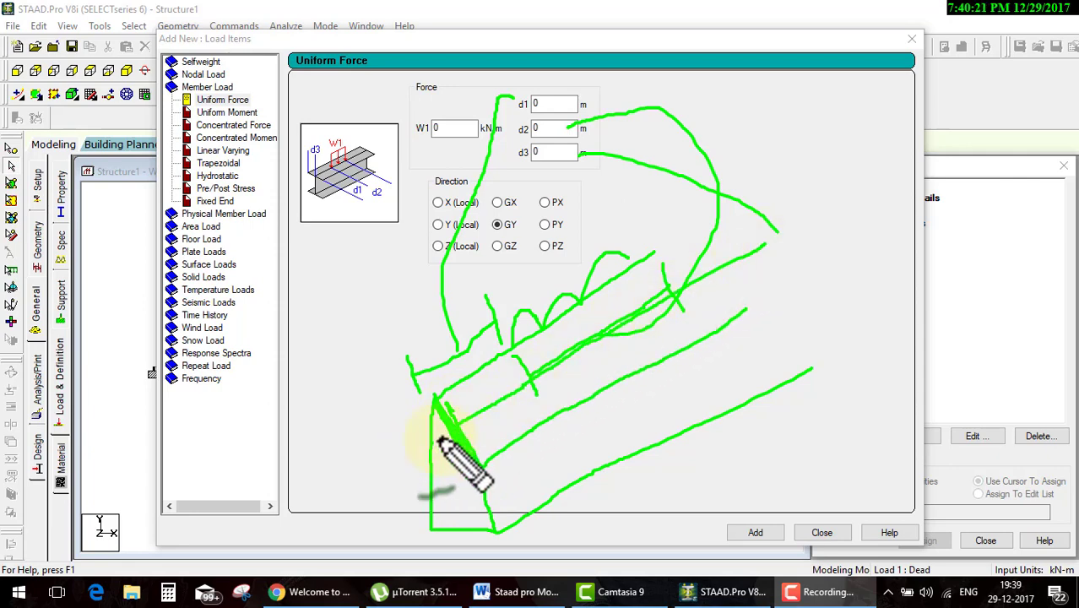
{"action": "left_click_drag", "start_coordinate": [439, 441], "coordinate": [338, 499]}
{"action": "mouse_move", "coordinate": [494, 404]}
{"action": "left_mouse_down"}
{"action": "mouse_move", "coordinate": [478, 415]}
{"action": "mouse_move", "coordinate": [511, 373]}
{"action": "mouse_move", "coordinate": [571, 368]}
{"action": "mouse_move", "coordinate": [445, 426]}
{"action": "mouse_move", "coordinate": [438, 385]}
{"action": "mouse_move", "coordinate": [457, 429]}
{"action": "mouse_move", "coordinate": [457, 407]}
{"action": "left_mouse_up"}
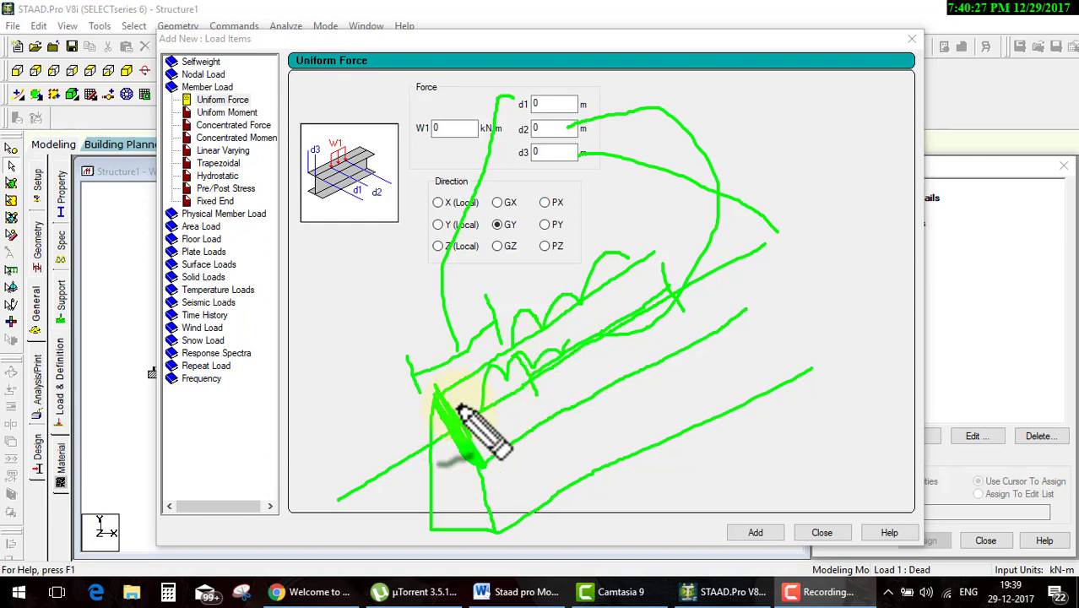
{"action": "left_click", "coordinate": [819, 591]}
{"action": "left_click", "coordinate": [1005, 511]}
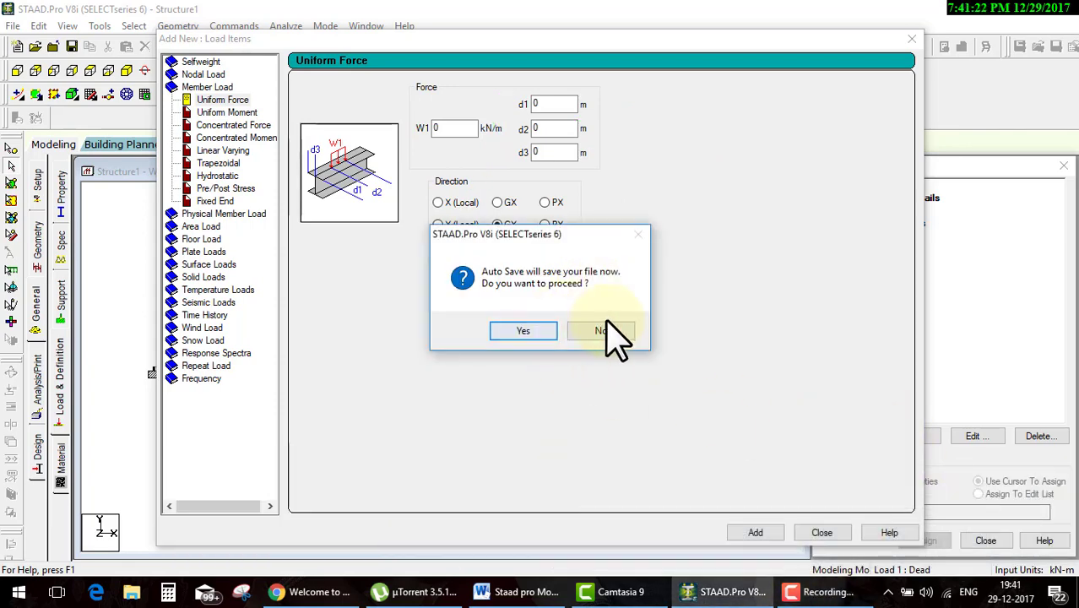
- Decline Auto Save and add a W1 = -10 kN/m GY uniform force to load case Dead
{"action": "left_click", "coordinate": [615, 334]}
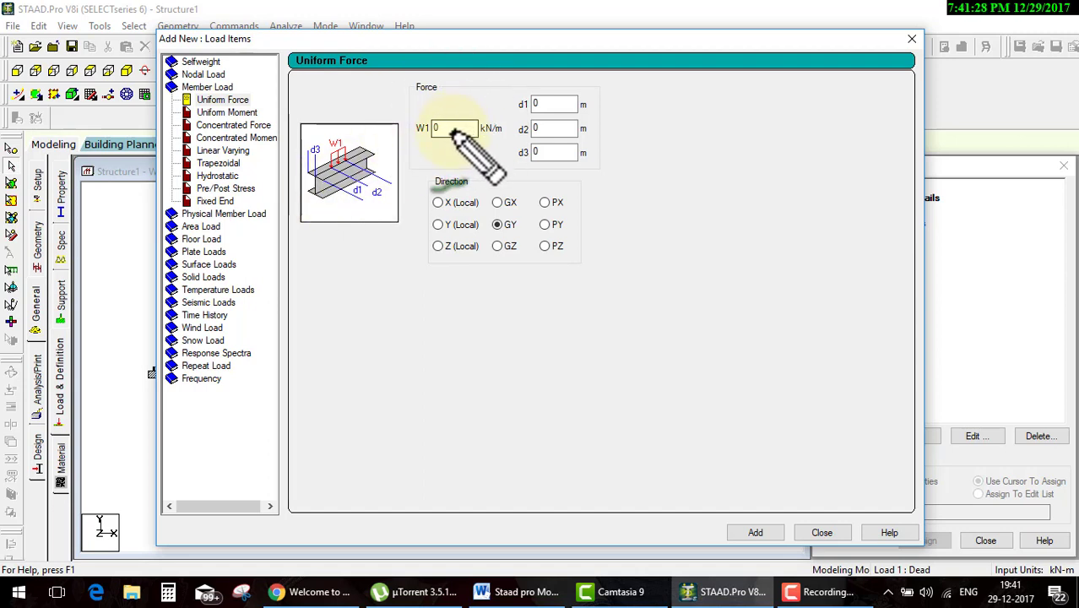
{"action": "left_click_drag", "start_coordinate": [450, 133], "coordinate": [481, 120]}
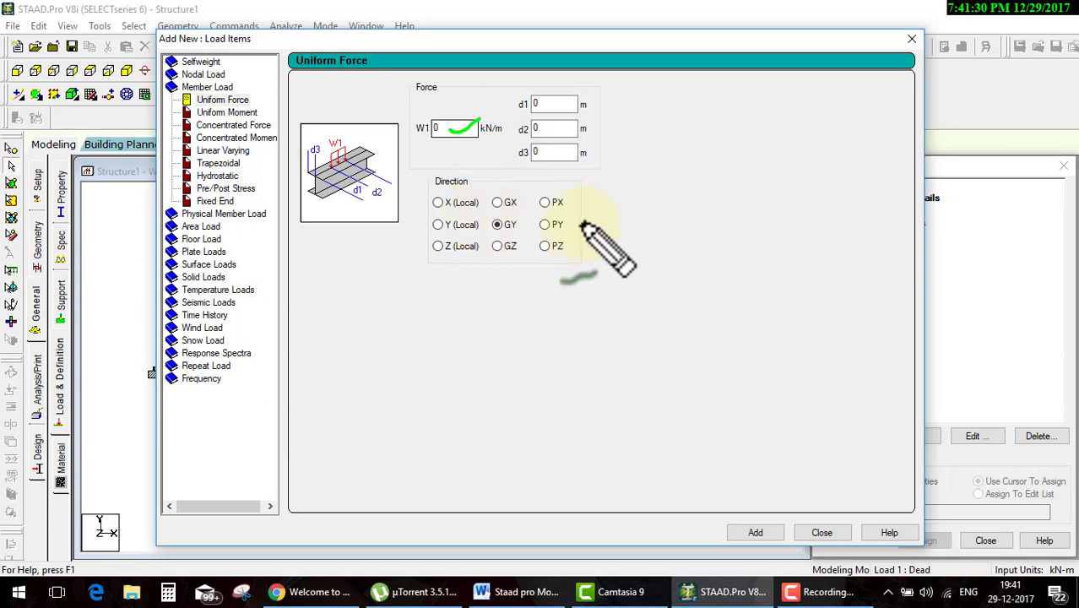
{"action": "mouse_move", "coordinate": [587, 203]}
{"action": "left_mouse_down"}
{"action": "mouse_move", "coordinate": [430, 191]}
{"action": "mouse_move", "coordinate": [494, 287]}
{"action": "mouse_move", "coordinate": [591, 253]}
{"action": "left_mouse_up"}
{"action": "key", "text": "Escape"}
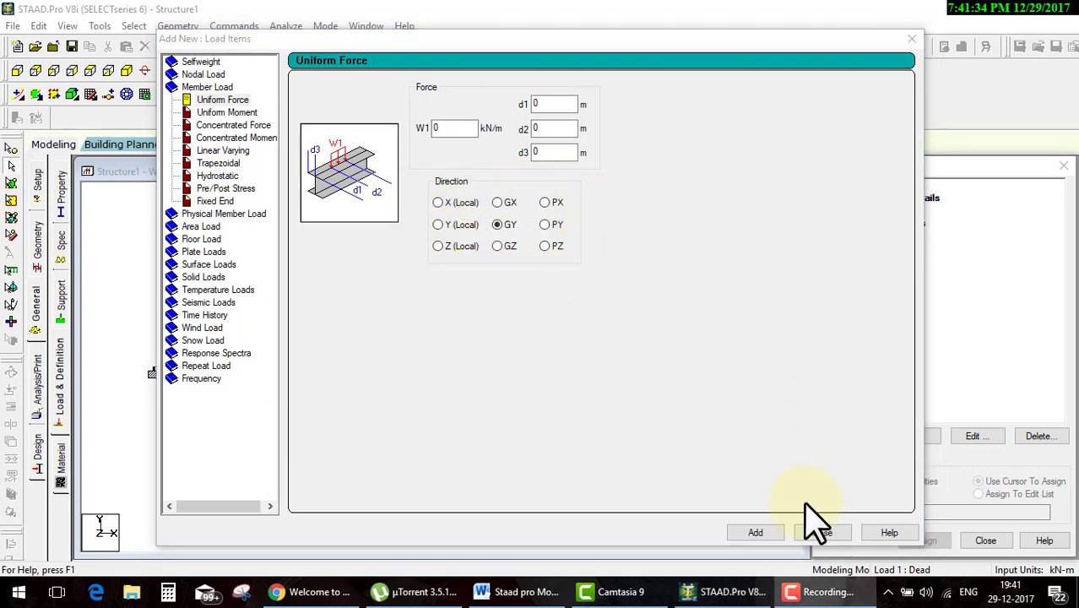
{"action": "double_click", "coordinate": [461, 128]}
{"action": "type", "text": "-10"}
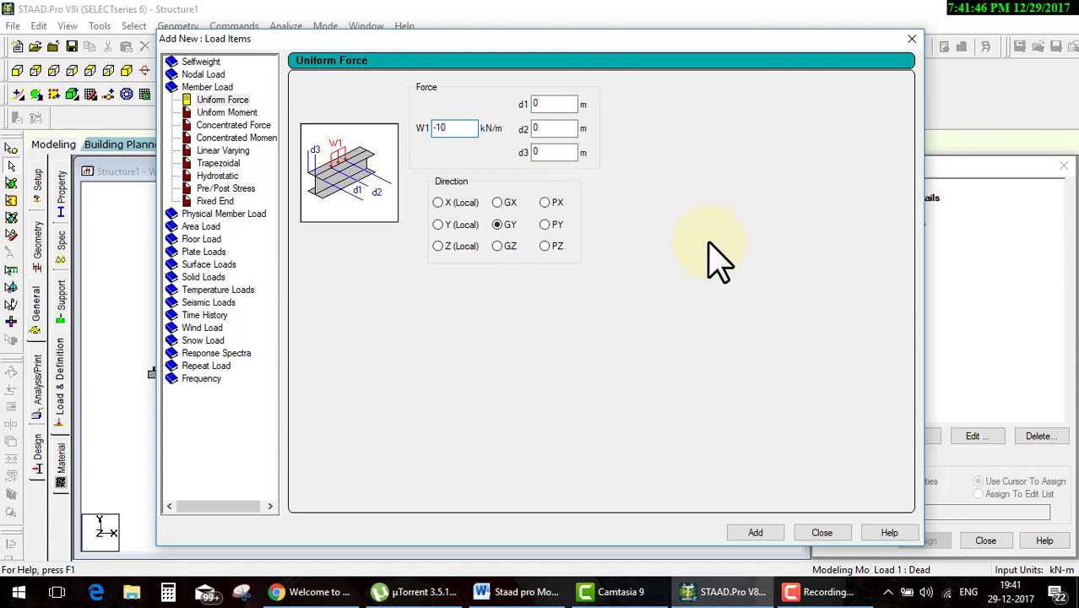
{"action": "left_click", "coordinate": [822, 531]}
- Assign the UNI GY -10 kN/m load to the beam in view and confirm
{"action": "left_click", "coordinate": [888, 224]}
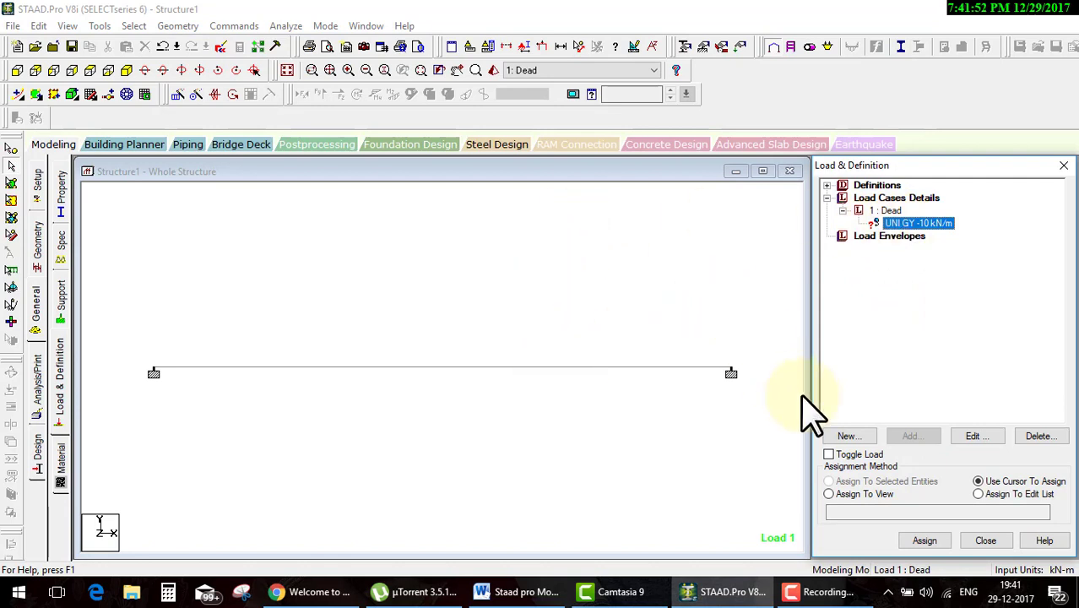
{"action": "left_click", "coordinate": [878, 494]}
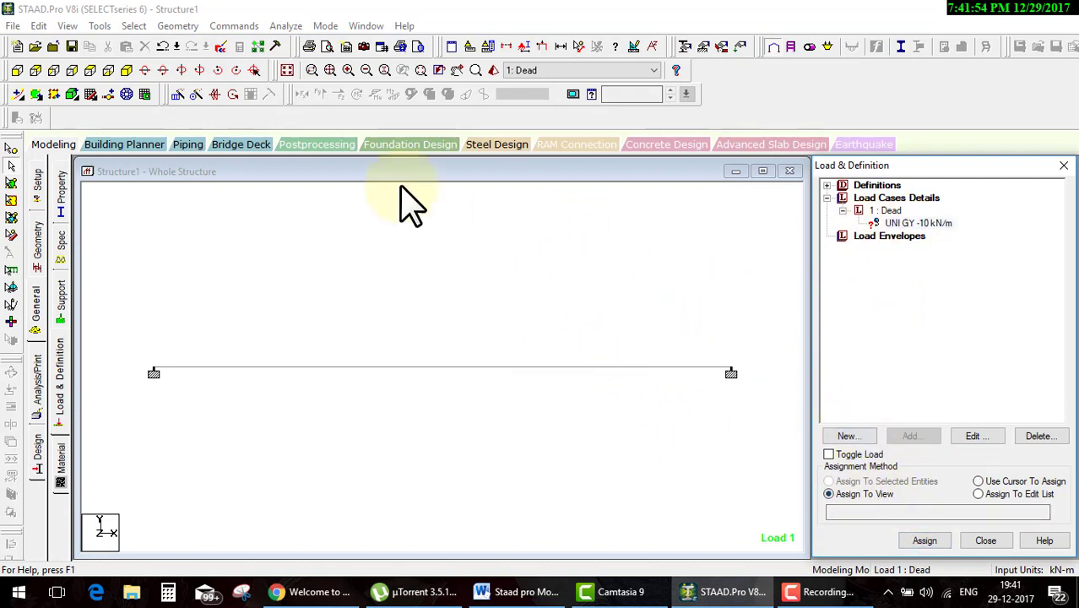
{"action": "left_click", "coordinate": [924, 542]}
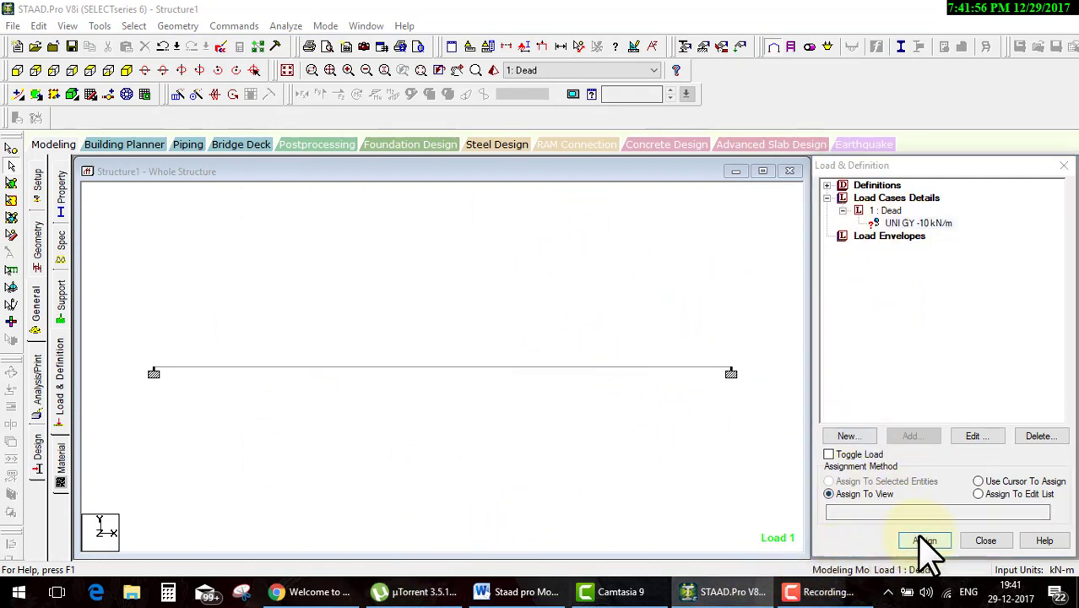
{"action": "left_click", "coordinate": [956, 401]}
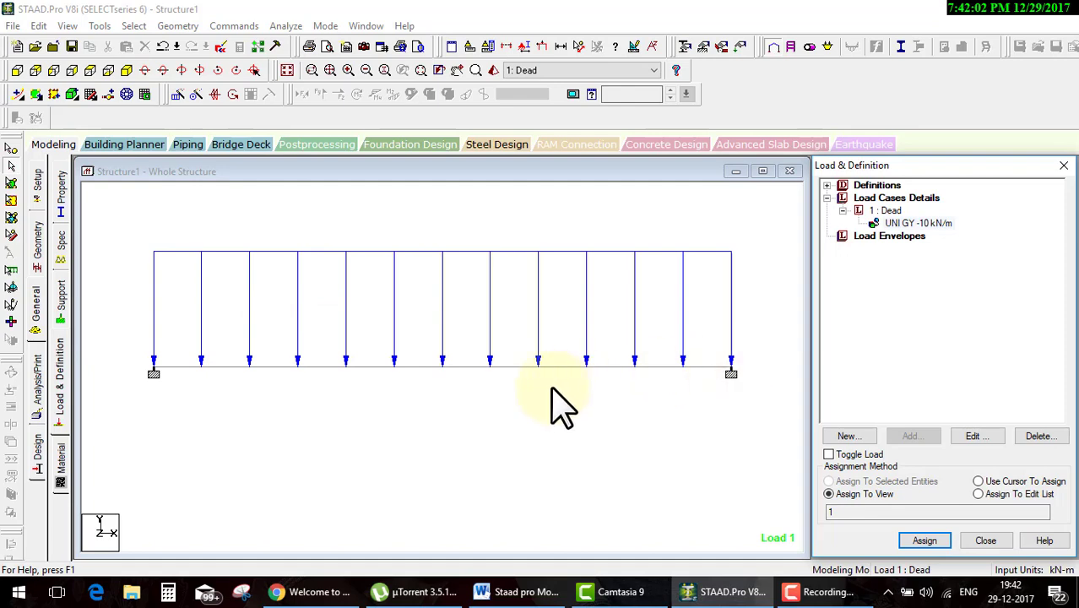
- Edit the UNI GY -10 kN/m load to start at d1 = 1.5 m and end at d2 = 3 m
{"action": "double_click", "coordinate": [928, 223]}
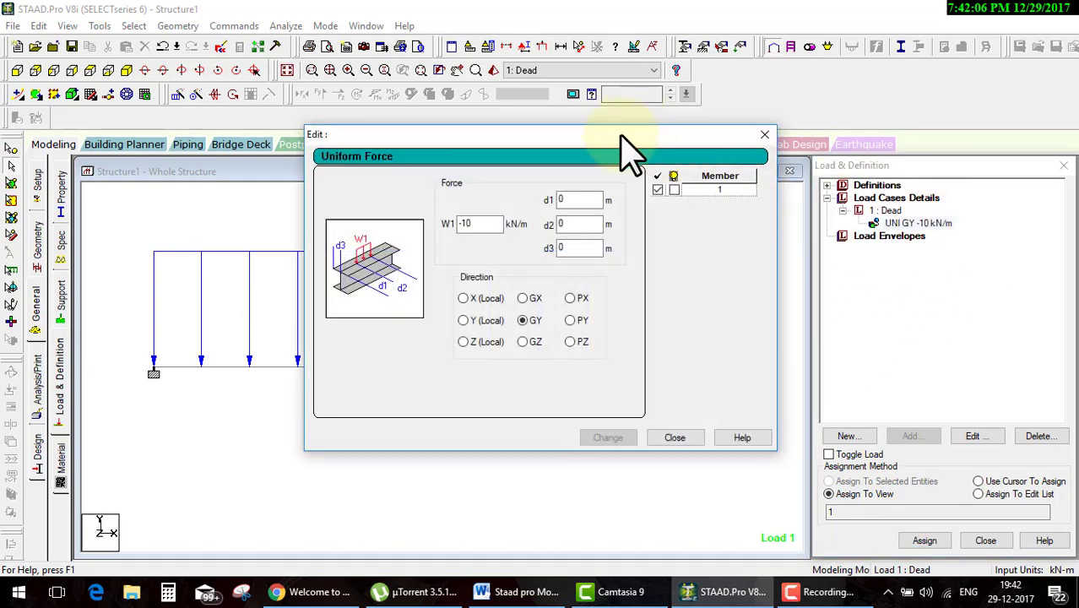
{"action": "mouse_move", "coordinate": [634, 135]}
{"action": "left_mouse_down"}
{"action": "mouse_move", "coordinate": [891, 132]}
{"action": "mouse_move", "coordinate": [903, 119]}
{"action": "left_mouse_up"}
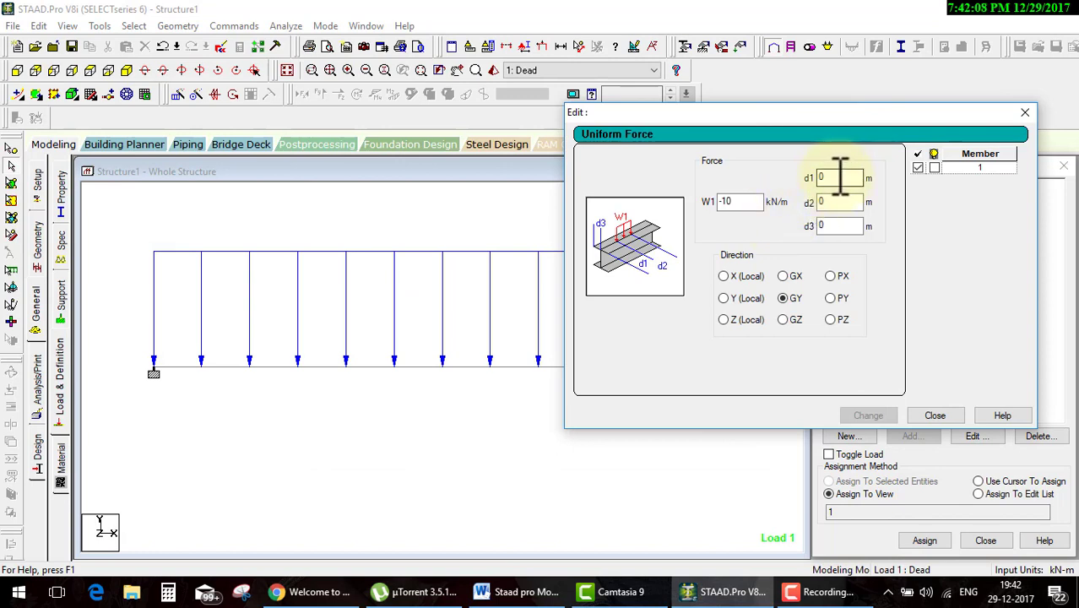
{"action": "type", "text": "1"}
{"action": "left_click", "coordinate": [876, 415]}
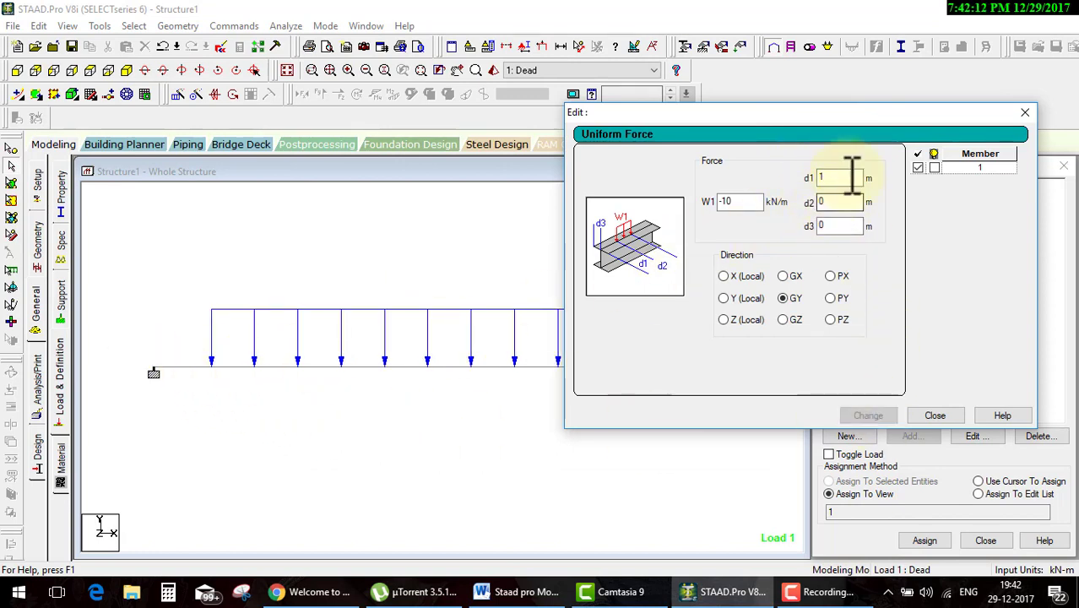
{"action": "type", "text": ".5"}
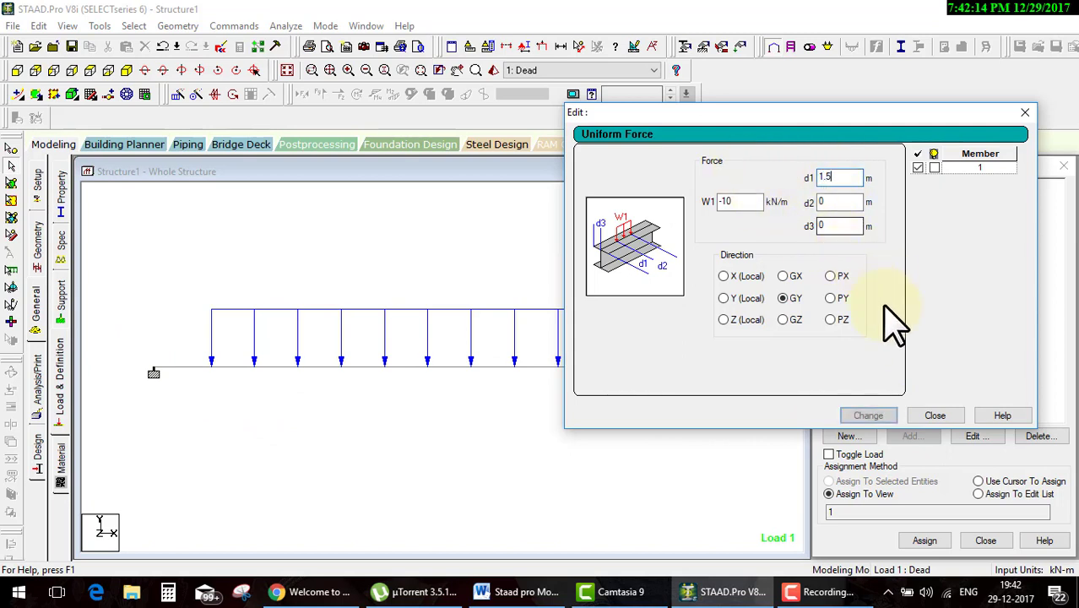
{"action": "left_click", "coordinate": [878, 415]}
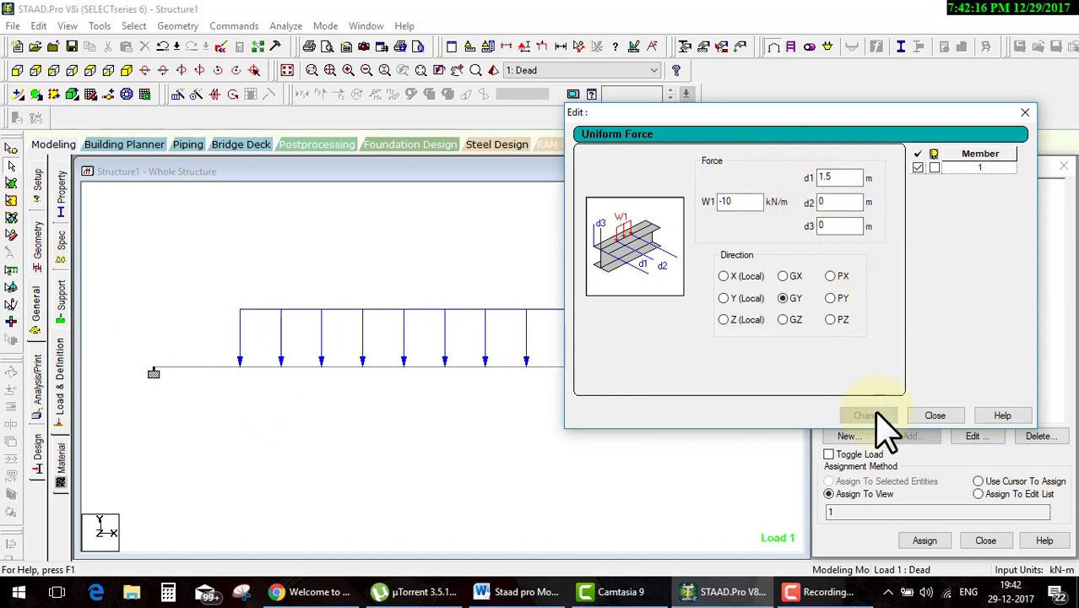
{"action": "left_click_drag", "start_coordinate": [802, 116], "coordinate": [310, 61]}
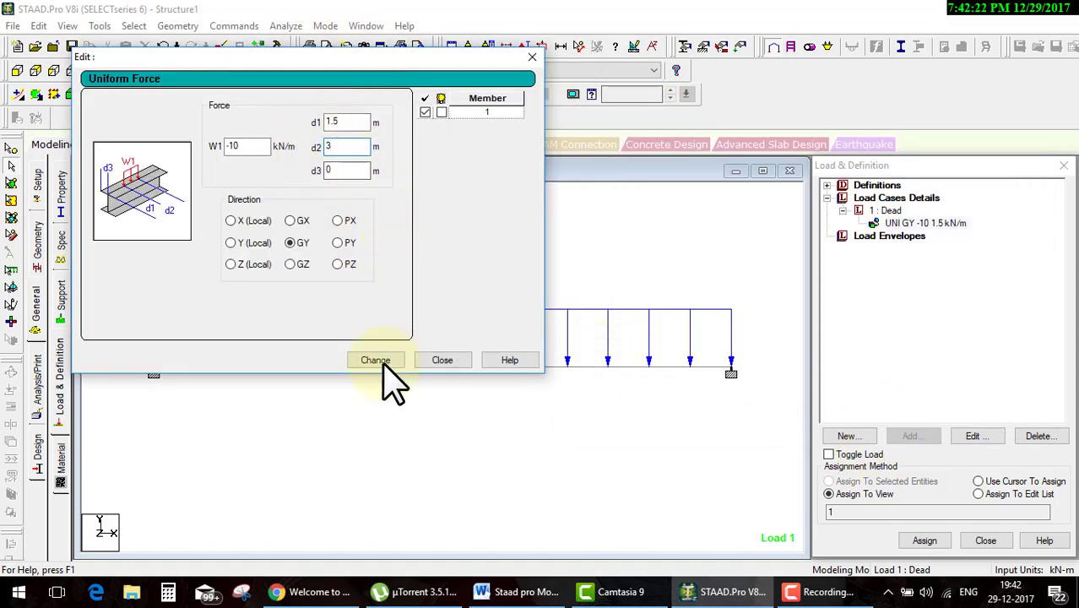
{"action": "left_click", "coordinate": [376, 360]}
{"action": "left_click_drag", "start_coordinate": [373, 62], "coordinate": [844, 27]}
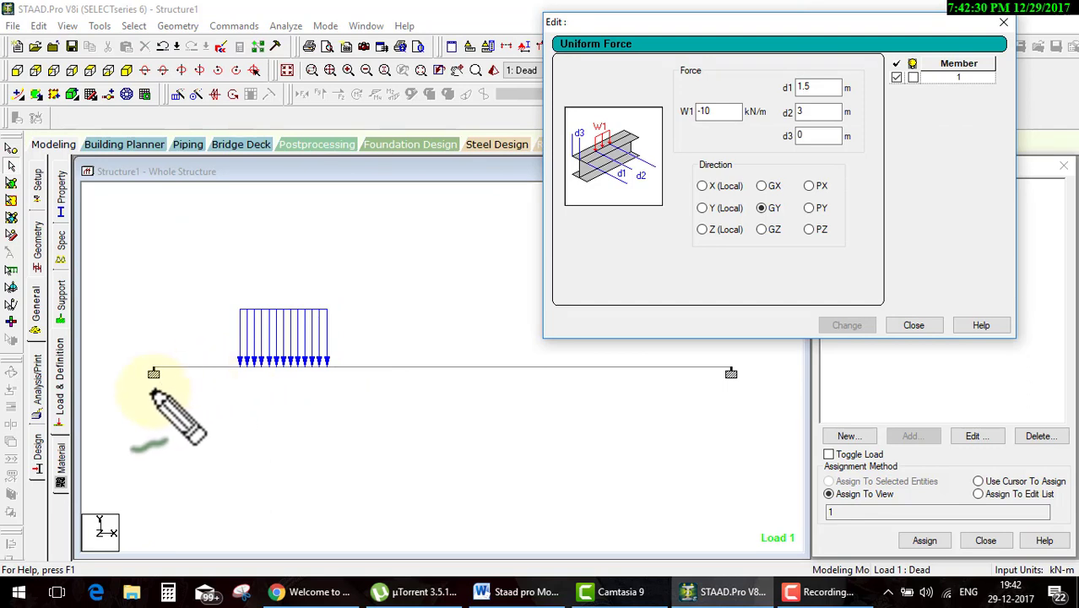
{"action": "mouse_move", "coordinate": [152, 394]}
{"action": "left_mouse_down"}
{"action": "mouse_move", "coordinate": [151, 431]}
{"action": "mouse_move", "coordinate": [313, 414]}
{"action": "mouse_move", "coordinate": [332, 386]}
{"action": "mouse_move", "coordinate": [329, 445]}
{"action": "left_mouse_up"}
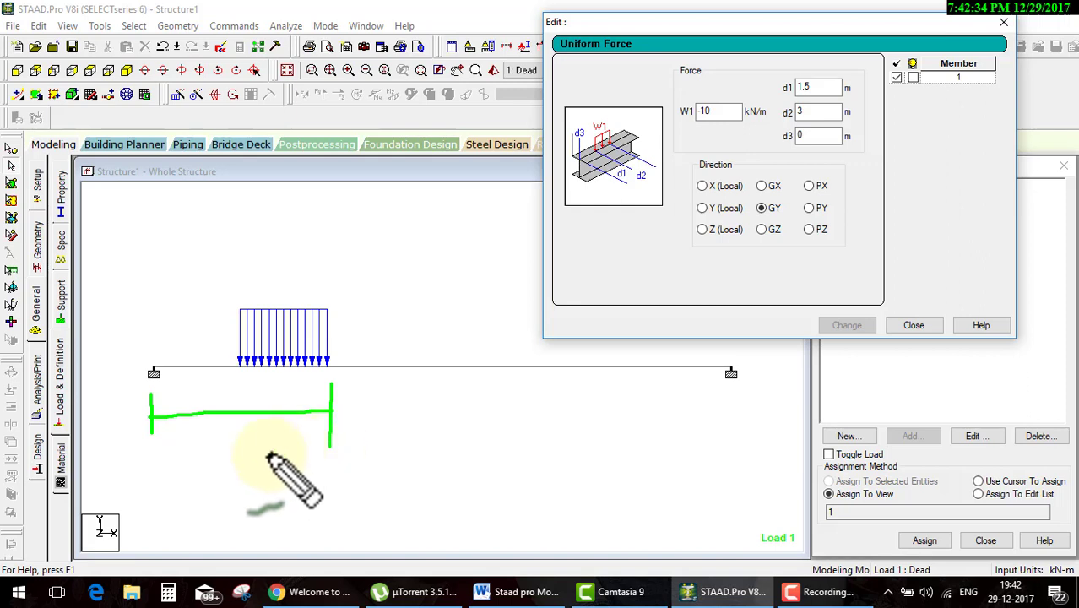
{"action": "mouse_move", "coordinate": [230, 443]}
{"action": "left_mouse_down"}
{"action": "mouse_move", "coordinate": [243, 471]}
{"action": "mouse_move", "coordinate": [291, 456]}
{"action": "mouse_move", "coordinate": [301, 470]}
{"action": "left_mouse_up"}
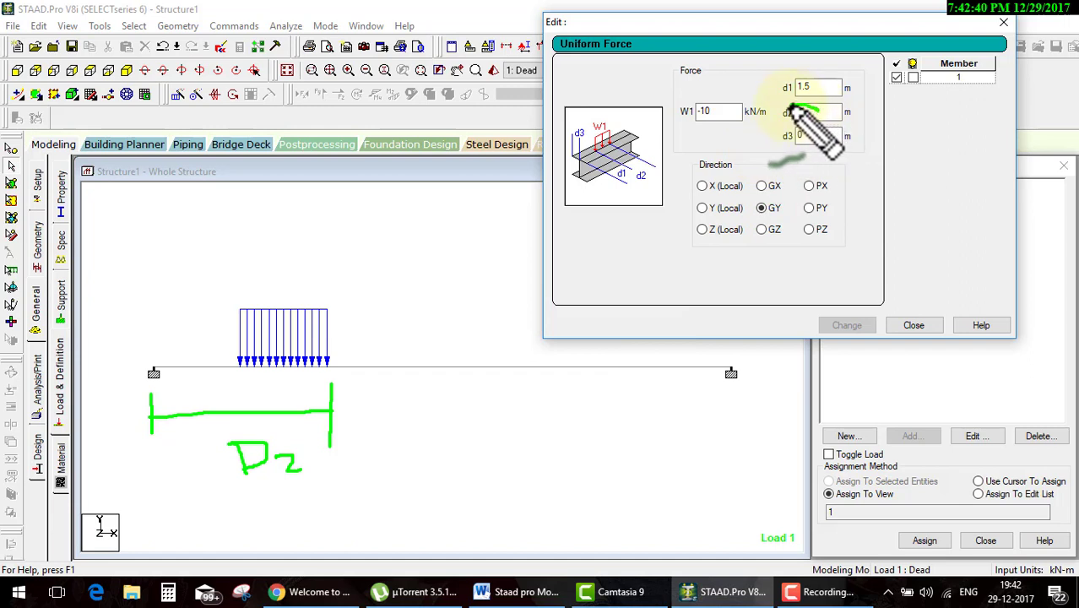
{"action": "left_click_drag", "start_coordinate": [816, 108], "coordinate": [761, 127]}
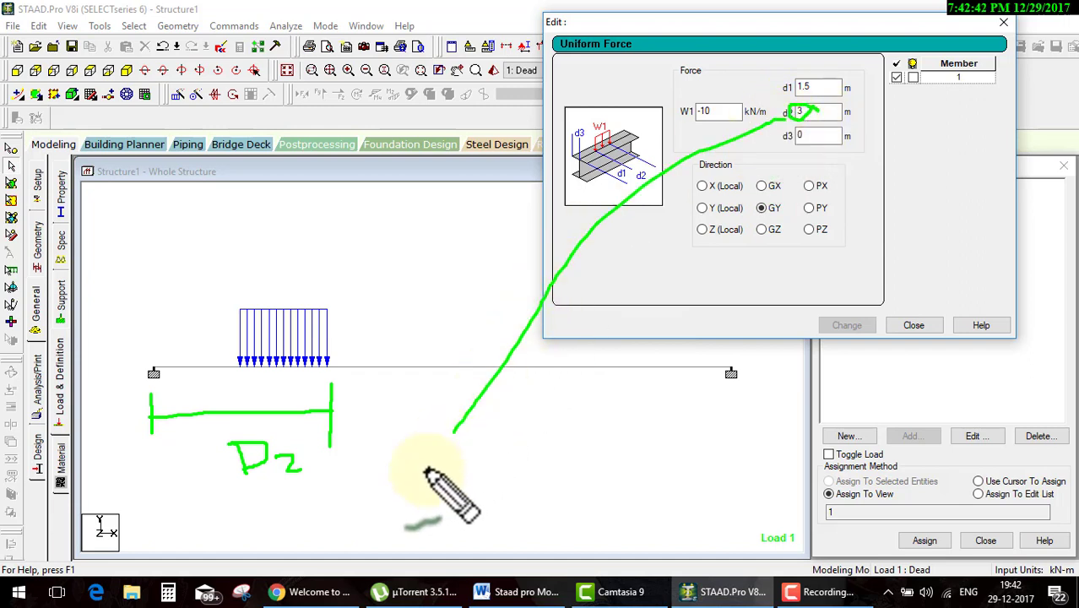
{"action": "mouse_move", "coordinate": [601, 221]}
{"action": "left_mouse_down"}
{"action": "mouse_move", "coordinate": [301, 489]}
{"action": "mouse_move", "coordinate": [336, 512]}
{"action": "mouse_move", "coordinate": [306, 534]}
{"action": "mouse_move", "coordinate": [356, 507]}
{"action": "mouse_move", "coordinate": [409, 525]}
{"action": "left_mouse_up"}
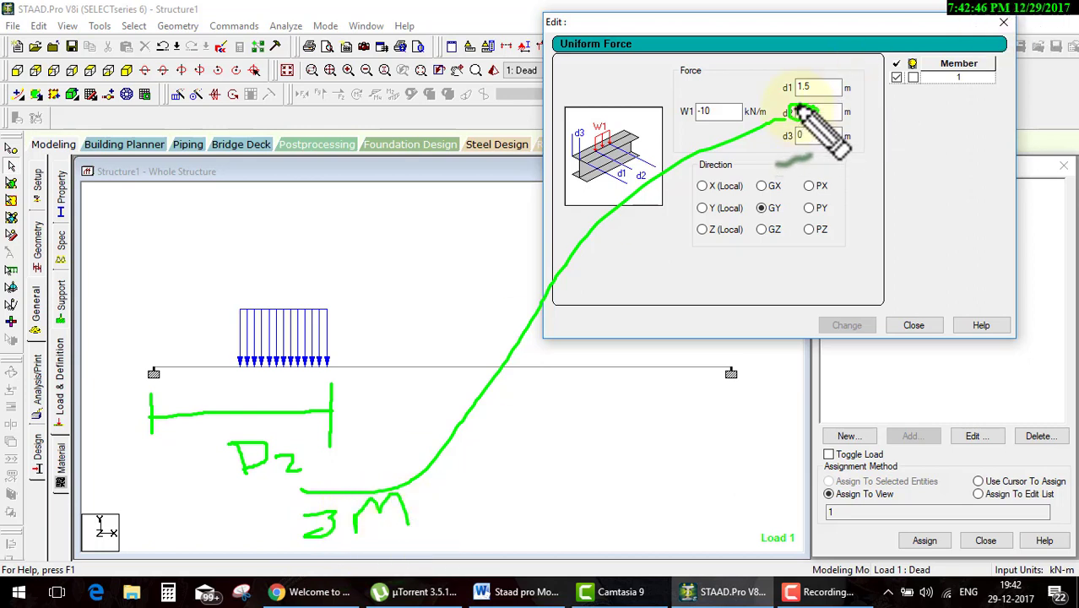
{"action": "mouse_move", "coordinate": [823, 78]}
{"action": "left_mouse_down"}
{"action": "mouse_move", "coordinate": [289, 228]}
{"action": "mouse_move", "coordinate": [182, 277]}
{"action": "mouse_move", "coordinate": [137, 312]}
{"action": "mouse_move", "coordinate": [232, 304]}
{"action": "left_mouse_up"}
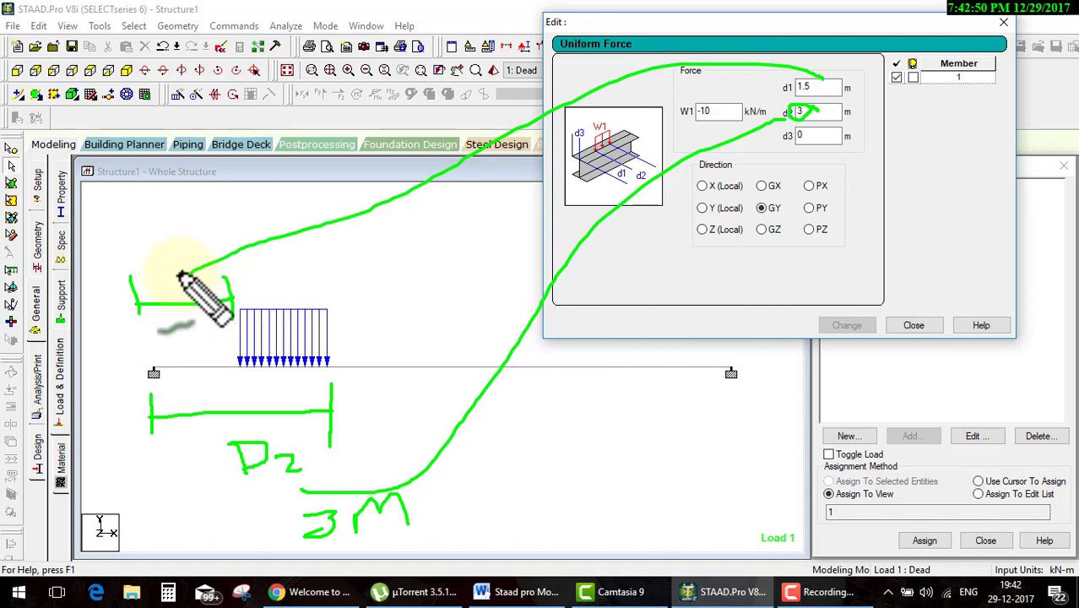
{"action": "left_click_drag", "start_coordinate": [154, 243], "coordinate": [164, 270]}
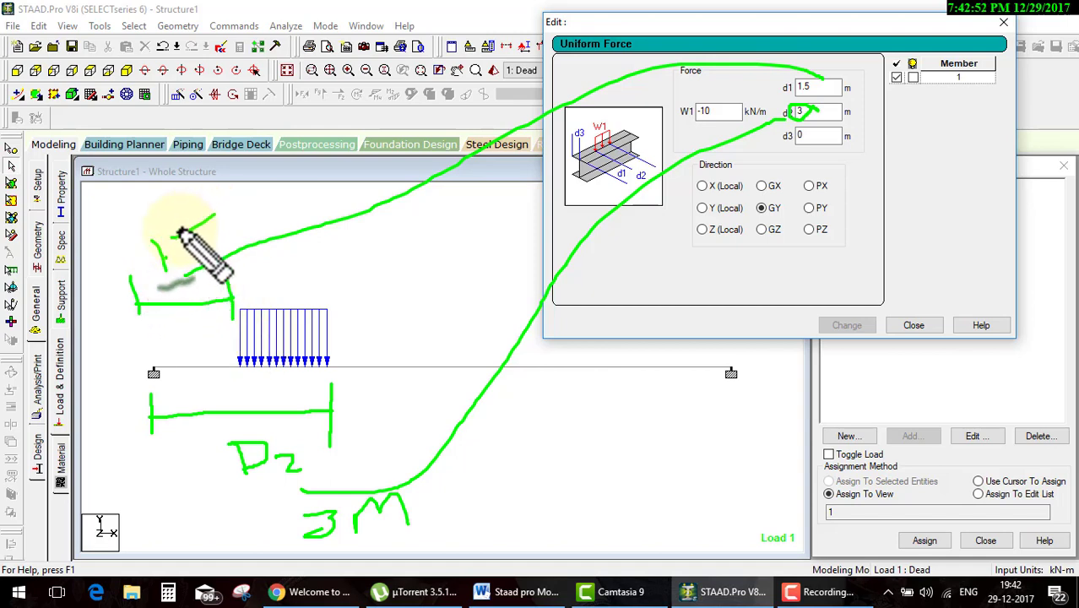
{"action": "left_click_drag", "start_coordinate": [214, 216], "coordinate": [177, 253]}
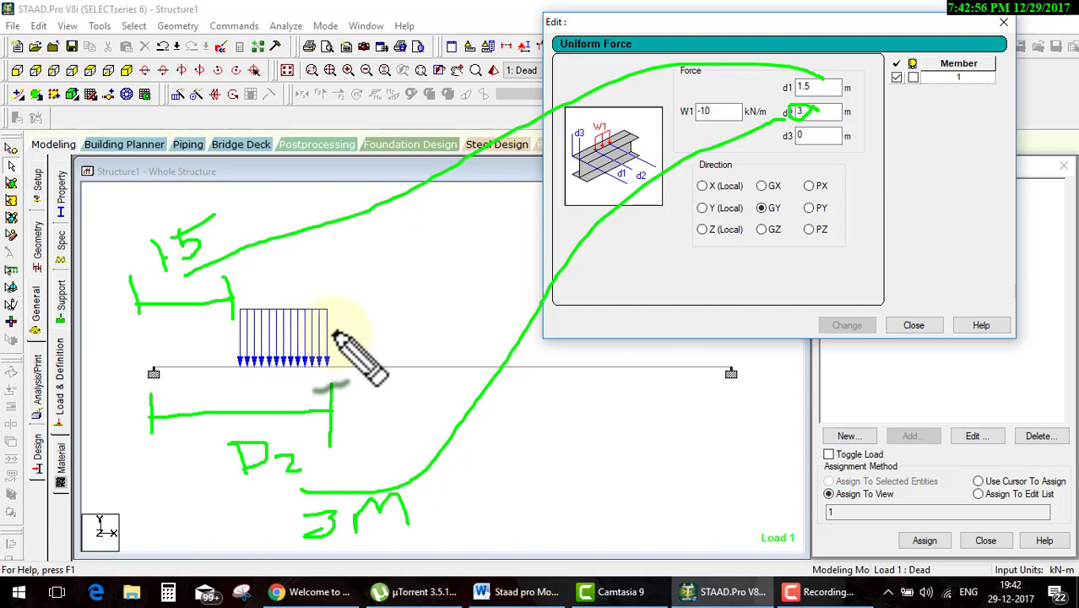
{"action": "key", "text": "Escape"}
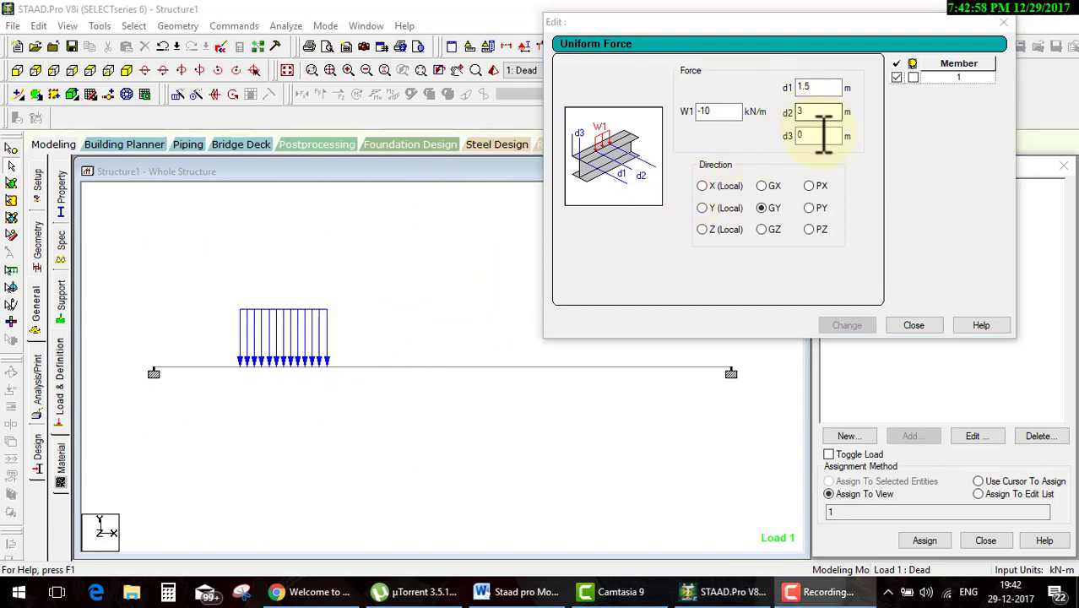
- Sketch the beam cross-section to explain d3, then apply a d3 offset of 0.15 m
{"action": "left_click", "coordinate": [823, 135]}
{"action": "type", "text": ".15"}
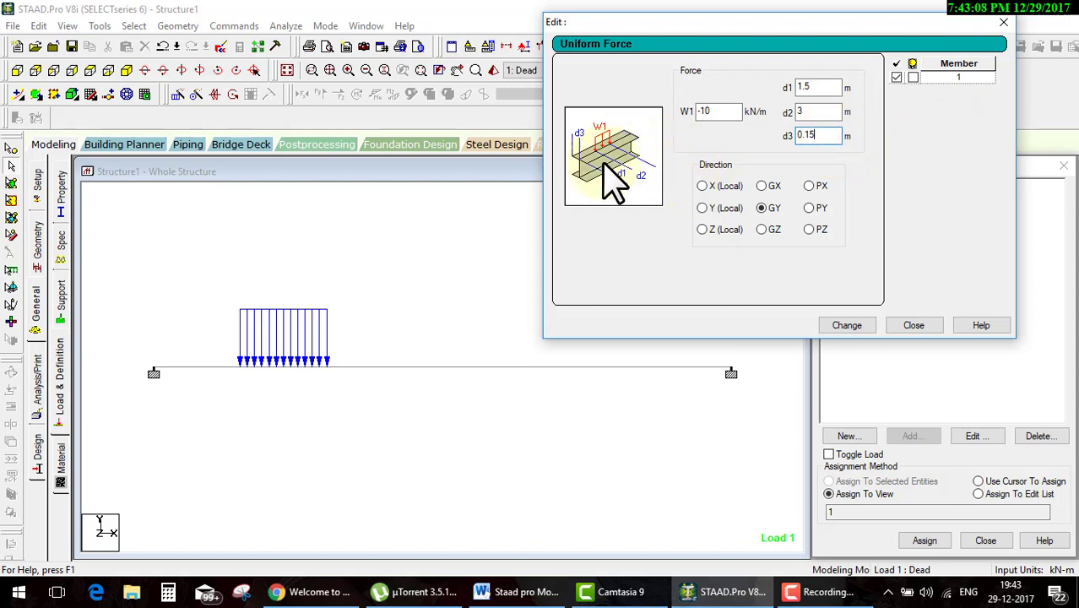
{"action": "mouse_move", "coordinate": [289, 443]}
{"action": "left_mouse_down"}
{"action": "mouse_move", "coordinate": [327, 474]}
{"action": "mouse_move", "coordinate": [497, 335]}
{"action": "left_mouse_up"}
{"action": "left_click_drag", "start_coordinate": [312, 473], "coordinate": [515, 381]}
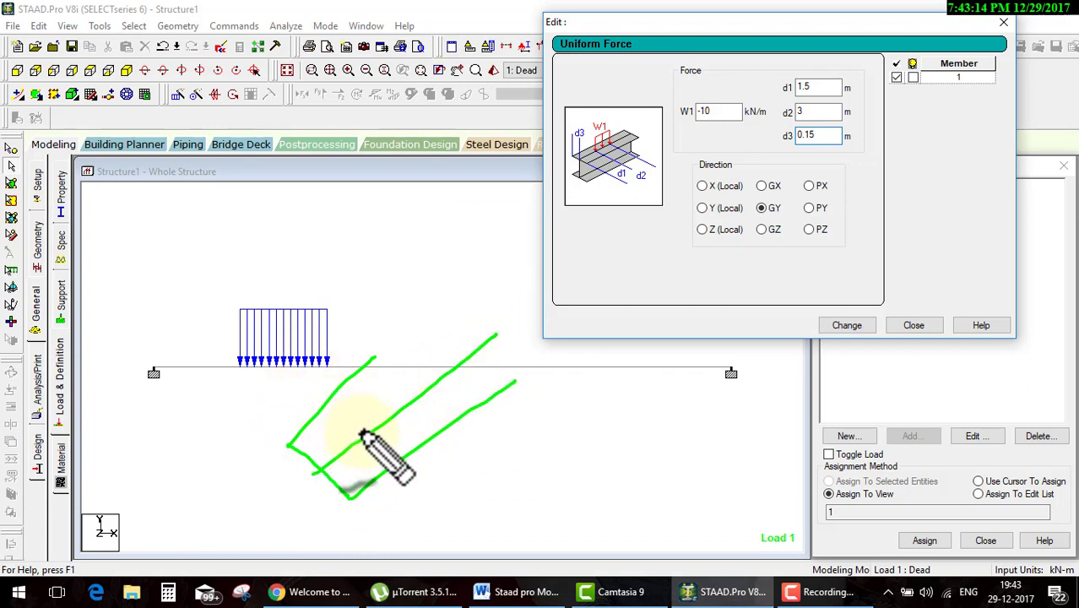
{"action": "mouse_move", "coordinate": [278, 454]}
{"action": "left_mouse_down"}
{"action": "mouse_move", "coordinate": [242, 490]}
{"action": "mouse_move", "coordinate": [331, 544]}
{"action": "left_mouse_up"}
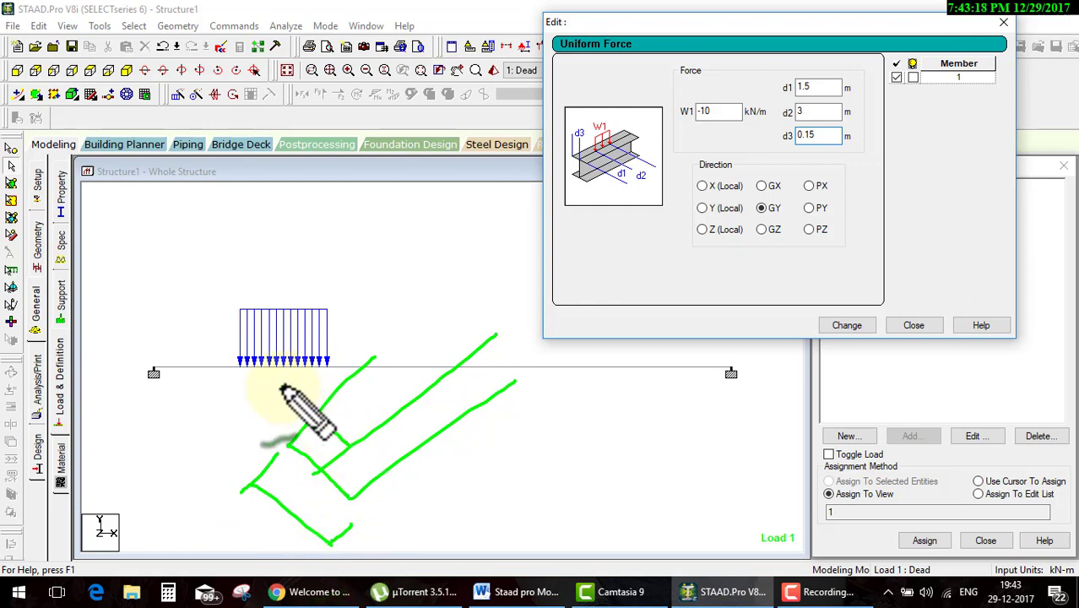
{"action": "left_click_drag", "start_coordinate": [281, 386], "coordinate": [336, 442]}
{"action": "left_click_drag", "start_coordinate": [281, 412], "coordinate": [317, 394]}
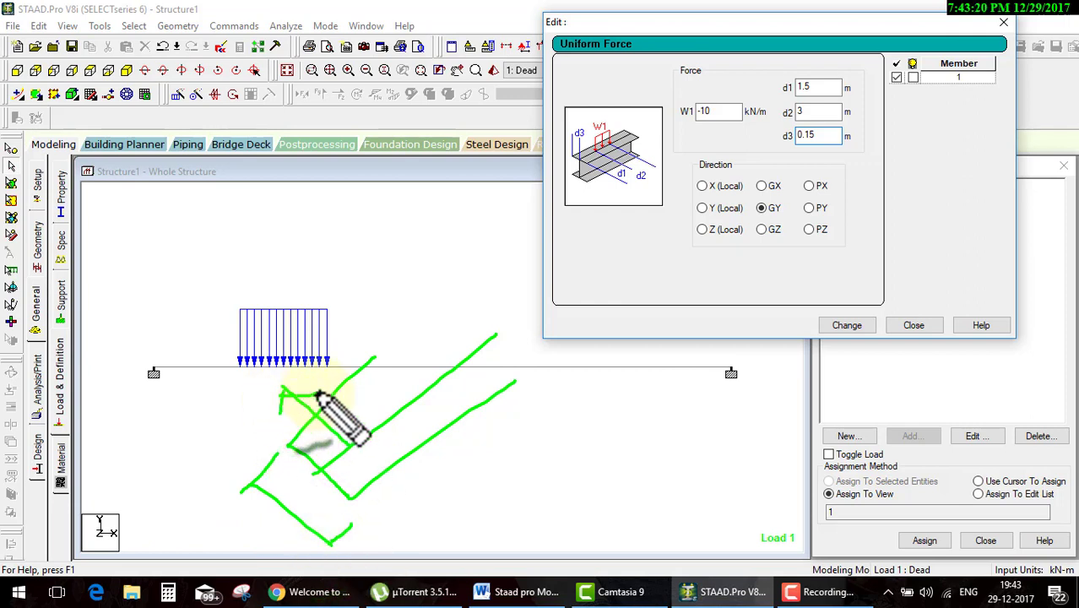
{"action": "mouse_move", "coordinate": [348, 448]}
{"action": "left_mouse_down"}
{"action": "mouse_move", "coordinate": [384, 493]}
{"action": "mouse_move", "coordinate": [414, 445]}
{"action": "left_mouse_up"}
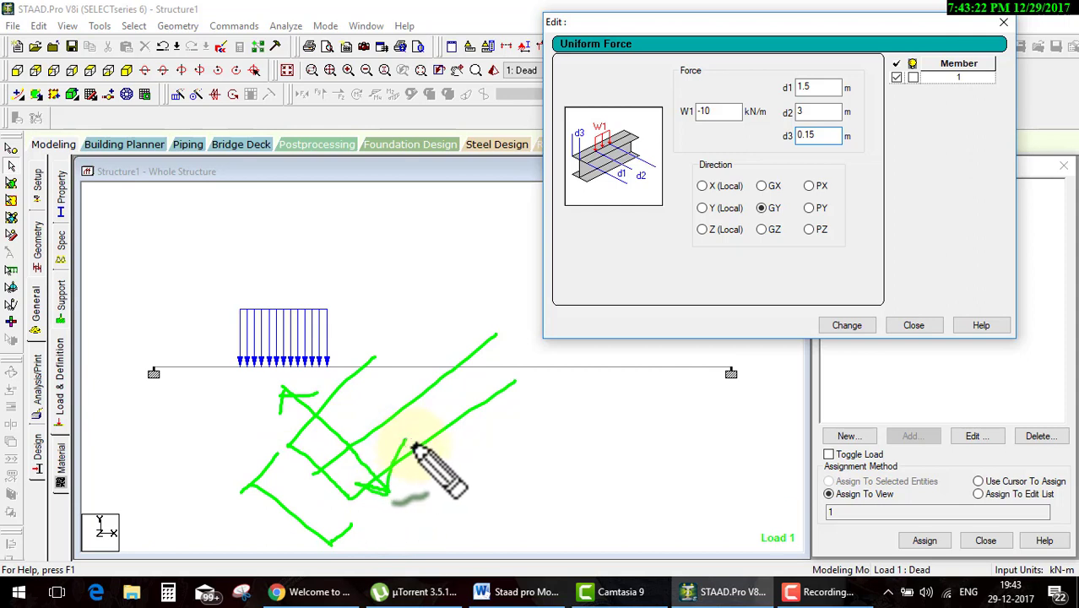
{"action": "key", "text": "Escape"}
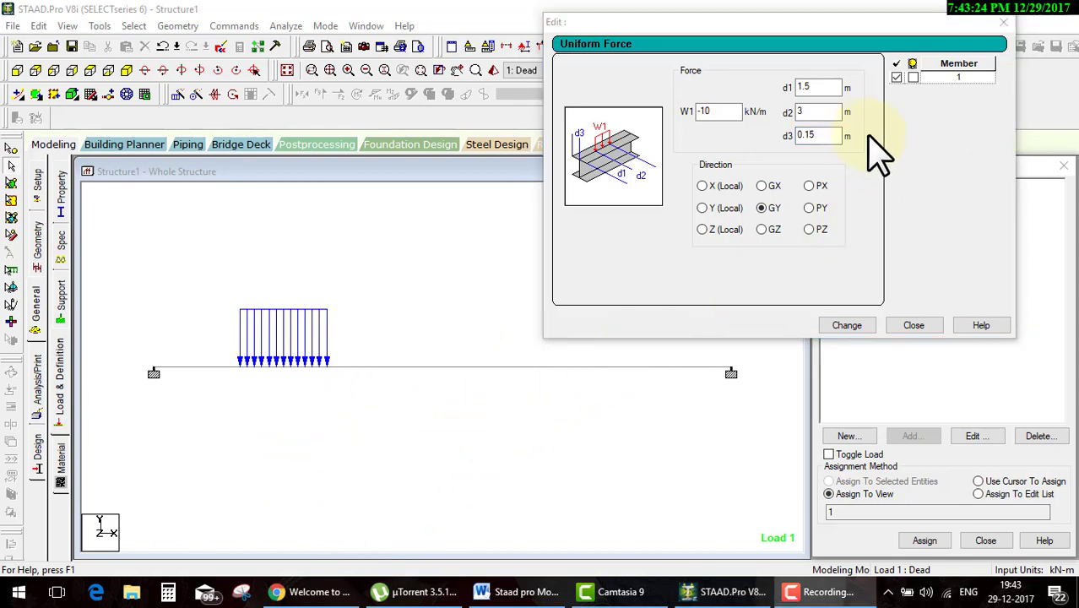
{"action": "left_click", "coordinate": [824, 135]}
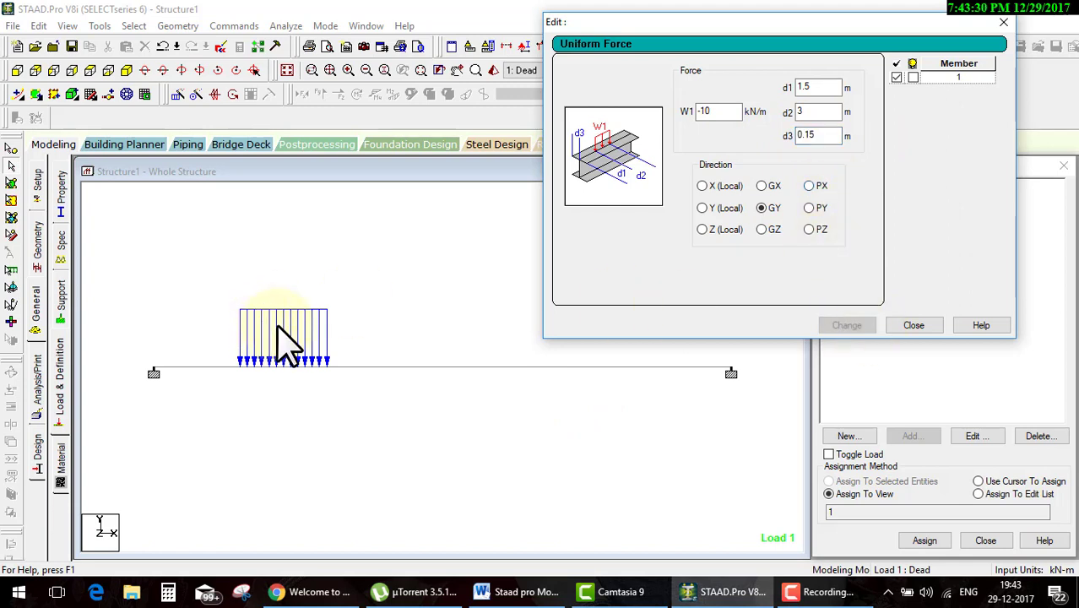
{"action": "left_click", "coordinate": [372, 291]}
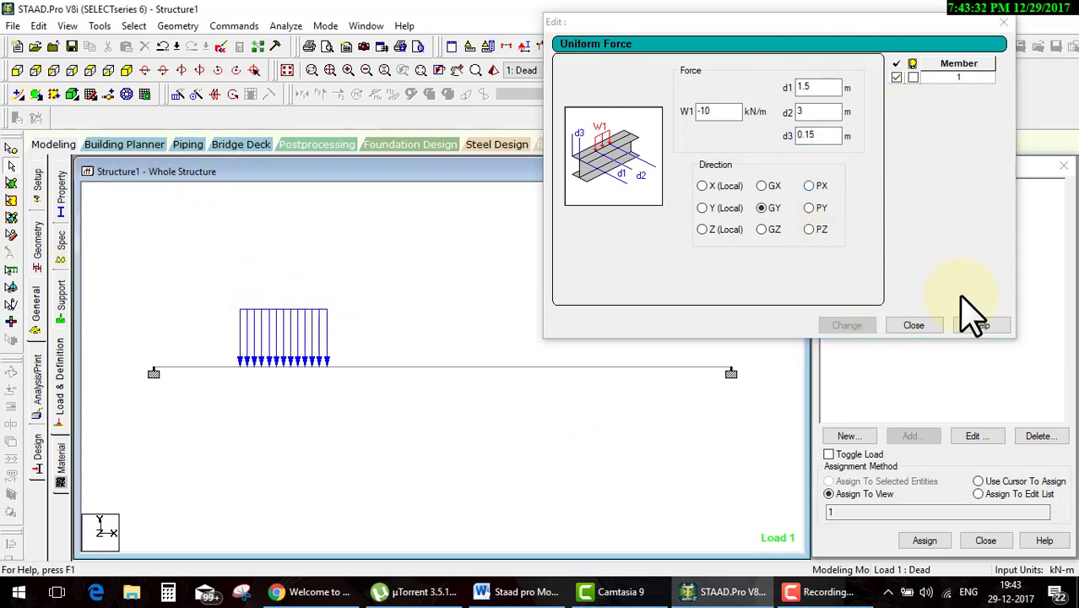
- Close the load editor, tilt the view, display Full Sections, and open Properties – Whole Structure
{"action": "left_click", "coordinate": [913, 325]}
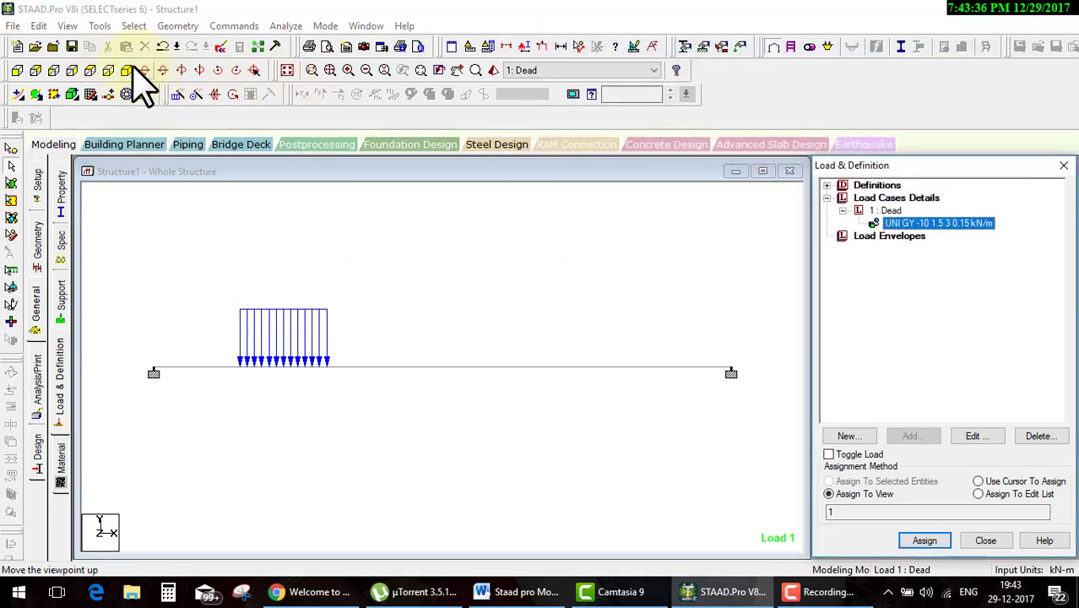
{"action": "left_click", "coordinate": [134, 70]}
{"action": "right_click", "coordinate": [335, 278]}
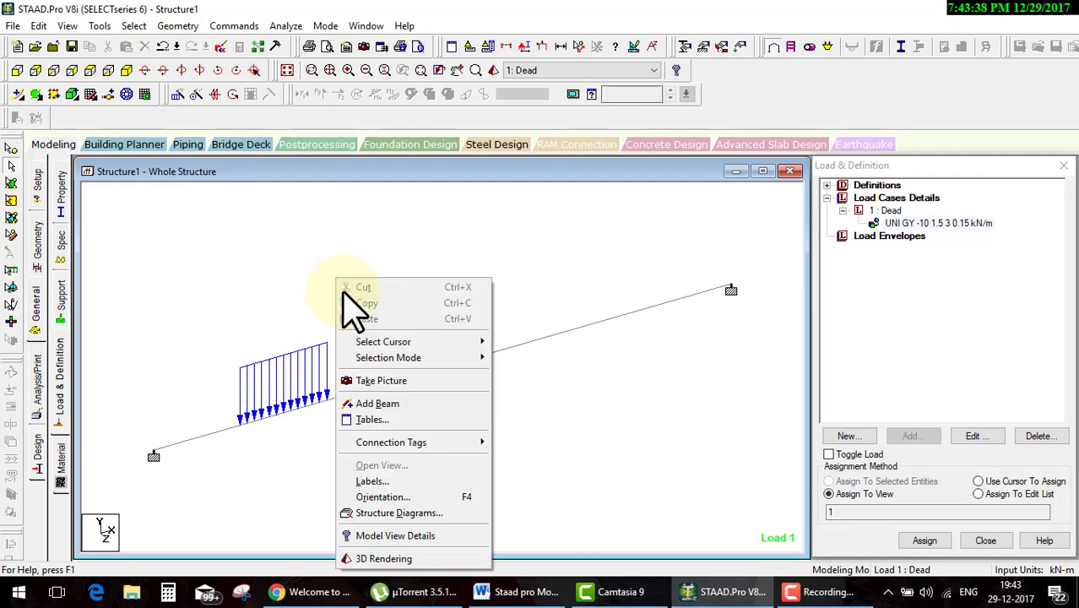
{"action": "left_click", "coordinate": [404, 513]}
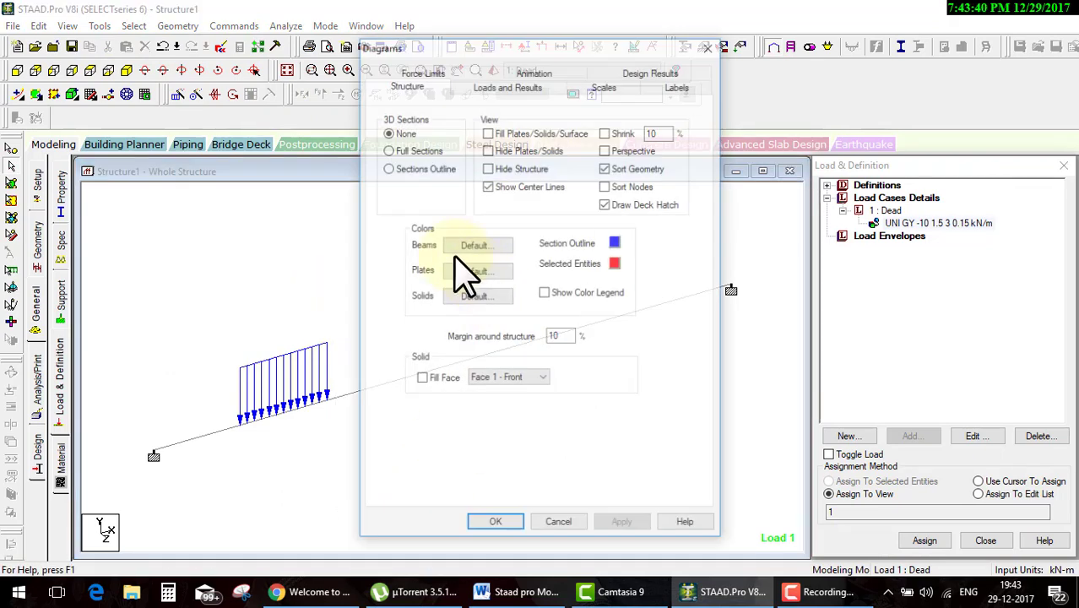
{"action": "left_click", "coordinate": [428, 152]}
{"action": "left_click", "coordinate": [495, 525]}
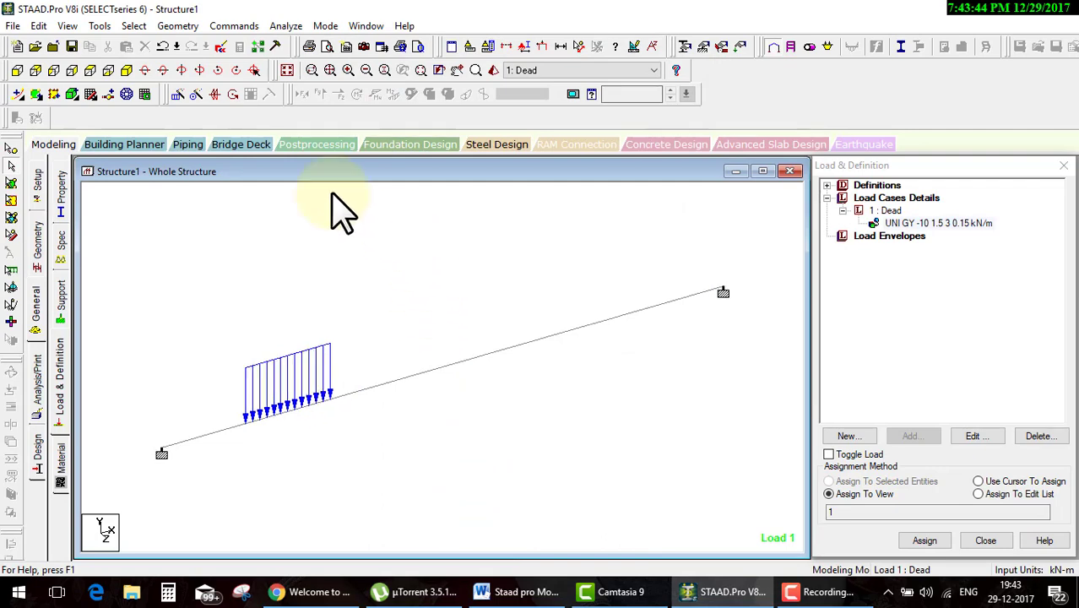
{"action": "left_click", "coordinate": [66, 189]}
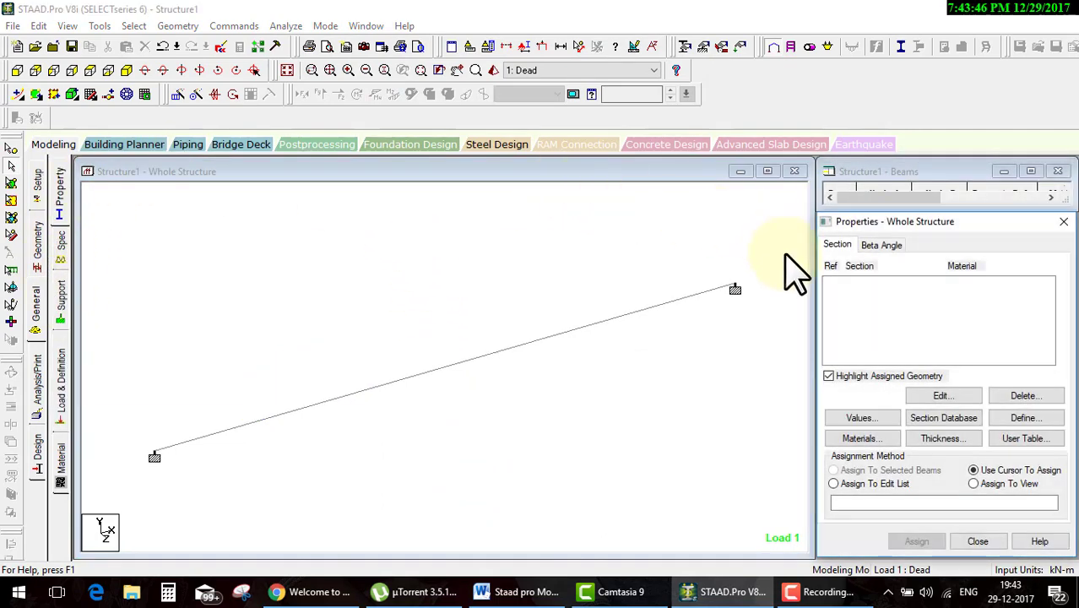
- Define a 0.3 x 0.3 m concrete rectangular section
{"action": "left_click", "coordinate": [1024, 417]}
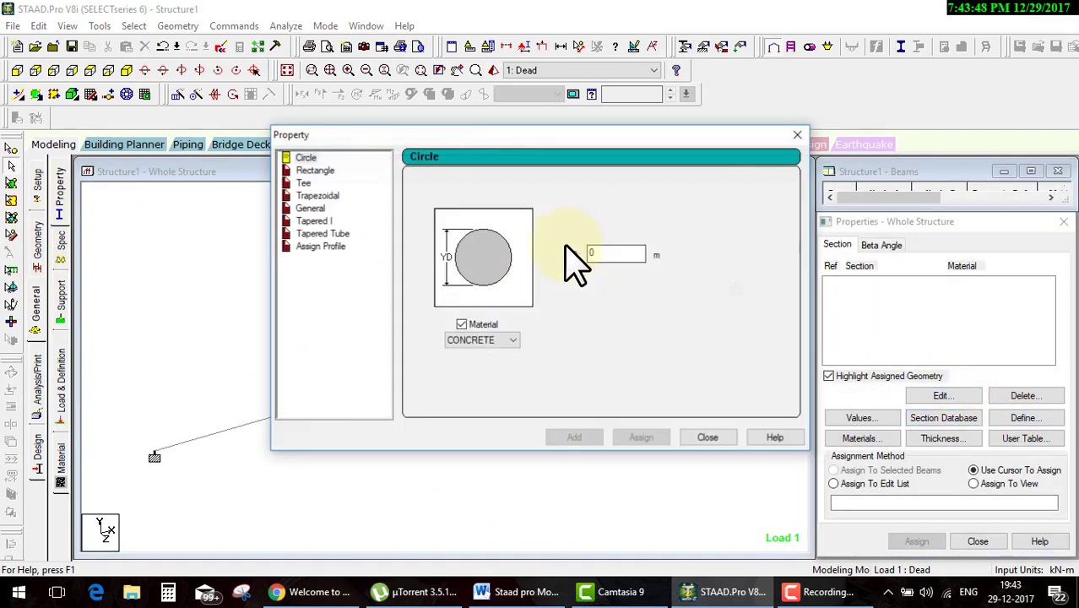
{"action": "left_click", "coordinate": [329, 171]}
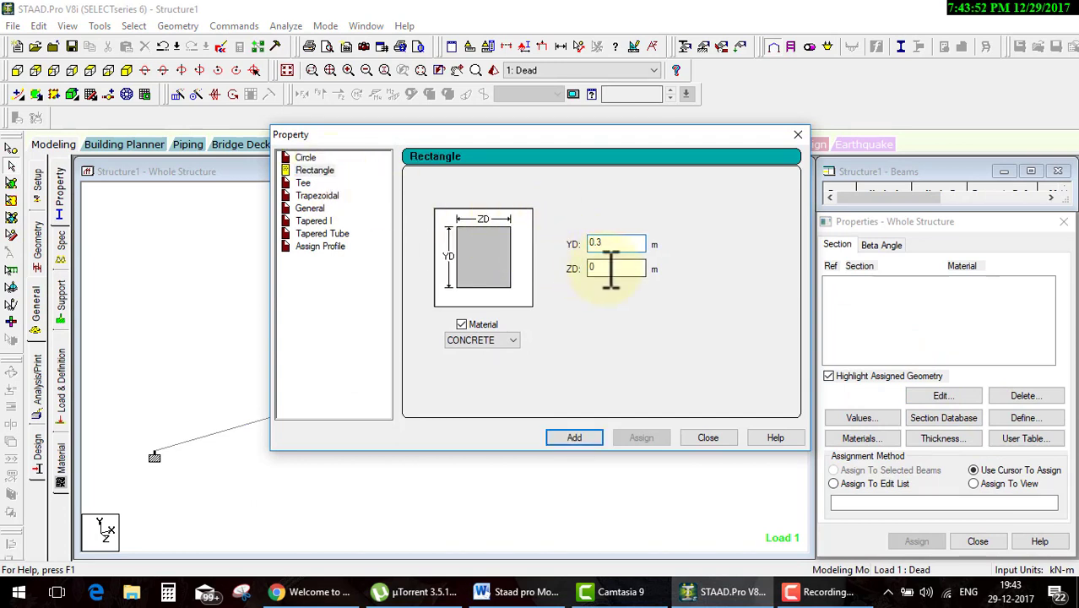
{"action": "left_click", "coordinate": [574, 438]}
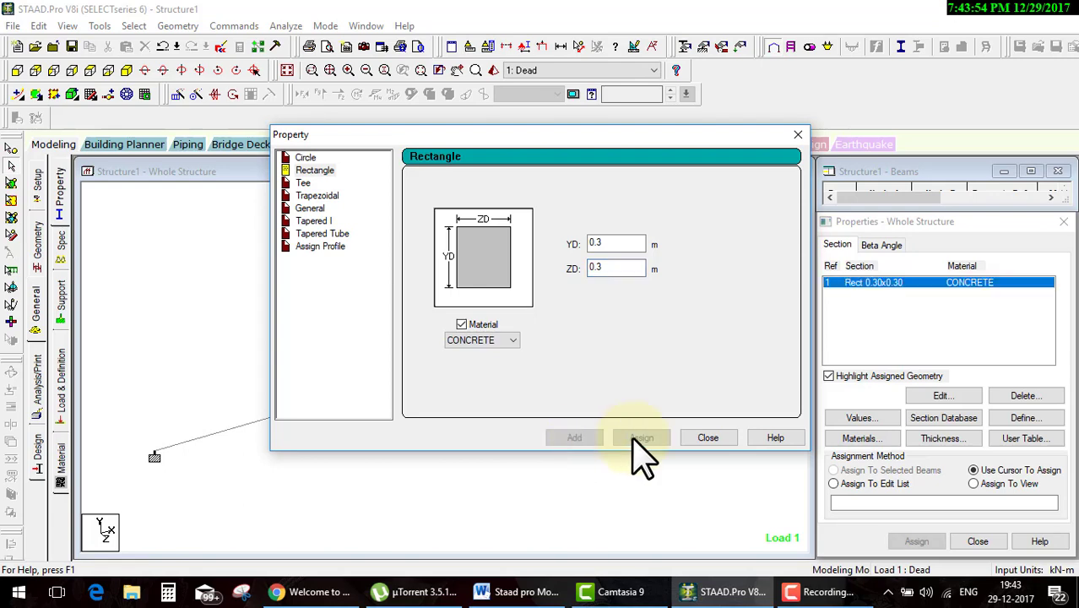
{"action": "left_click", "coordinate": [713, 439]}
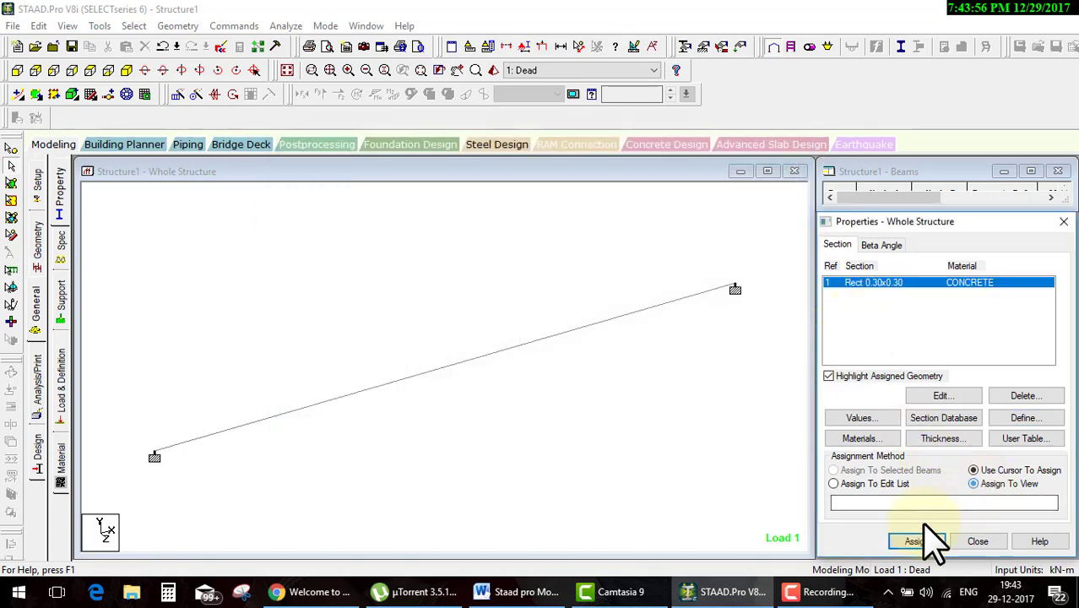
- Assign the Rect 0.30x0.30 section to beam 1 through Assign To View
{"action": "left_click", "coordinate": [973, 483]}
{"action": "left_click", "coordinate": [916, 541]}
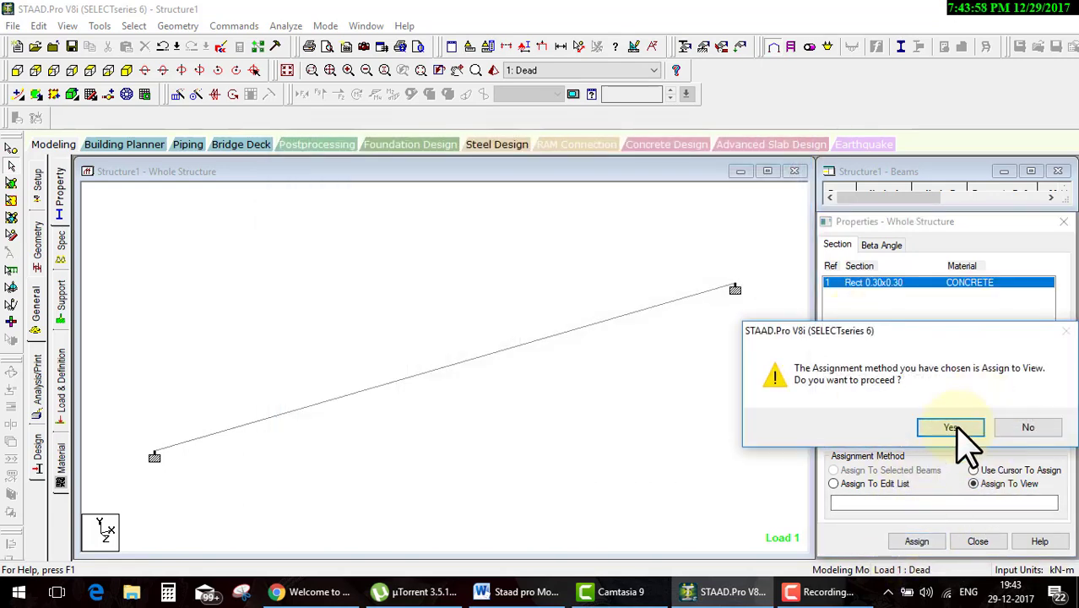
{"action": "left_click", "coordinate": [954, 426]}
{"action": "right_click", "coordinate": [331, 222]}
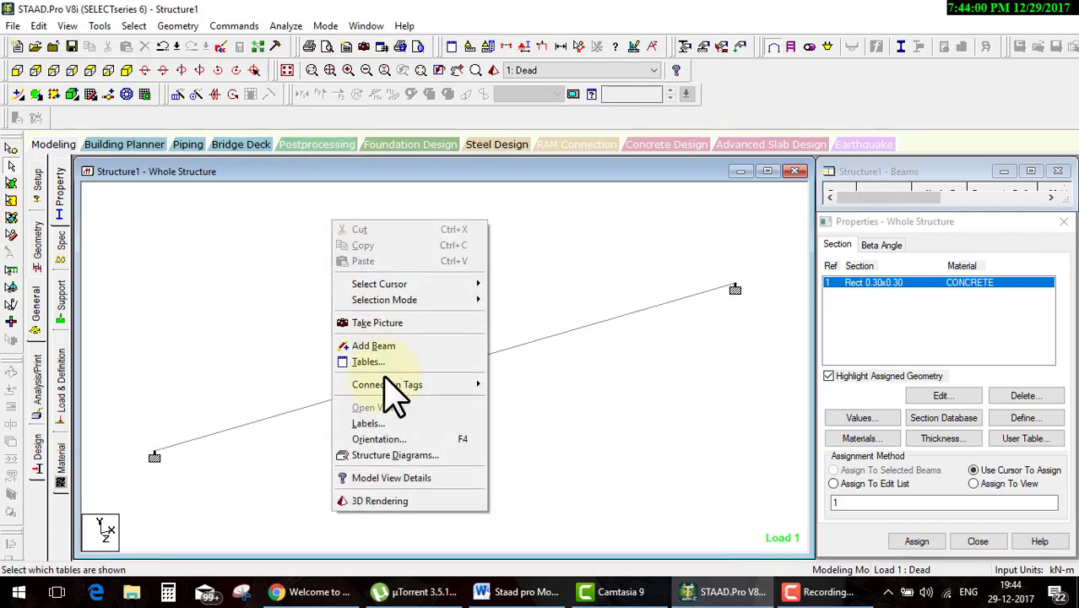
- Expand the Dead load case and select its UNI GY partial uniform load
{"action": "left_click", "coordinate": [61, 380]}
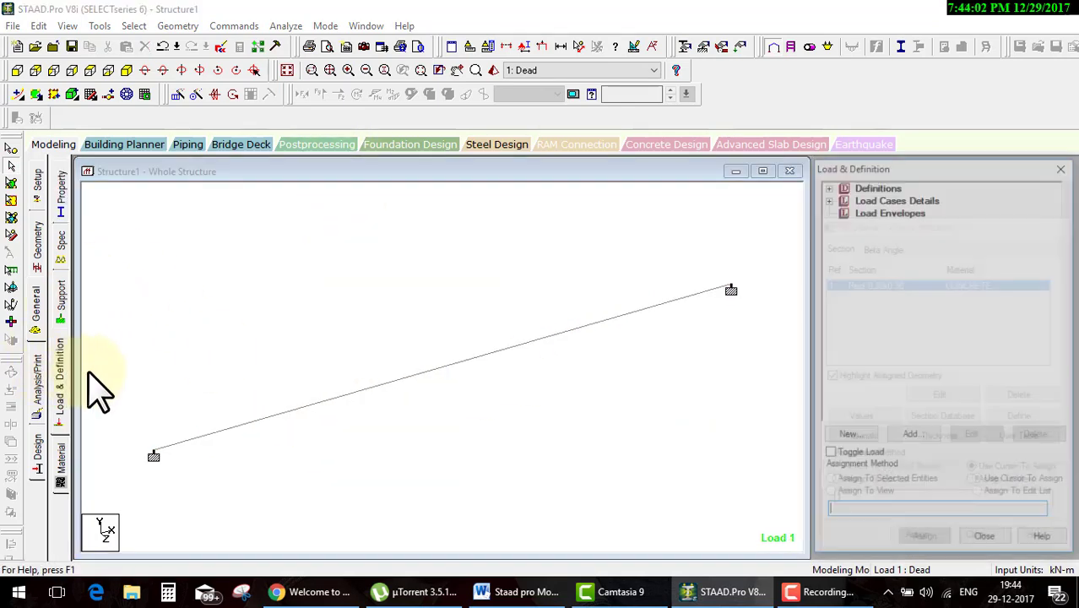
{"action": "left_click", "coordinate": [828, 199]}
{"action": "left_click", "coordinate": [843, 211]}
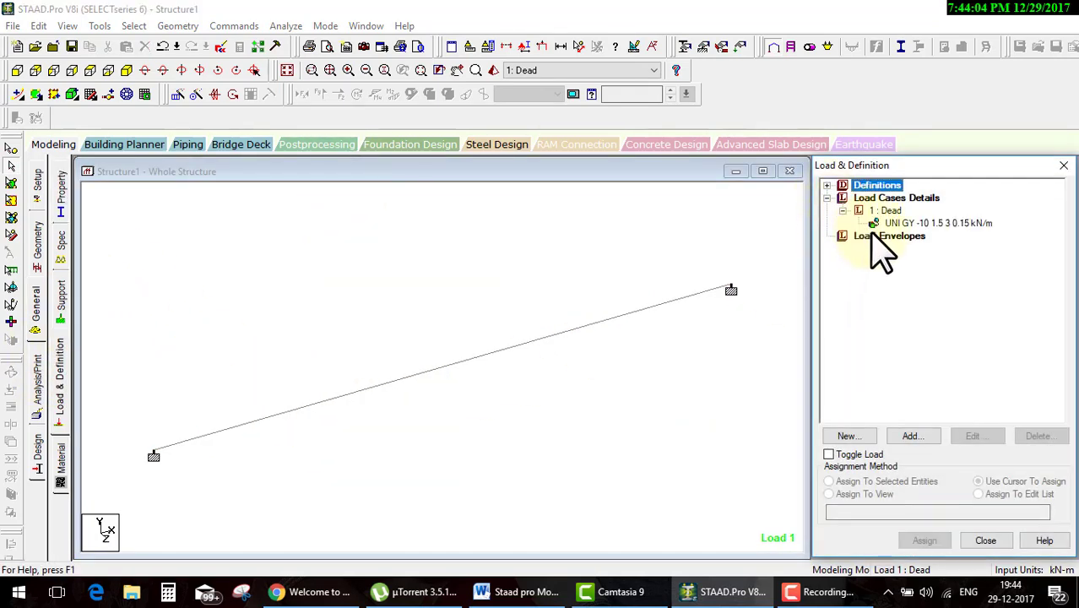
{"action": "left_click", "coordinate": [885, 224]}
- Render the beam with full 3D sections and rotate to look along it
{"action": "right_click", "coordinate": [460, 302]}
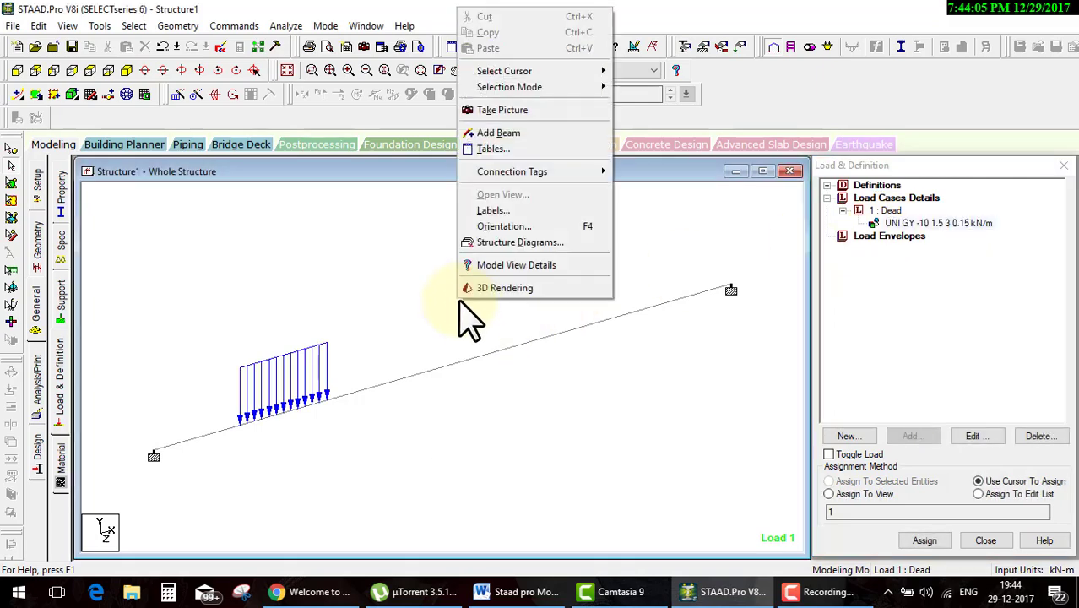
{"action": "left_click", "coordinate": [519, 244]}
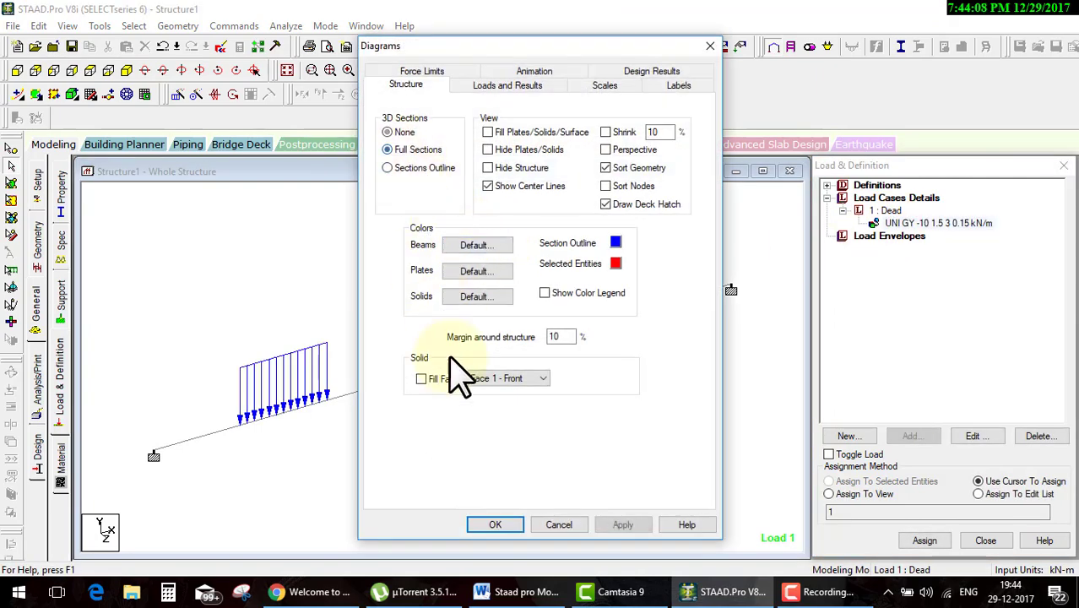
{"action": "left_click", "coordinate": [495, 524]}
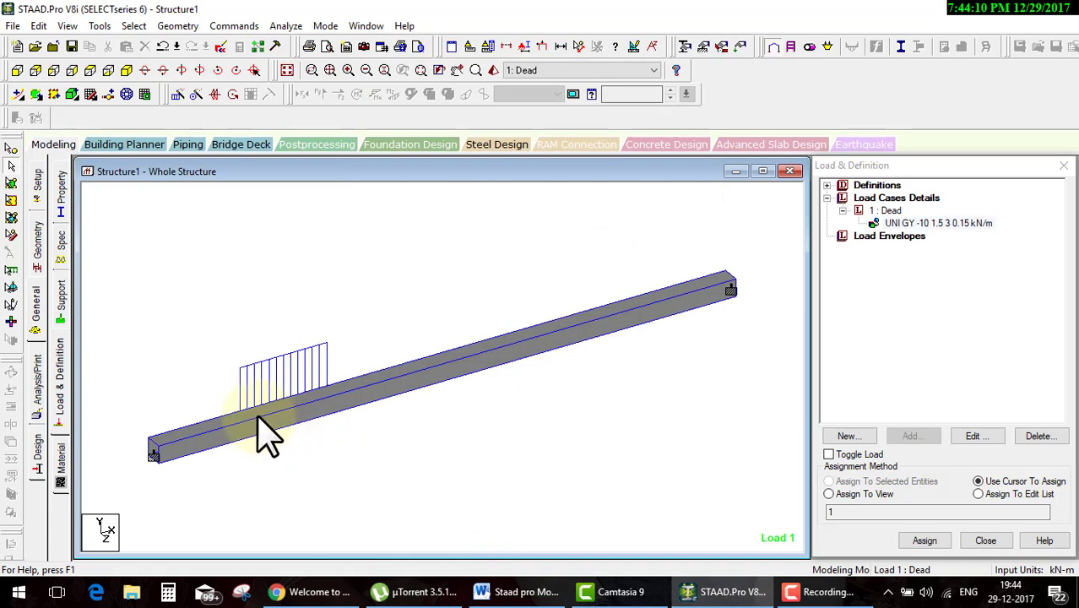
{"action": "middle_click_drag", "start_coordinate": [257, 427], "coordinate": [308, 413]}
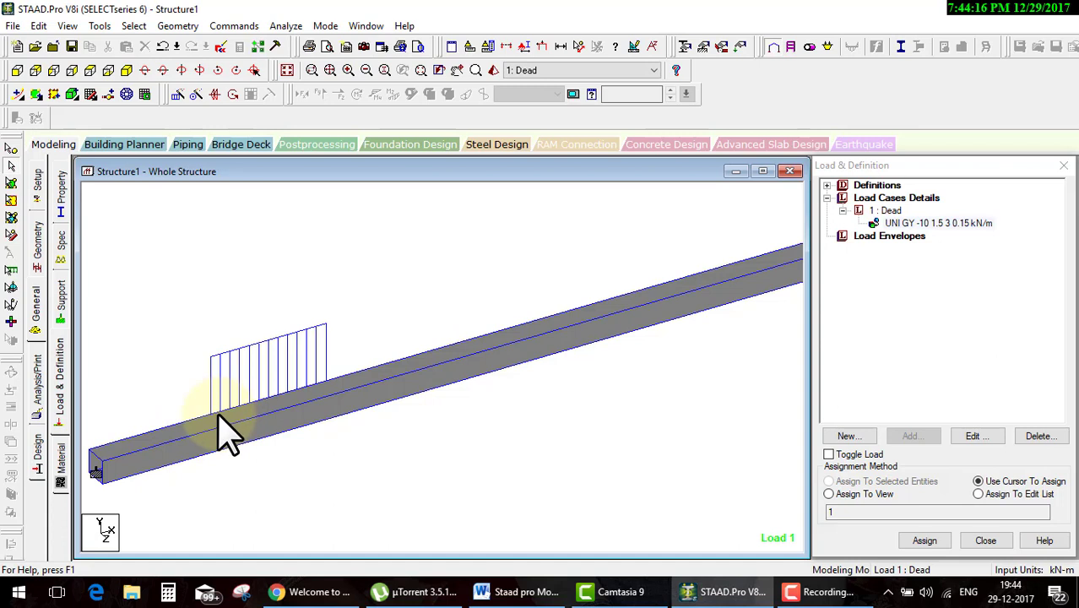
{"action": "left_click_drag", "start_coordinate": [165, 427], "coordinate": [211, 418]}
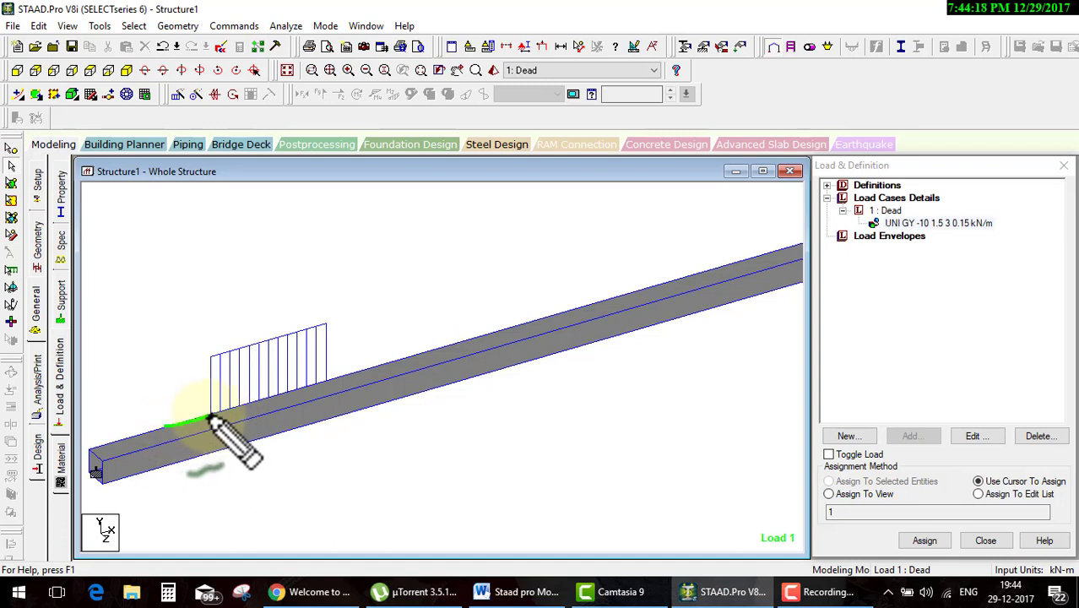
- Clear the UNI GY load's d3 offset to 0
{"action": "left_click", "coordinate": [923, 225]}
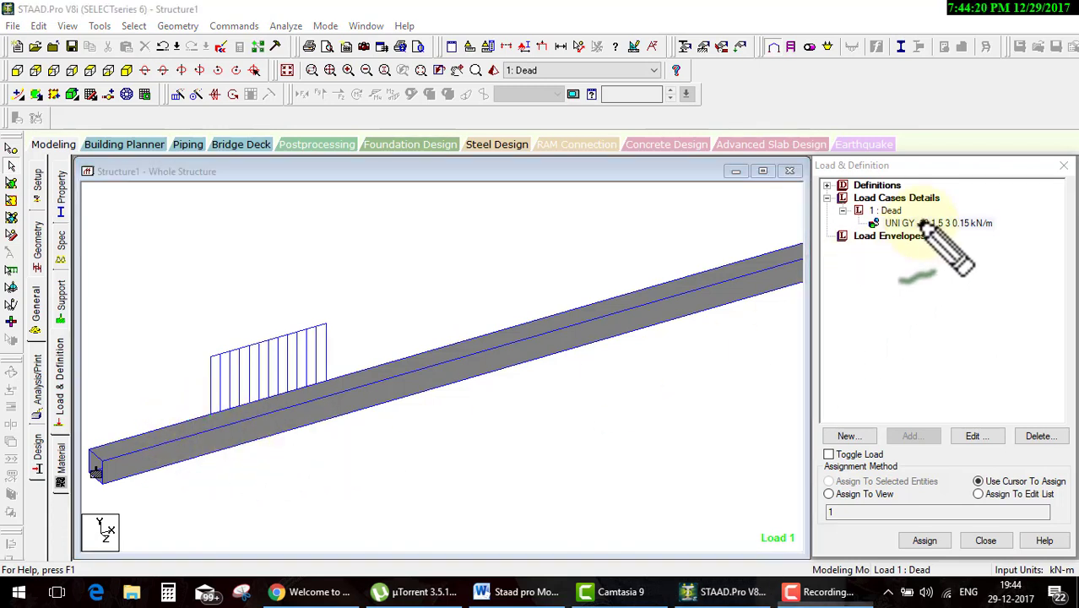
{"action": "double_click", "coordinate": [924, 222]}
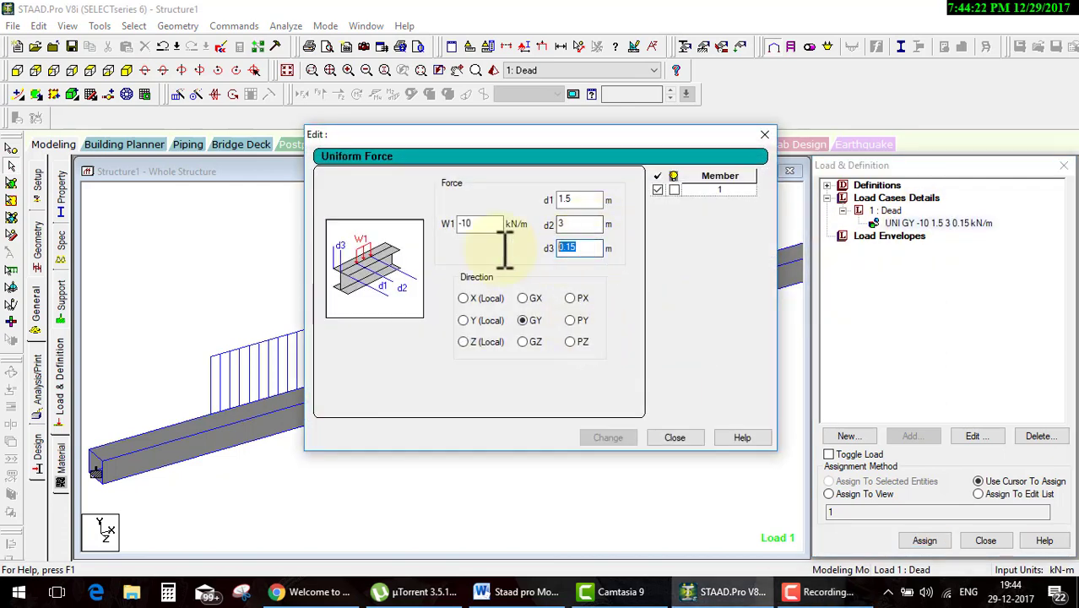
{"action": "type", "text": "0"}
{"action": "left_click", "coordinate": [623, 436]}
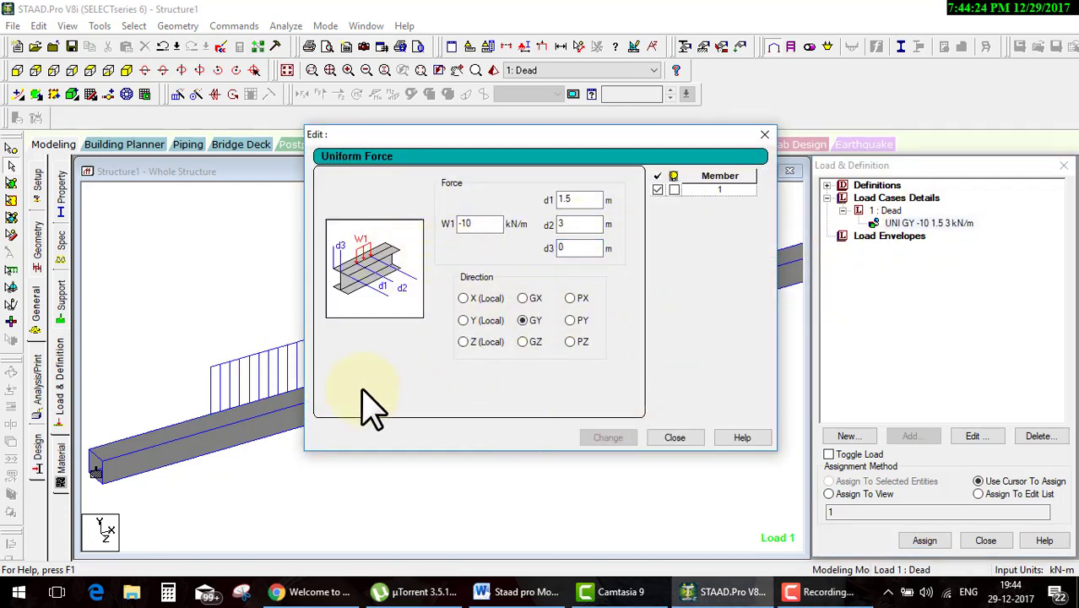
{"action": "left_click", "coordinate": [666, 437]}
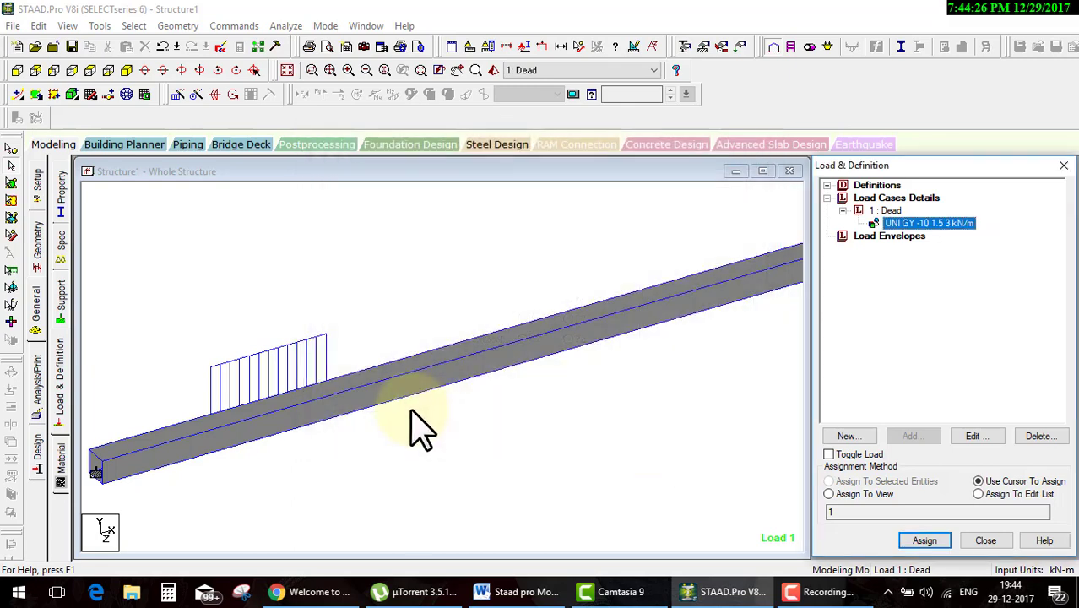
- Set the uniform load's d3 offset to 0.10 m, giving UNI GY -10 1.5 3 0.1
{"action": "middle_click_drag", "start_coordinate": [287, 446], "coordinate": [346, 421]}
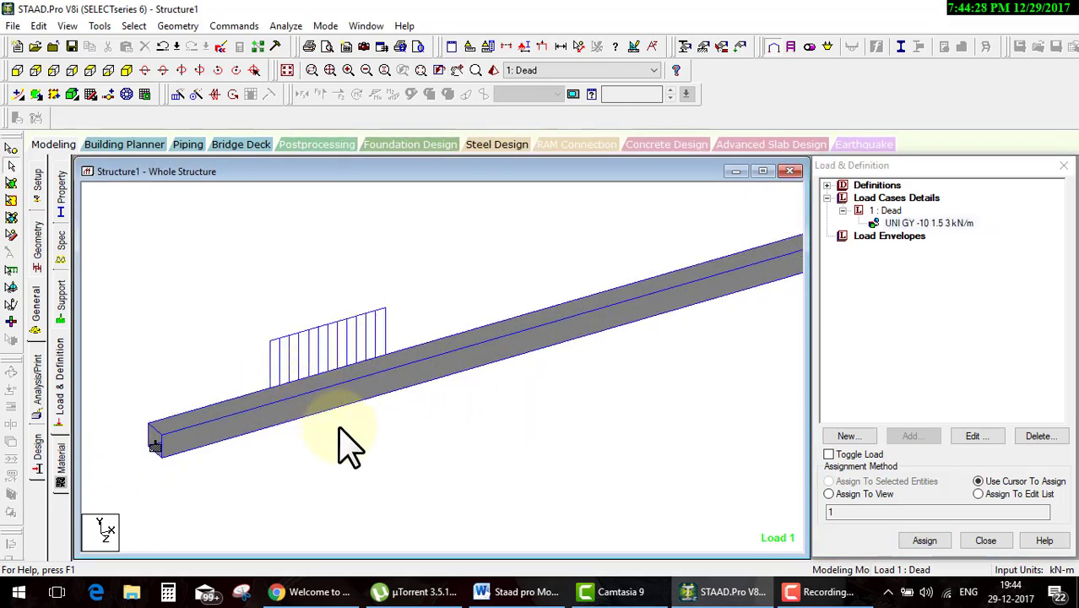
{"action": "left_click", "coordinate": [183, 67]}
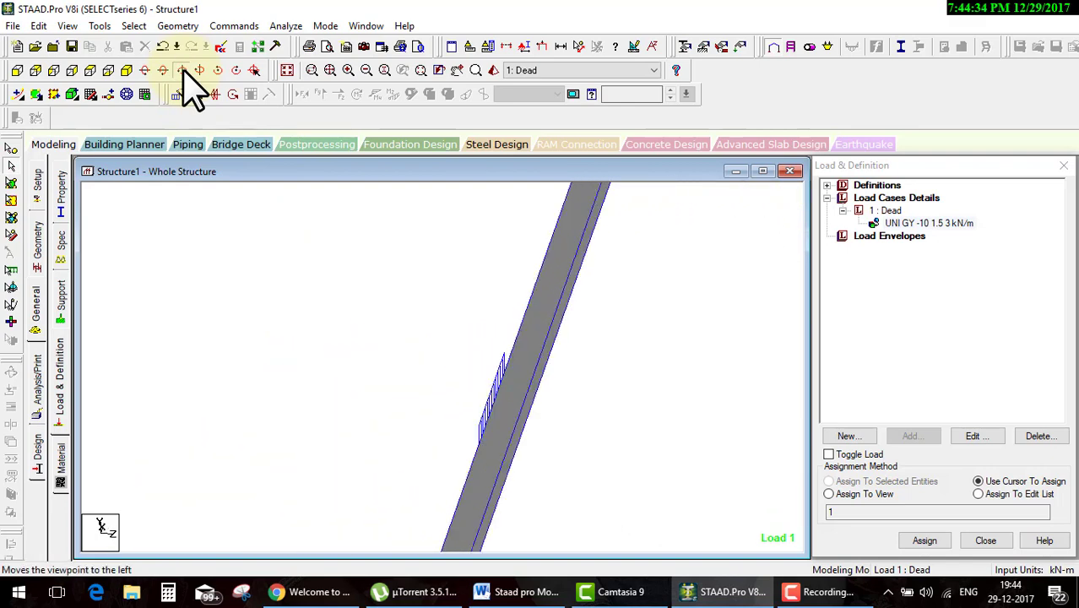
{"action": "left_click", "coordinate": [183, 67]}
{"action": "left_click", "coordinate": [183, 67]}
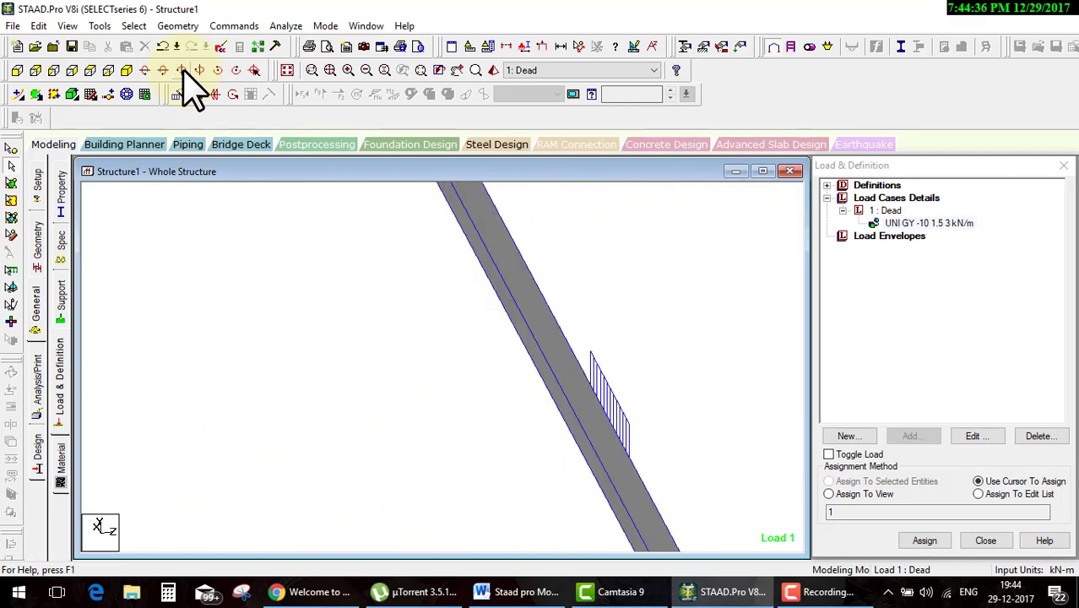
{"action": "left_click", "coordinate": [941, 235]}
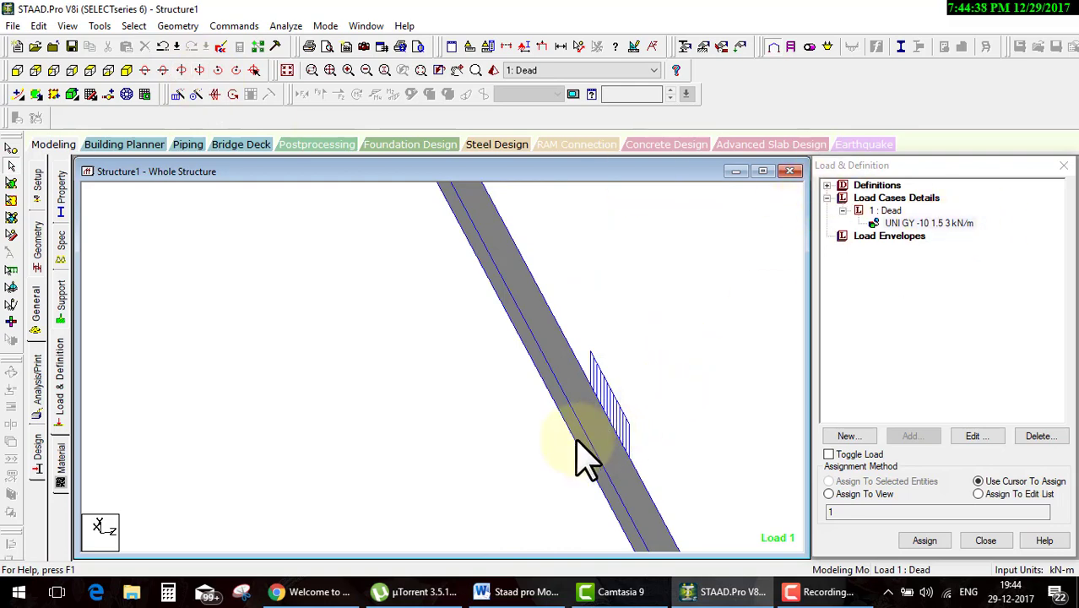
{"action": "double_click", "coordinate": [887, 223]}
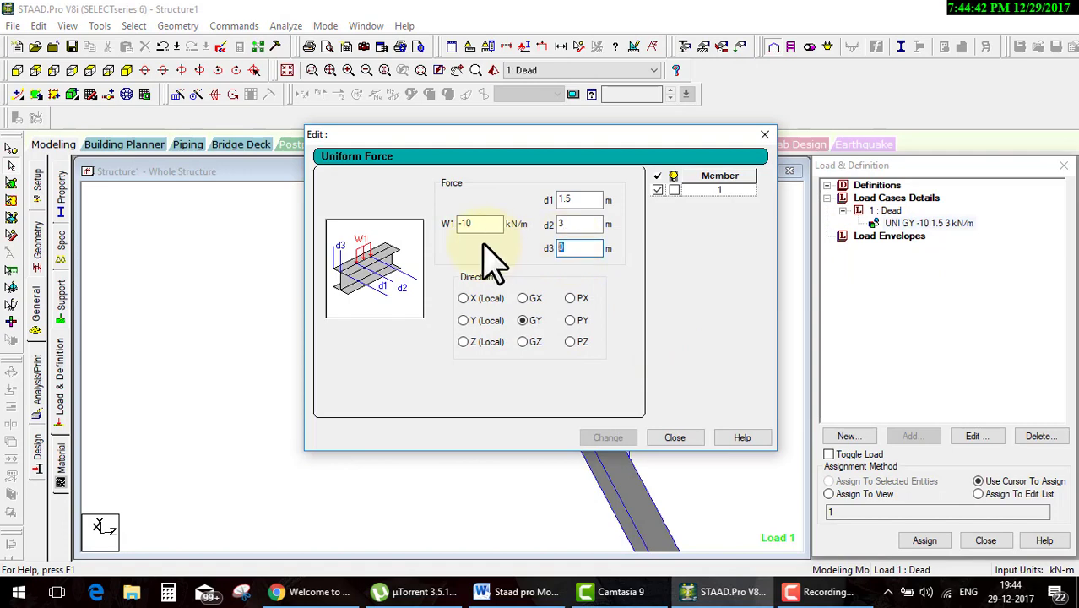
{"action": "left_click", "coordinate": [629, 436]}
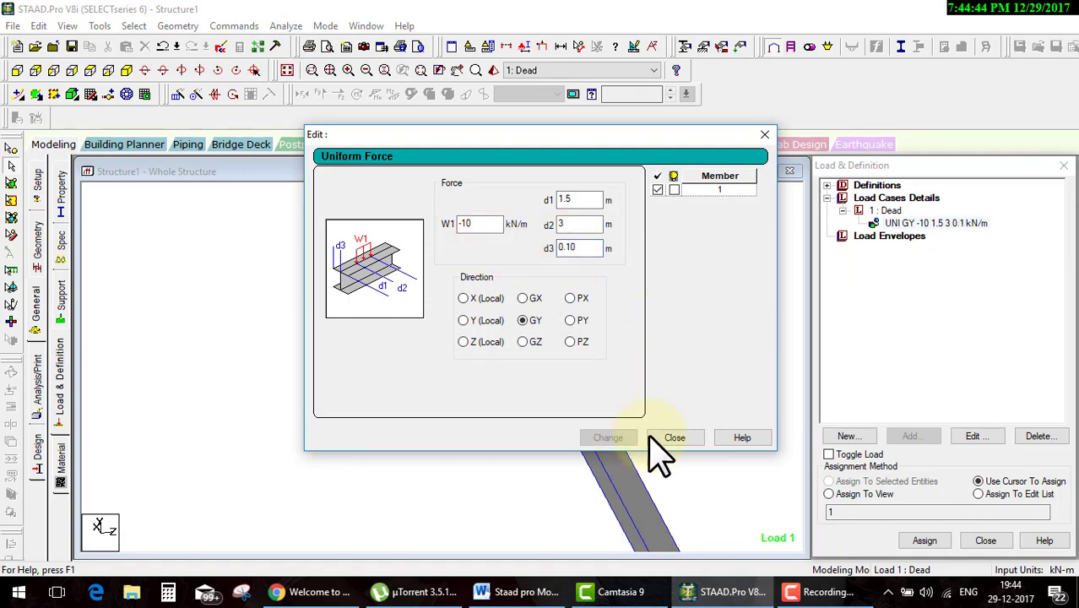
{"action": "left_click", "coordinate": [674, 435]}
- Rotate and pan the view to lay the beam flat with its load centred
{"action": "left_click", "coordinate": [884, 226]}
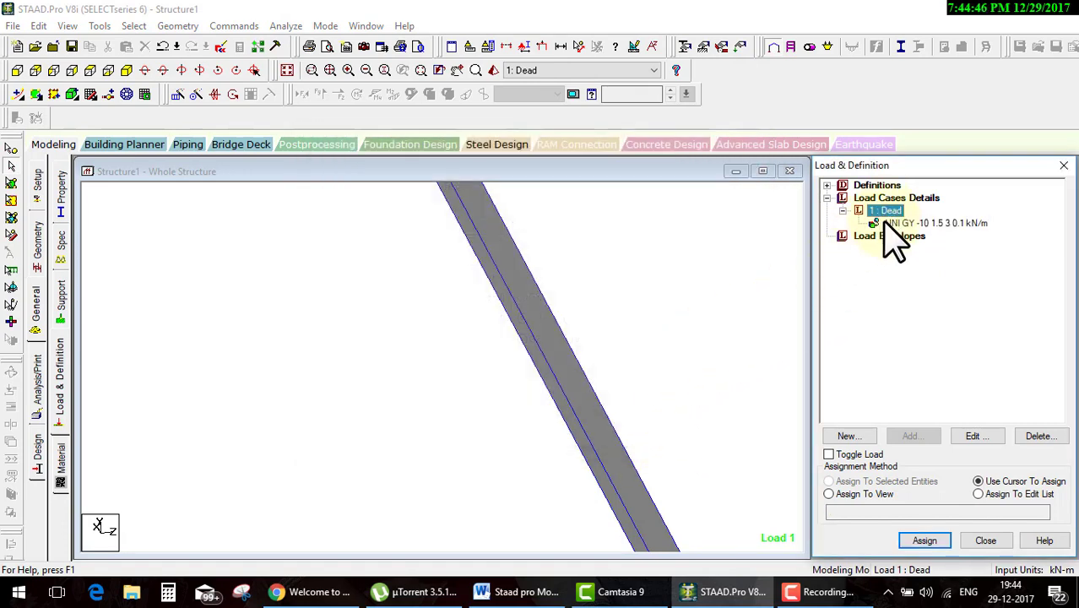
{"action": "scroll", "coordinate": [694, 330], "scroll_direction": "down", "scroll_amount": 2}
{"action": "scroll", "coordinate": [691, 331], "scroll_direction": "down", "scroll_amount": 2}
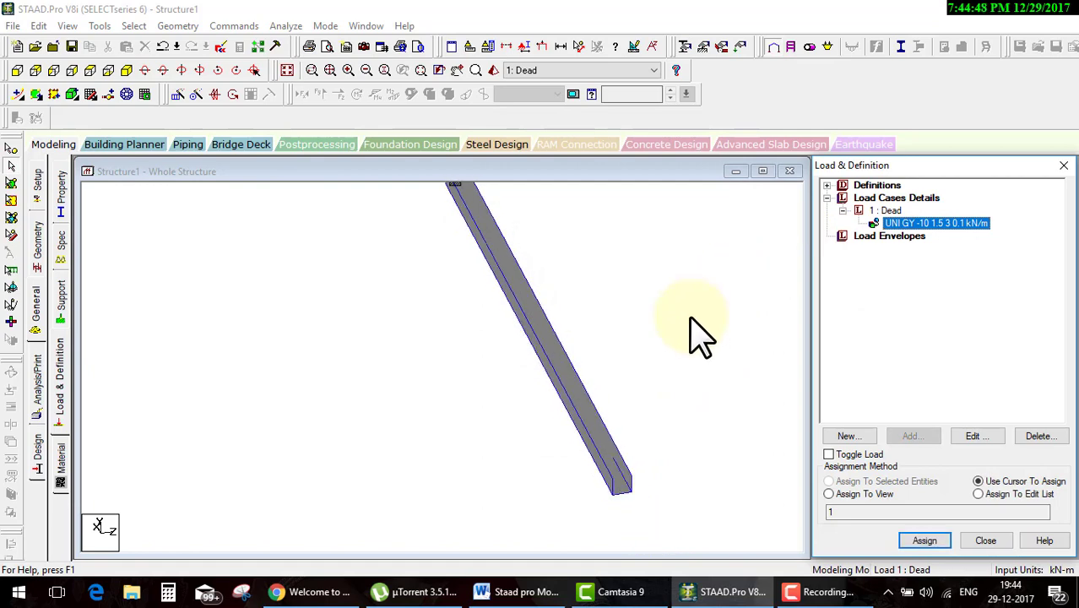
{"action": "scroll", "coordinate": [629, 350], "scroll_direction": "down", "scroll_amount": 1}
{"action": "left_click", "coordinate": [625, 341]}
{"action": "key", "text": "Down"}
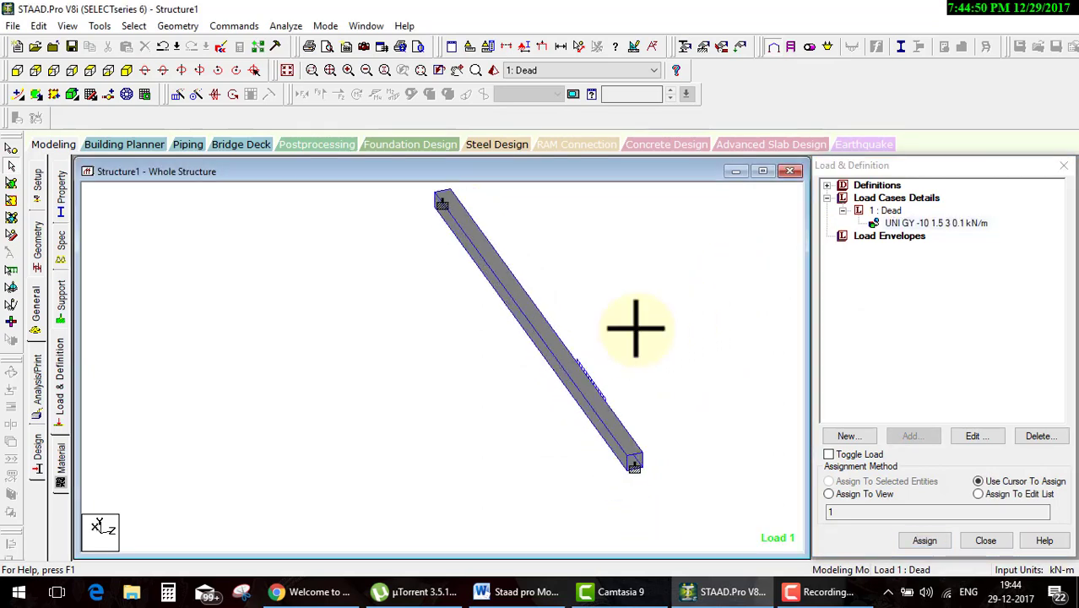
{"action": "key", "text": "Down"}
{"action": "middle_click_drag", "start_coordinate": [694, 393], "coordinate": [553, 444]}
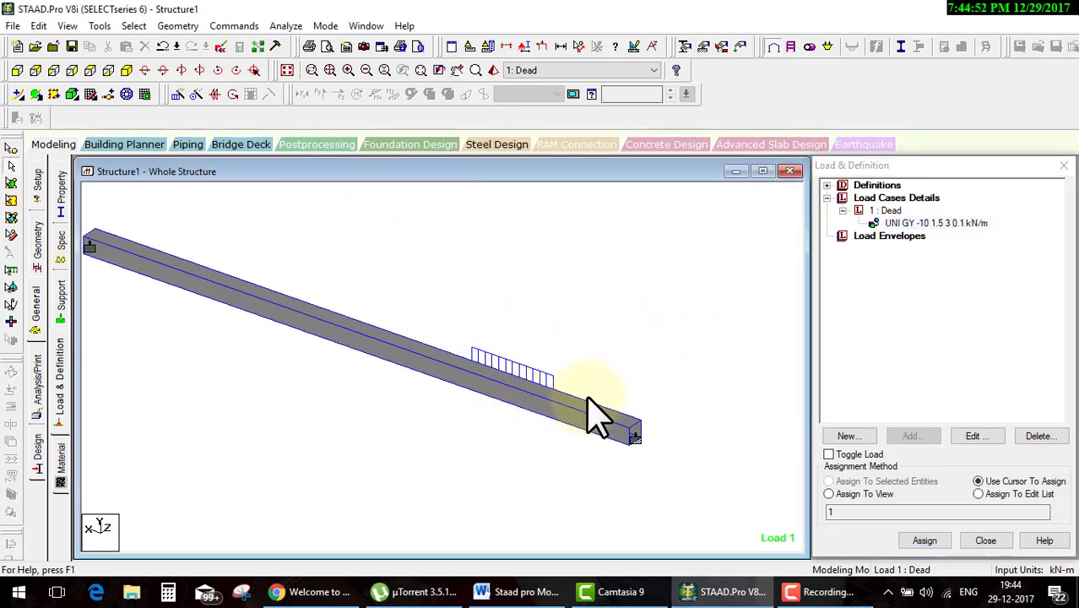
- Set 3D Sections back to None and switch to the front elevation view
{"action": "right_click", "coordinate": [637, 363]}
{"action": "left_click", "coordinate": [683, 253]}
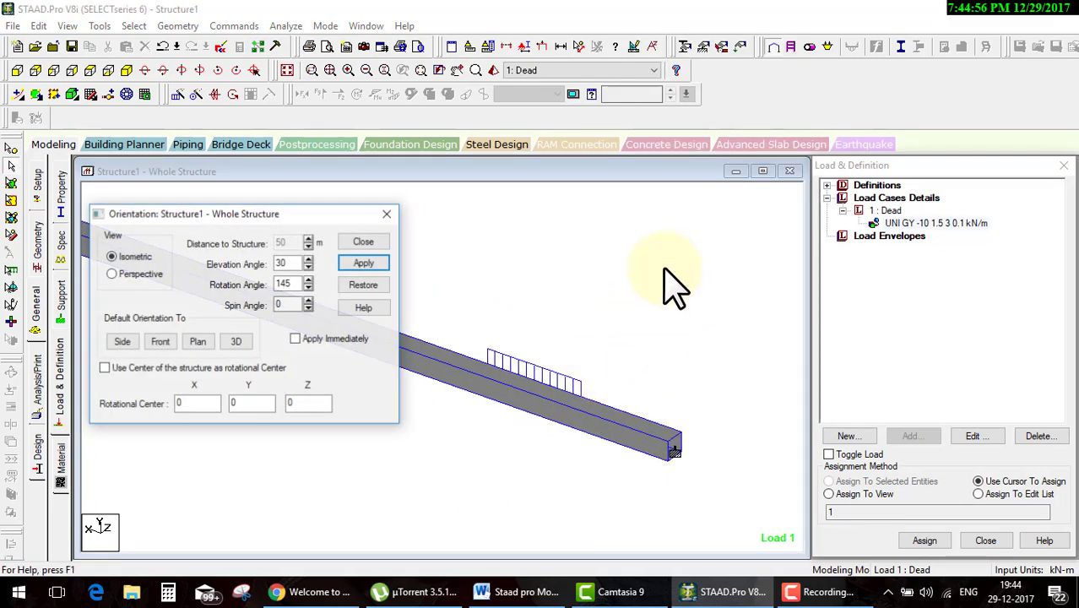
{"action": "left_click", "coordinate": [387, 216]}
{"action": "right_click", "coordinate": [574, 265]}
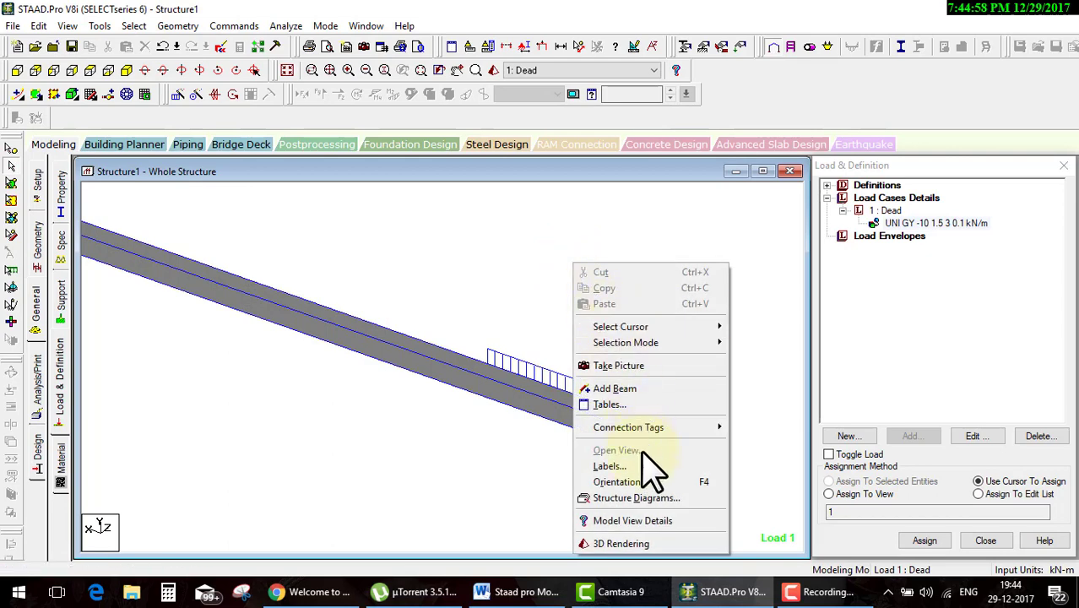
{"action": "left_click", "coordinate": [655, 500]}
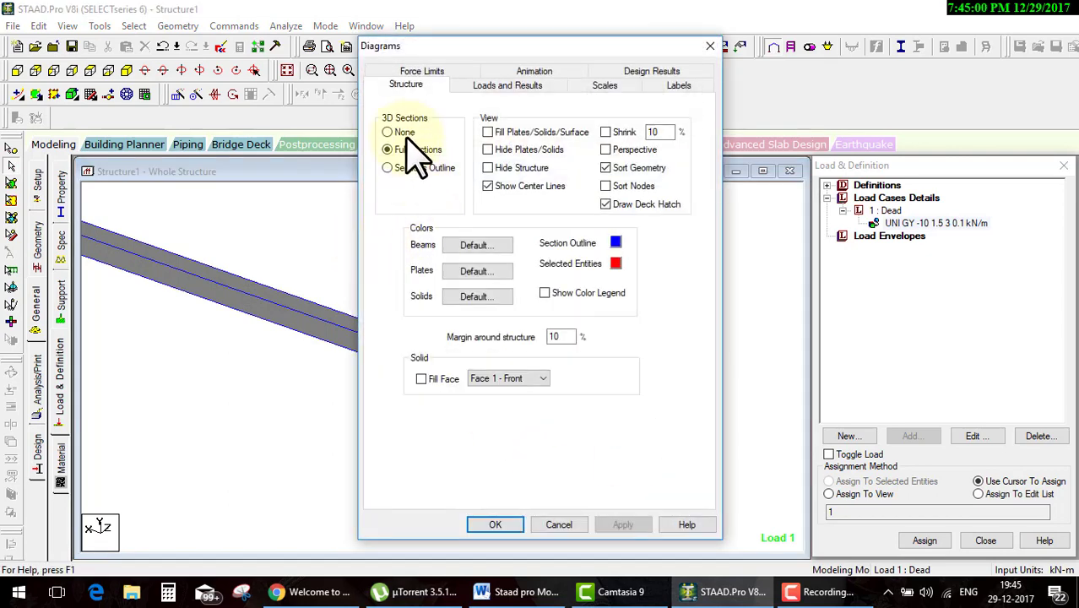
{"action": "left_click", "coordinate": [495, 524]}
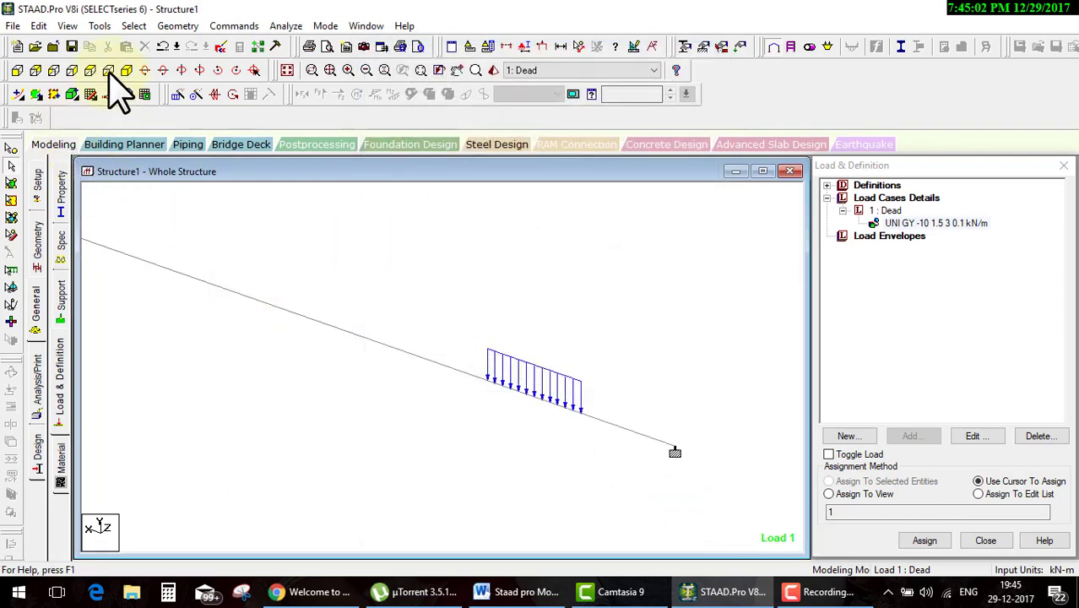
{"action": "left_click", "coordinate": [17, 70]}
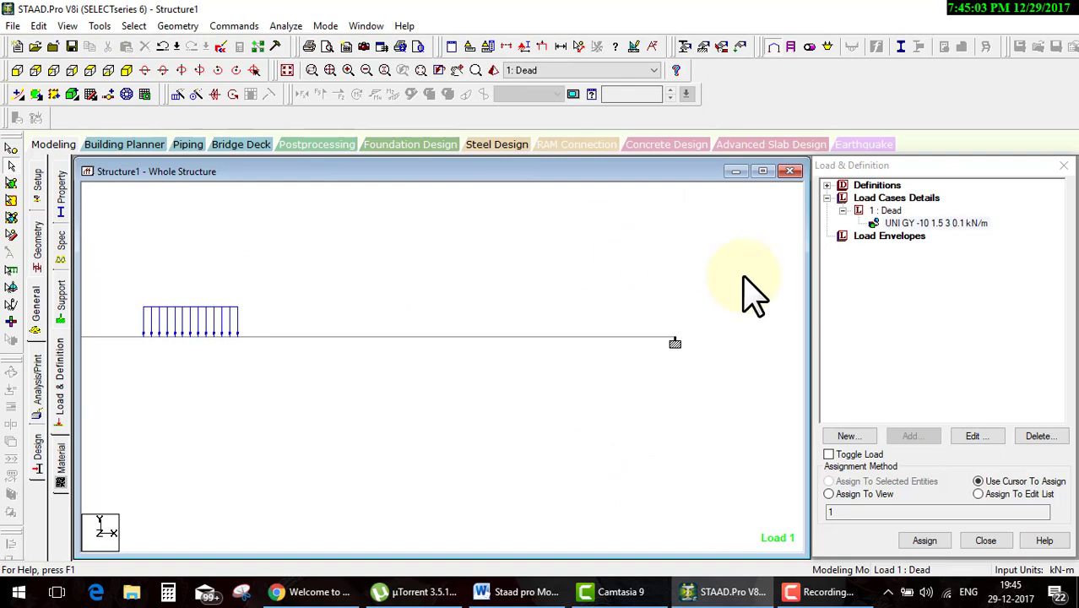
{"action": "left_click", "coordinate": [884, 210]}
- Start a new Member Load > Uniform Moment item for the Dead case
{"action": "left_click", "coordinate": [916, 436]}
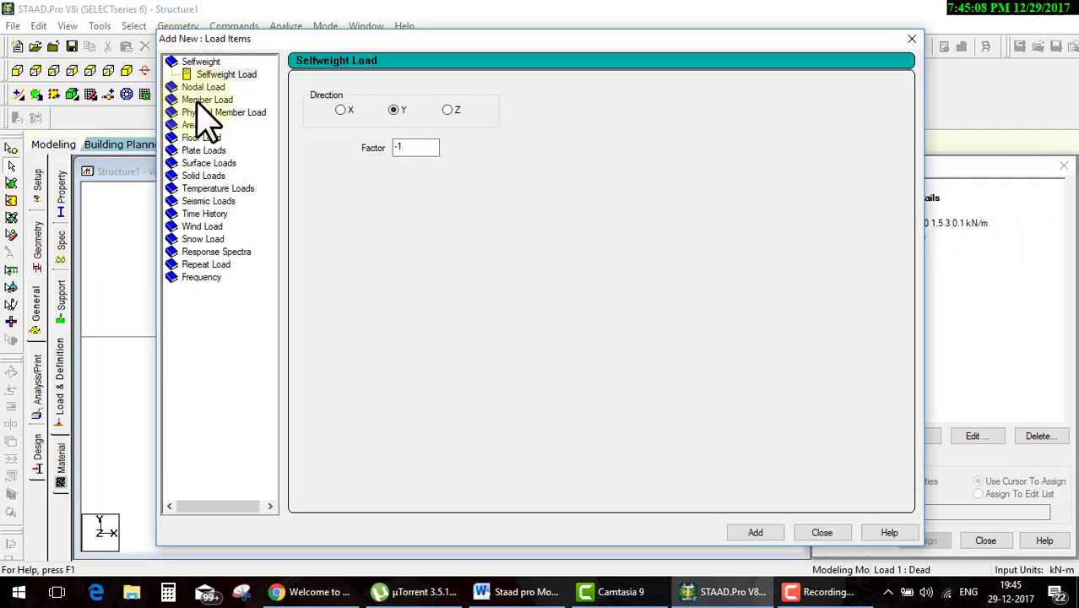
{"action": "left_click", "coordinate": [204, 99]}
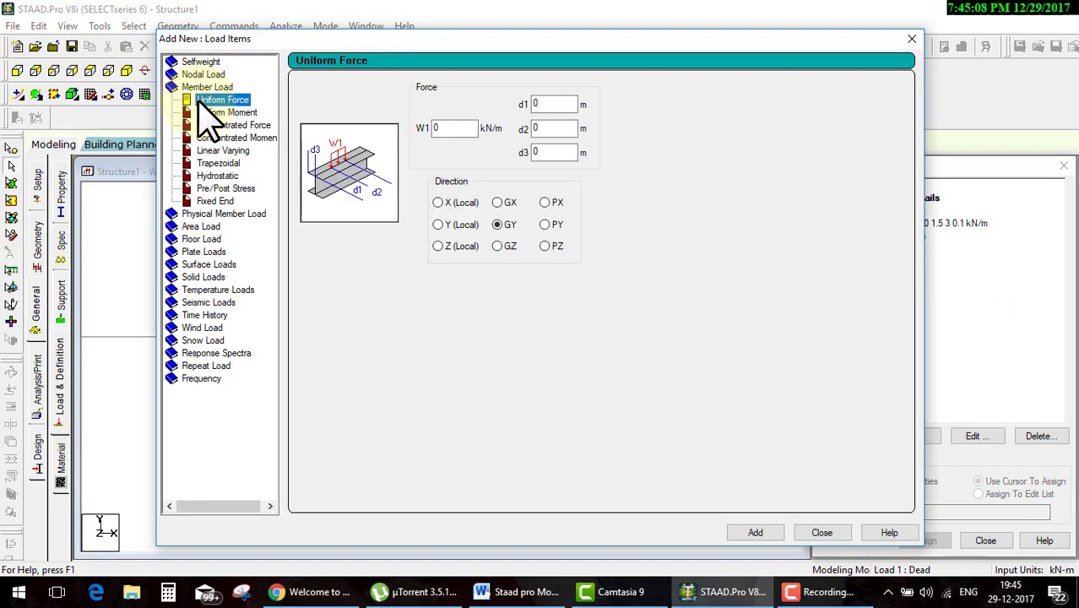
{"action": "left_click", "coordinate": [215, 114]}
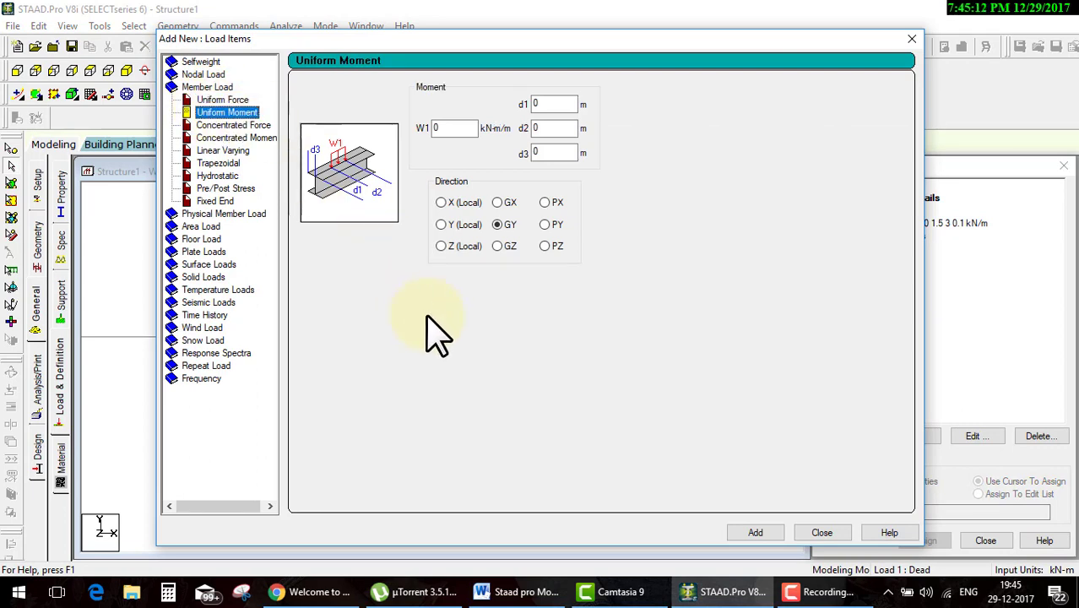
{"action": "key", "text": "ctrl+shift+d"}
{"action": "mouse_move", "coordinate": [414, 336]}
{"action": "left_mouse_down"}
{"action": "mouse_move", "coordinate": [420, 393]}
{"action": "mouse_move", "coordinate": [806, 364]}
{"action": "mouse_move", "coordinate": [811, 445]}
{"action": "left_mouse_up"}
{"action": "mouse_move", "coordinate": [440, 374]}
{"action": "left_mouse_down"}
{"action": "mouse_move", "coordinate": [479, 385]}
{"action": "mouse_move", "coordinate": [452, 427]}
{"action": "left_mouse_up"}
{"action": "mouse_move", "coordinate": [498, 363]}
{"action": "left_mouse_down"}
{"action": "mouse_move", "coordinate": [517, 397]}
{"action": "mouse_move", "coordinate": [498, 441]}
{"action": "left_mouse_up"}
{"action": "left_click_drag", "start_coordinate": [551, 368], "coordinate": [558, 416]}
{"action": "left_click_drag", "start_coordinate": [642, 366], "coordinate": [650, 426]}
{"action": "left_click_drag", "start_coordinate": [705, 366], "coordinate": [695, 431]}
{"action": "left_click_drag", "start_coordinate": [754, 370], "coordinate": [757, 378]}
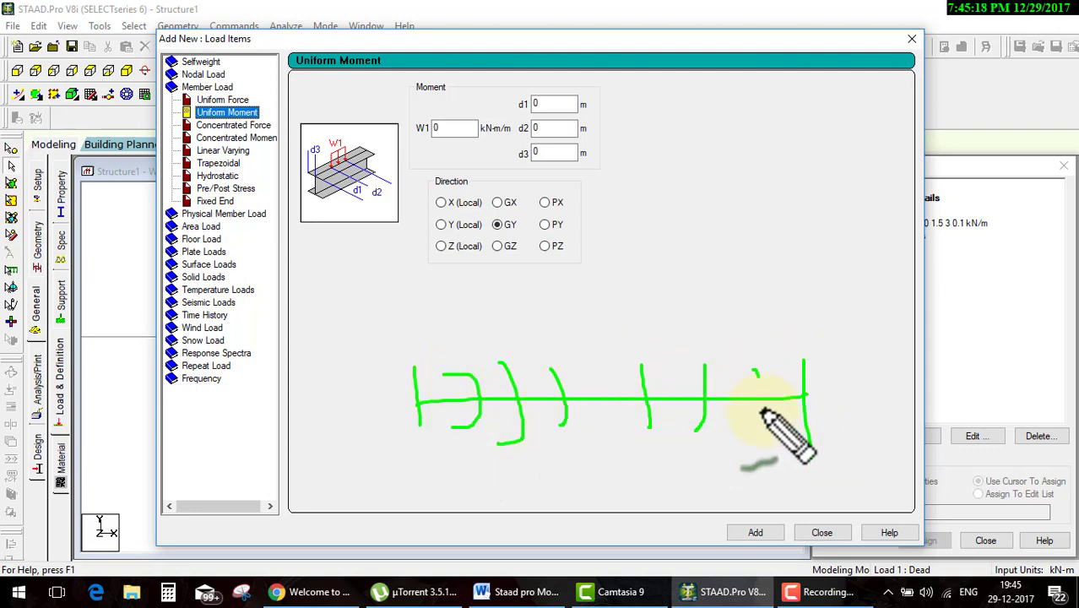
{"action": "key", "text": "ctrl+shift+d"}
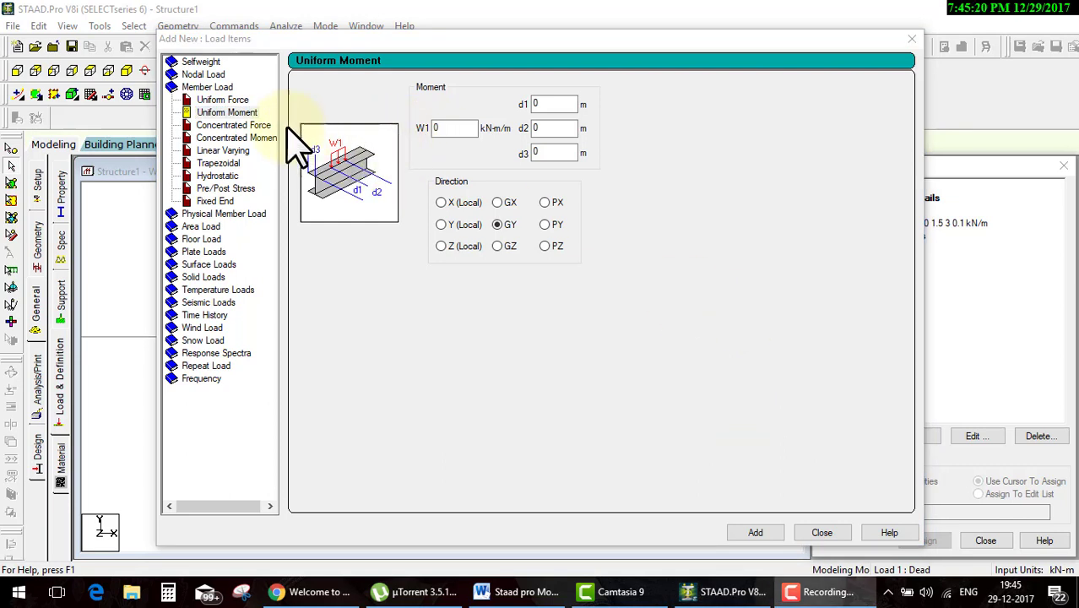
- Enter W1 = 3 kN-m/m in GY and add the uniform moment to Dead
{"action": "left_click", "coordinate": [460, 127]}
{"action": "type", "text": "3"}
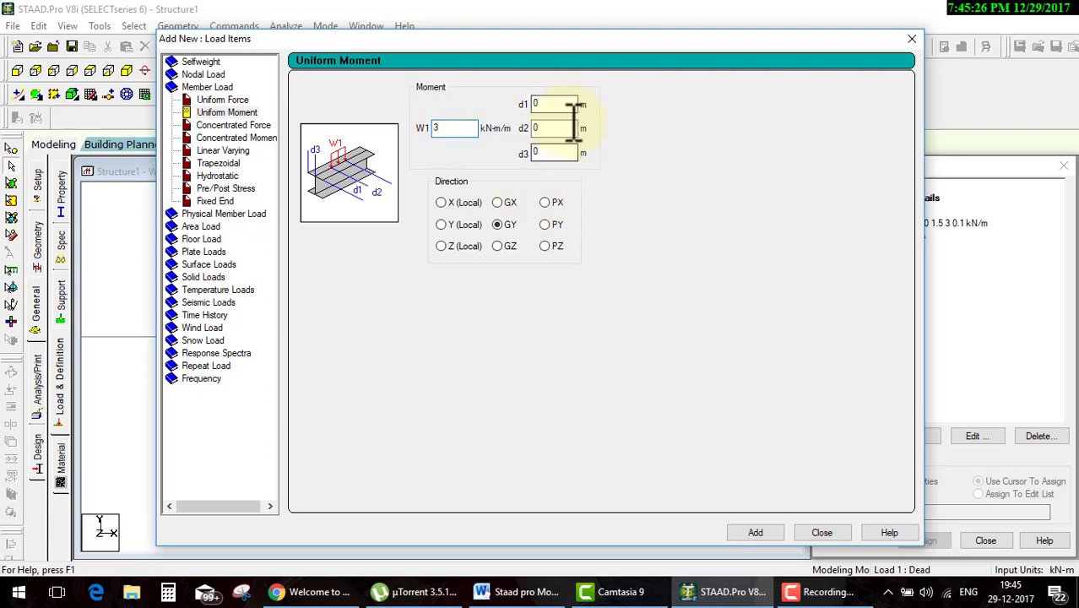
{"action": "left_click", "coordinate": [778, 532]}
{"action": "left_click", "coordinate": [822, 532]}
{"action": "left_click", "coordinate": [924, 235]}
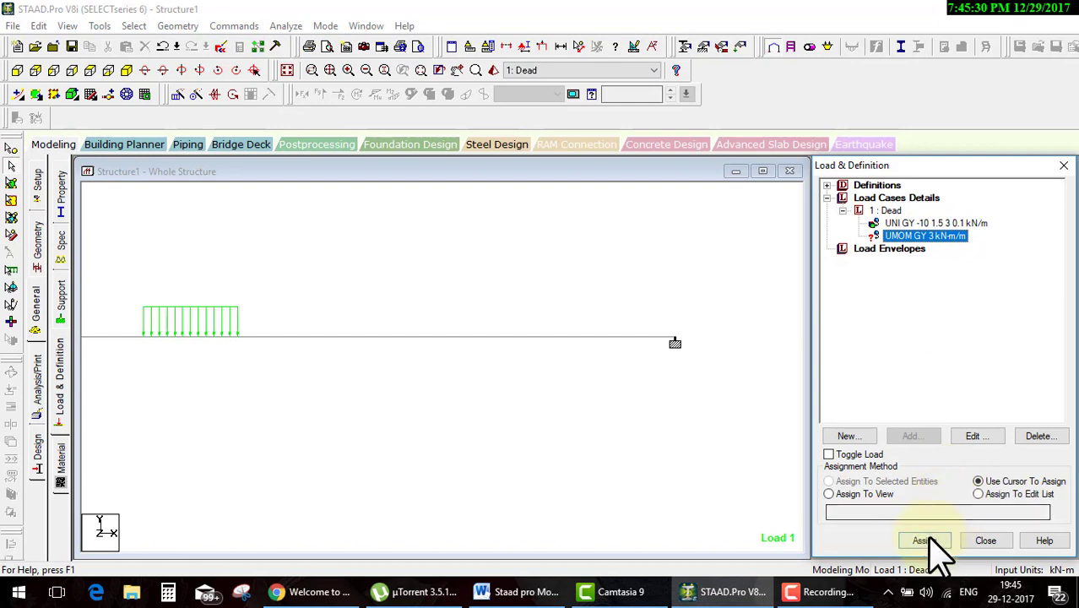
{"action": "left_click", "coordinate": [927, 540]}
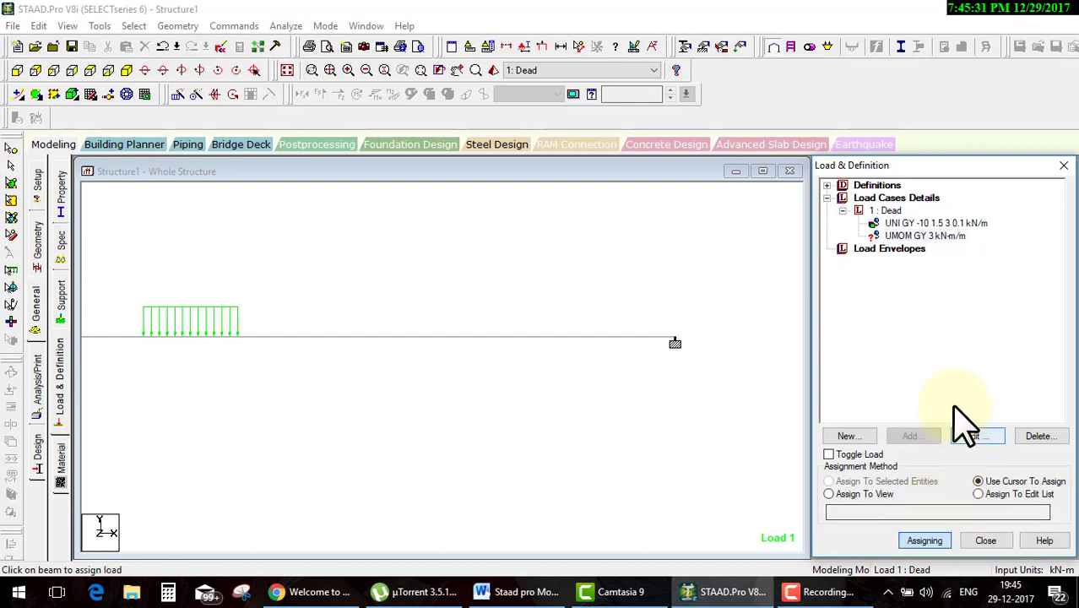
- Assign the uniform moment to beam 1 and change its direction to GZ
{"action": "left_click", "coordinate": [578, 338]}
{"action": "key", "text": "Escape"}
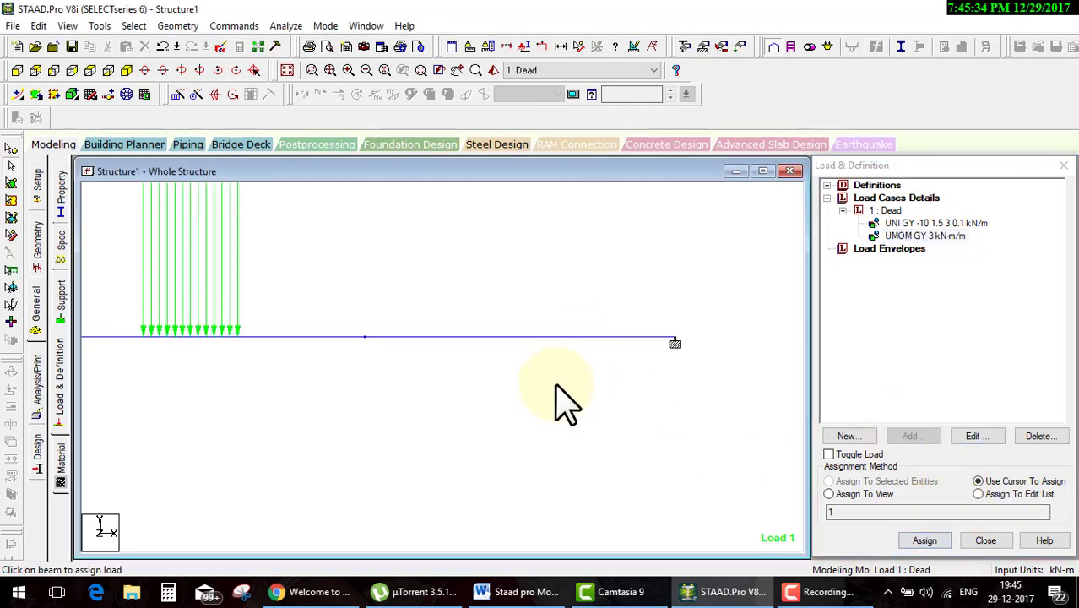
{"action": "double_click", "coordinate": [908, 236]}
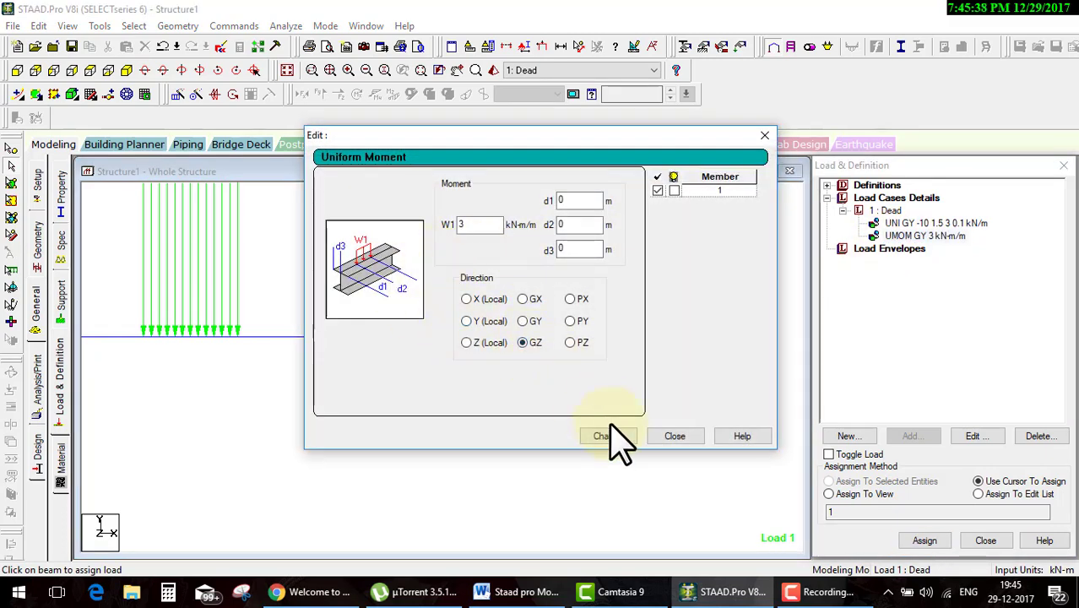
{"action": "left_click", "coordinate": [608, 436]}
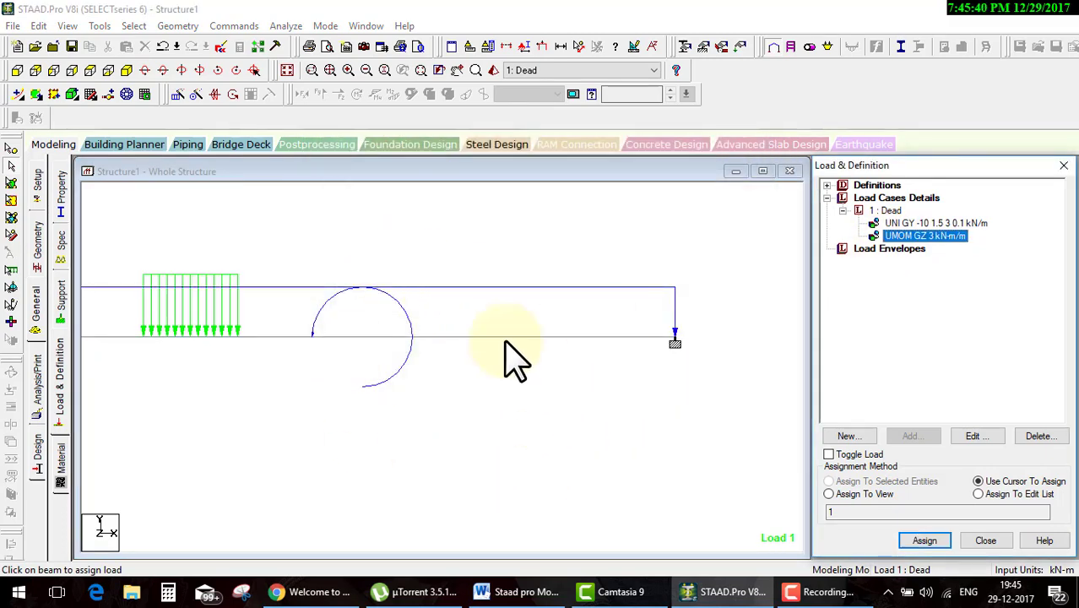
{"action": "left_click", "coordinate": [397, 405]}
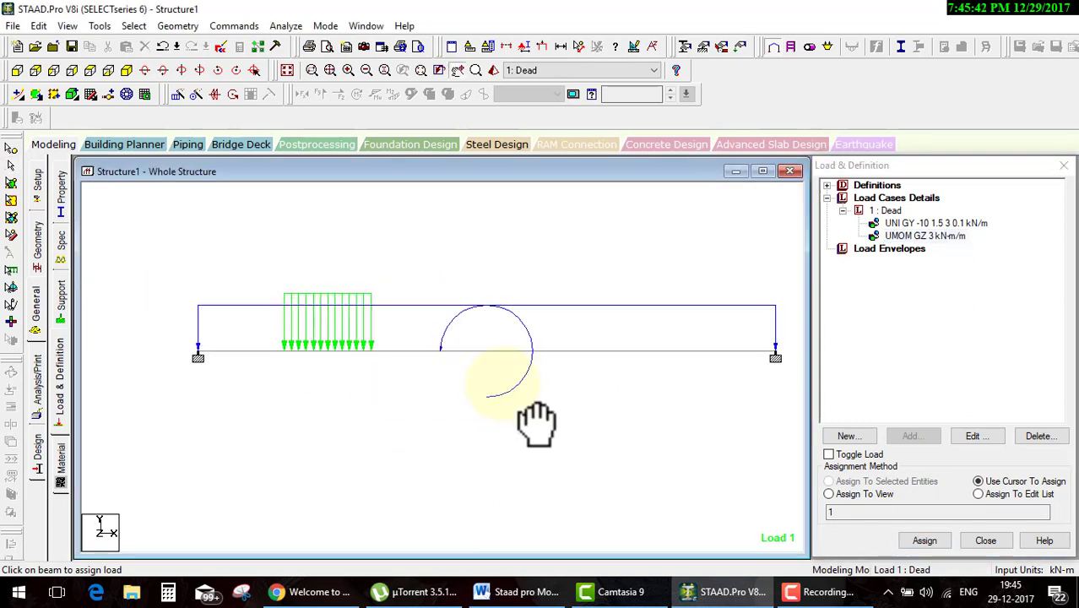
{"action": "mouse_move", "coordinate": [91, 346]}
{"action": "left_mouse_down"}
{"action": "mouse_move", "coordinate": [92, 301]}
{"action": "mouse_move", "coordinate": [266, 290]}
{"action": "mouse_move", "coordinate": [631, 296]}
{"action": "mouse_move", "coordinate": [671, 342]}
{"action": "left_mouse_up"}
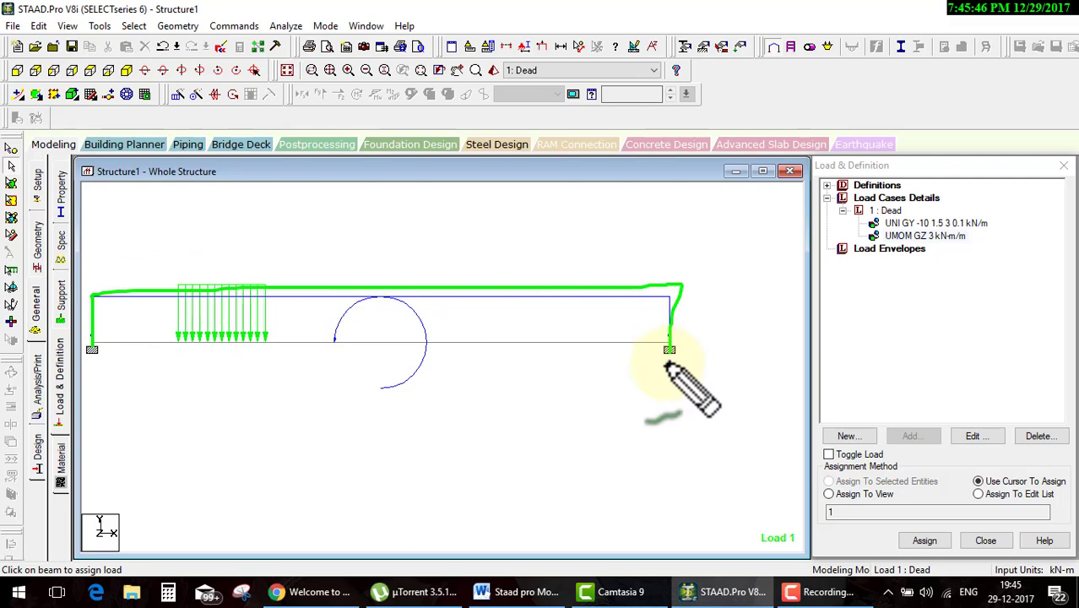
- Set the uniform moment's start distance d1 to 1 m
{"action": "double_click", "coordinate": [895, 235]}
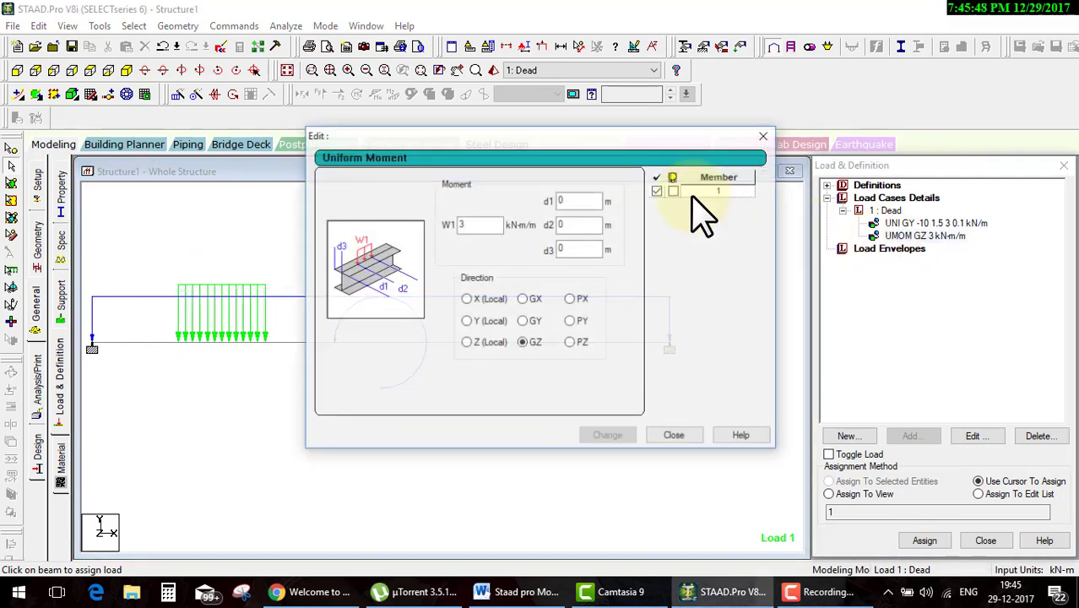
{"action": "left_click_drag", "start_coordinate": [611, 140], "coordinate": [826, 133]}
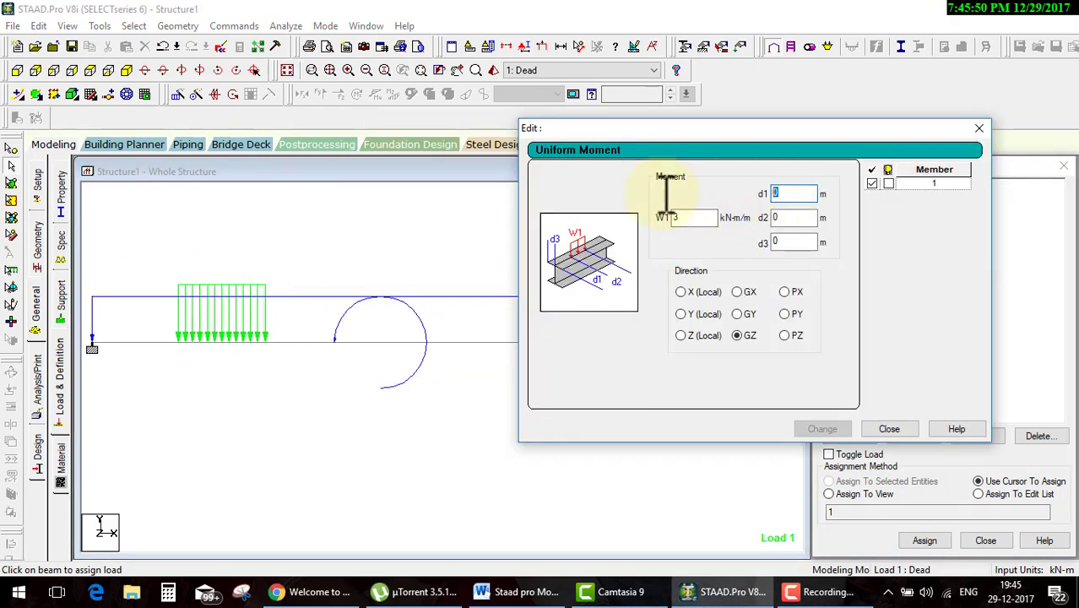
{"action": "type", "text": "1"}
{"action": "left_click", "coordinate": [823, 429]}
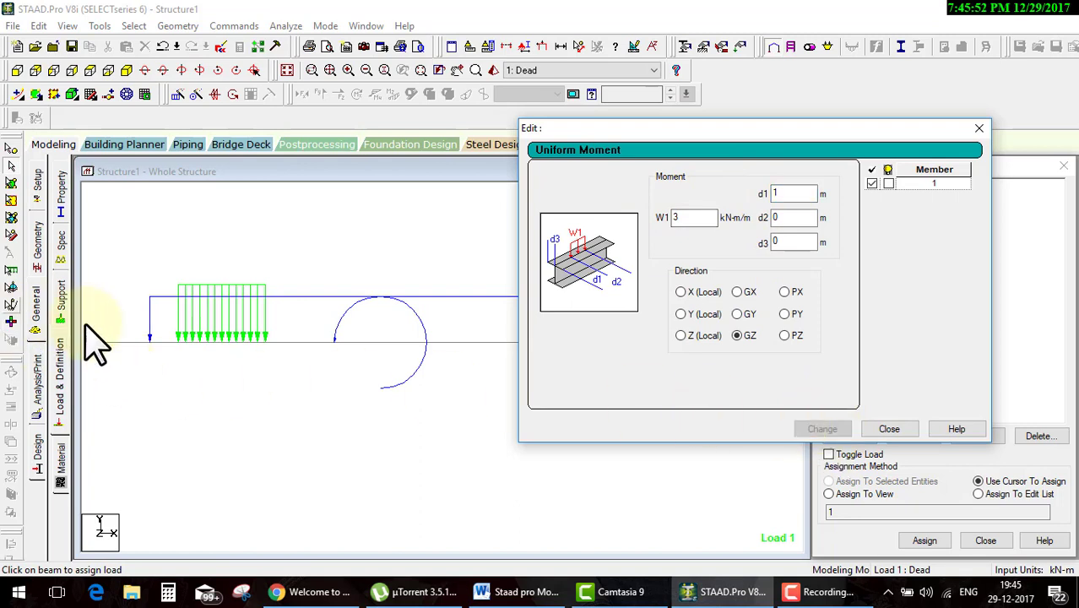
{"action": "left_click_drag", "start_coordinate": [94, 363], "coordinate": [221, 336]}
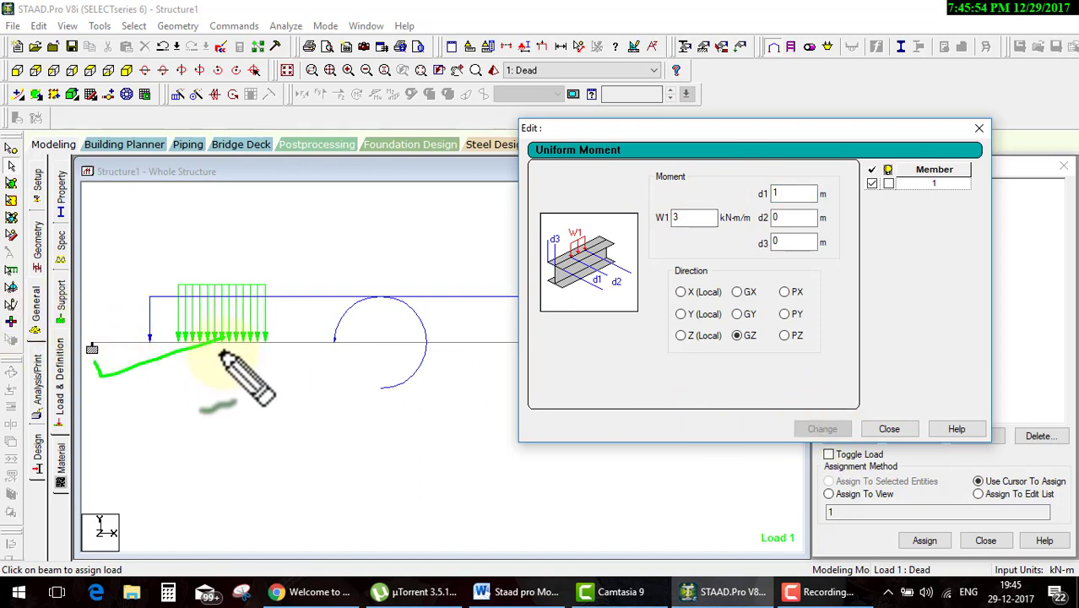
{"action": "key", "text": "ctrl+shift+d"}
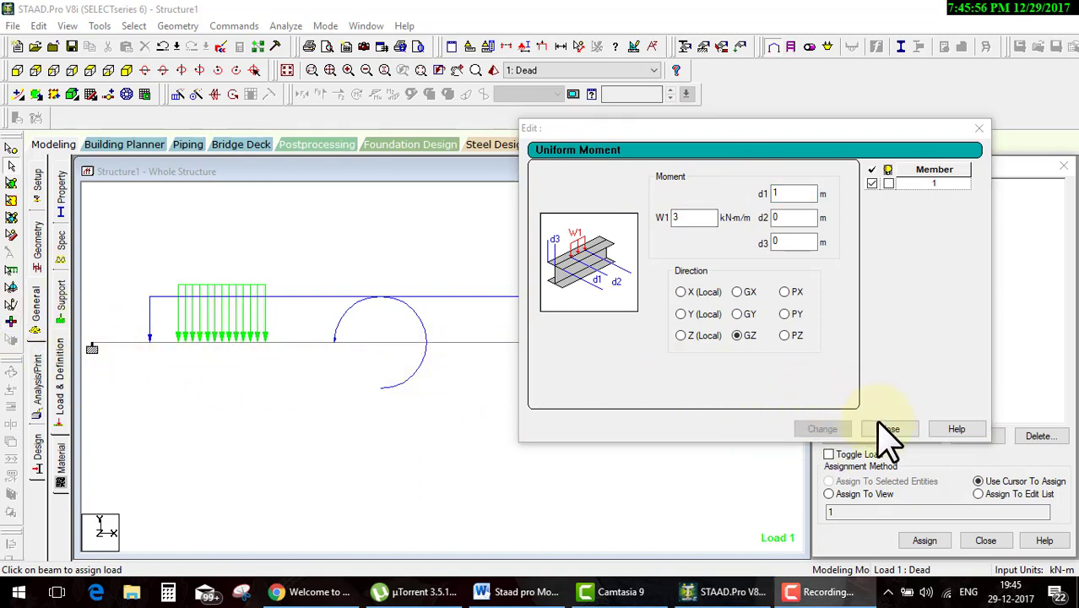
- Add a CON GY -20 kN concentrated force to load case Dead
{"action": "left_click", "coordinate": [889, 429]}
{"action": "left_click", "coordinate": [887, 210]}
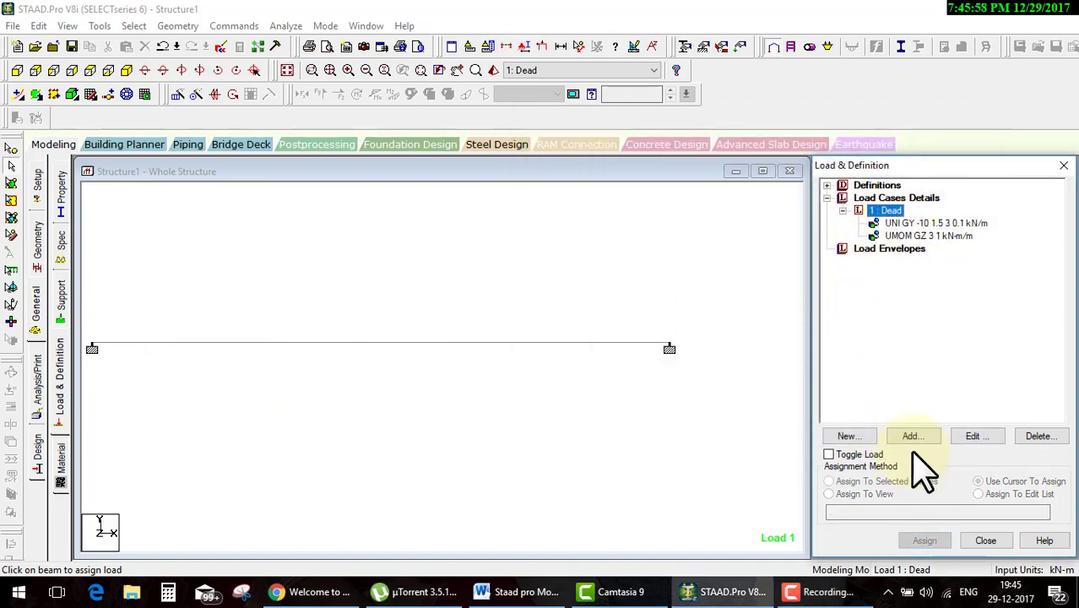
{"action": "left_click", "coordinate": [910, 435]}
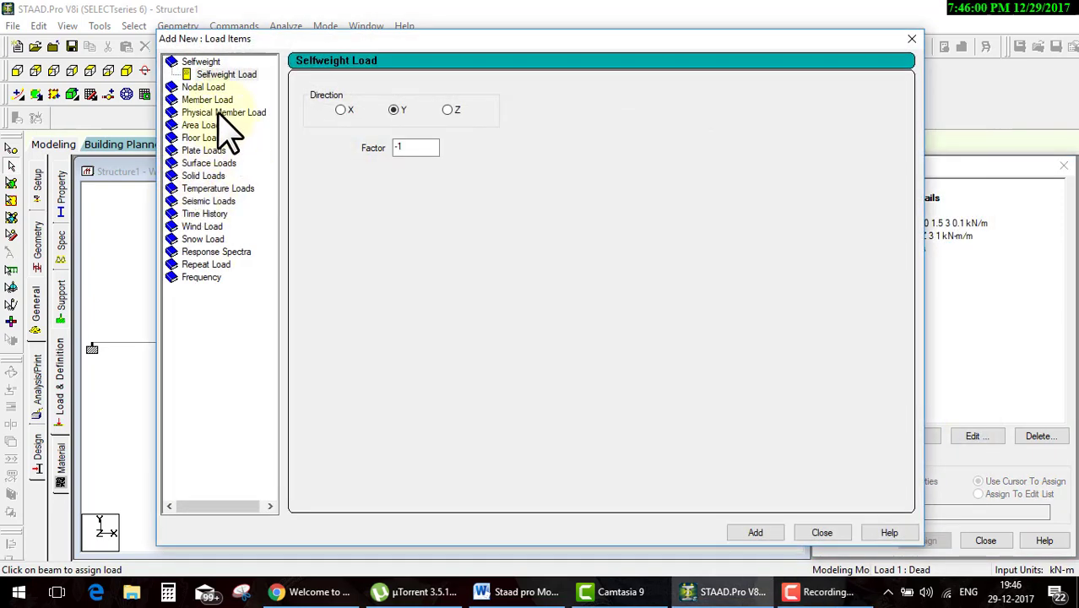
{"action": "left_click", "coordinate": [207, 100]}
{"action": "left_click", "coordinate": [230, 125]}
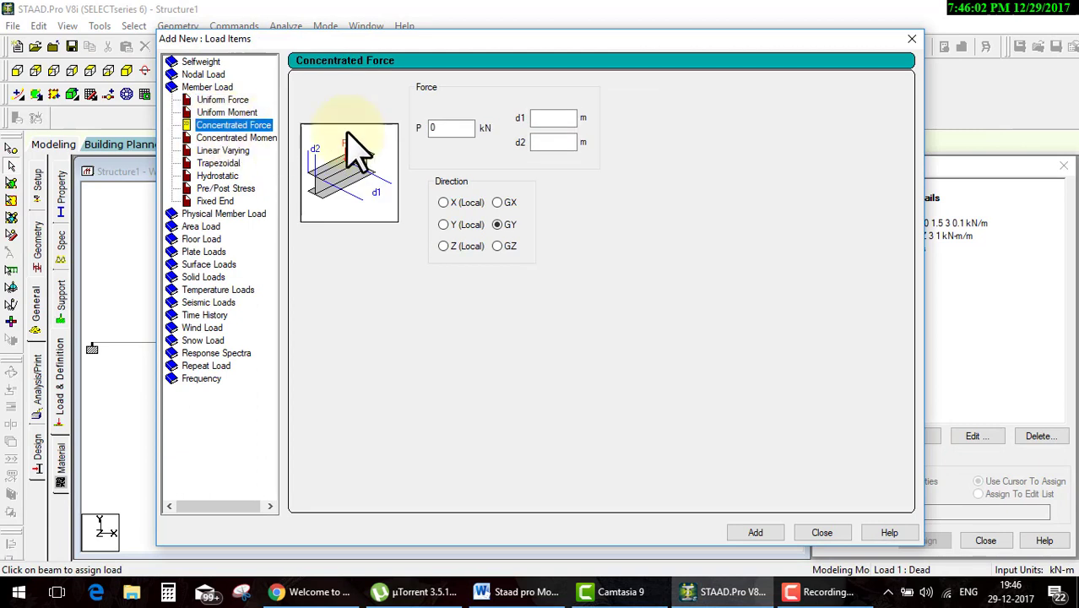
{"action": "double_click", "coordinate": [462, 129]}
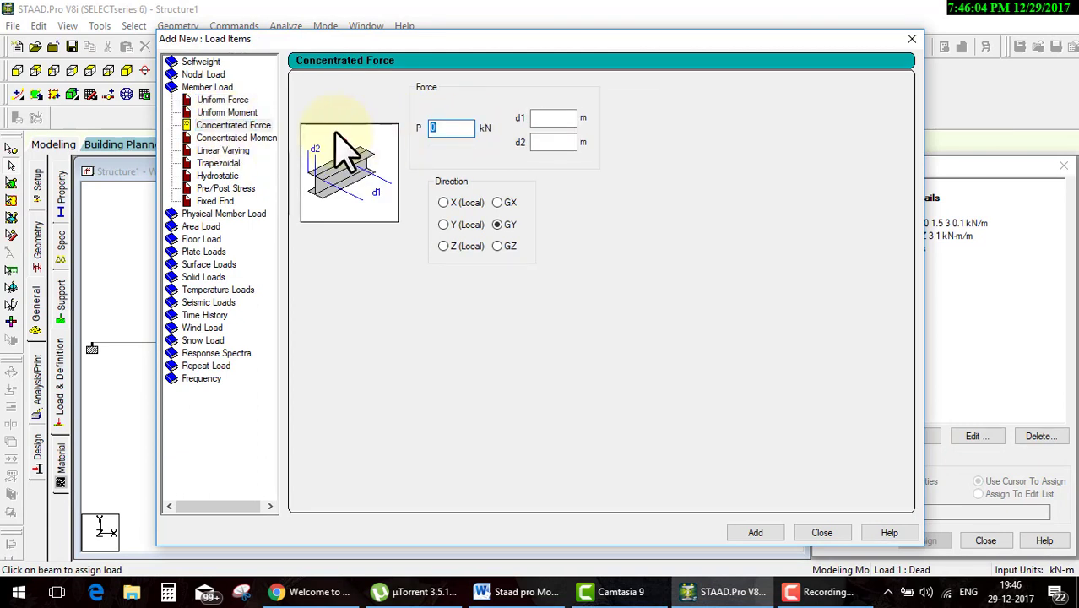
{"action": "type", "text": "-20"}
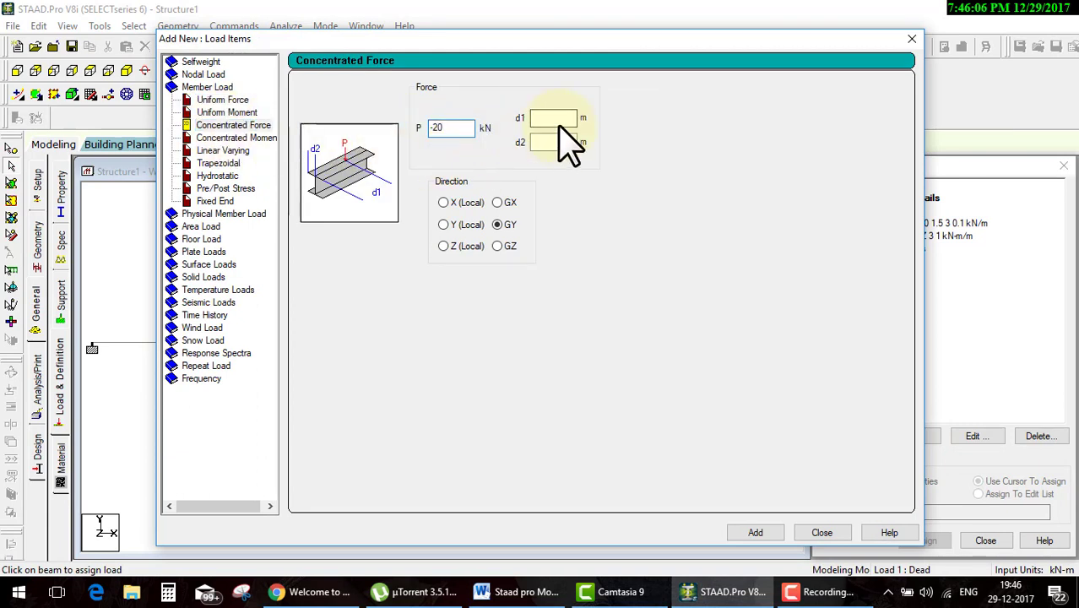
{"action": "left_click", "coordinate": [760, 534]}
{"action": "left_click", "coordinate": [810, 534]}
{"action": "left_click", "coordinate": [919, 248]}
- Assign the -20 kN force to the beam and set point-force display scale to 15
{"action": "left_click", "coordinate": [924, 540]}
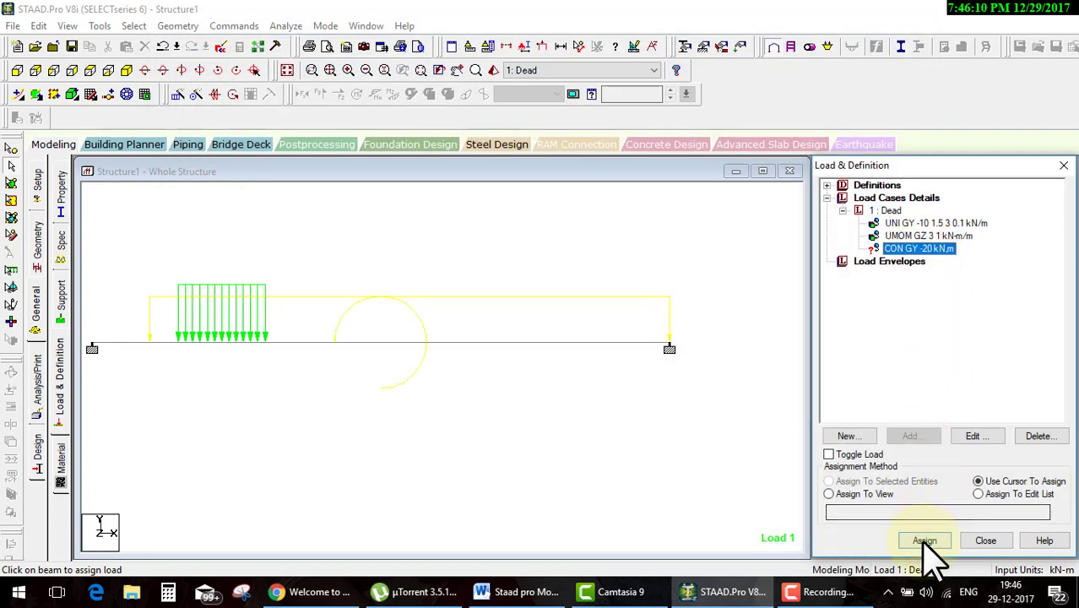
{"action": "left_click", "coordinate": [474, 372]}
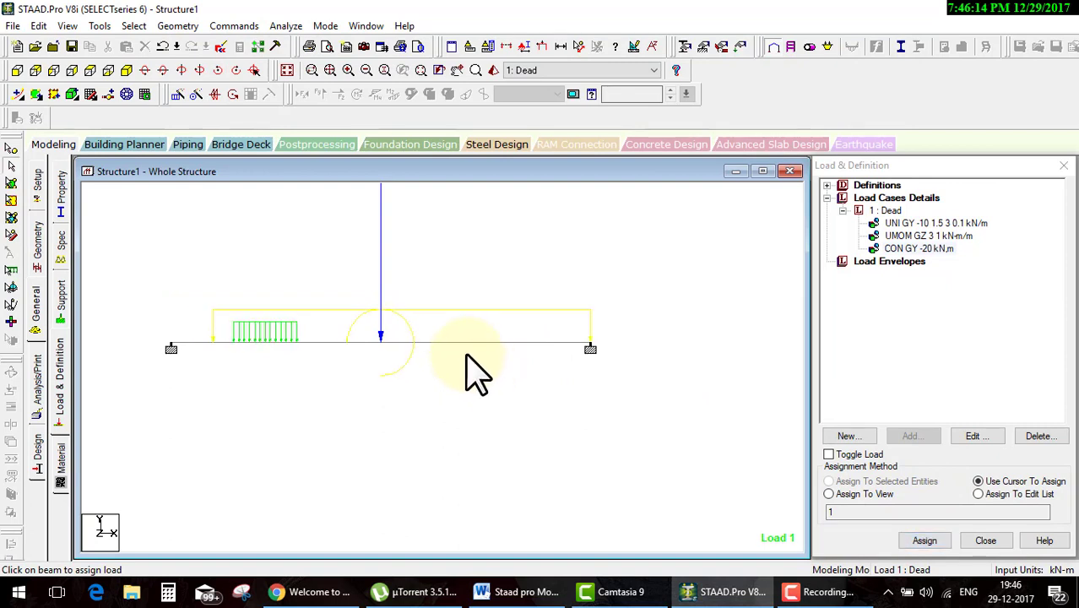
{"action": "left_click", "coordinate": [525, 47]}
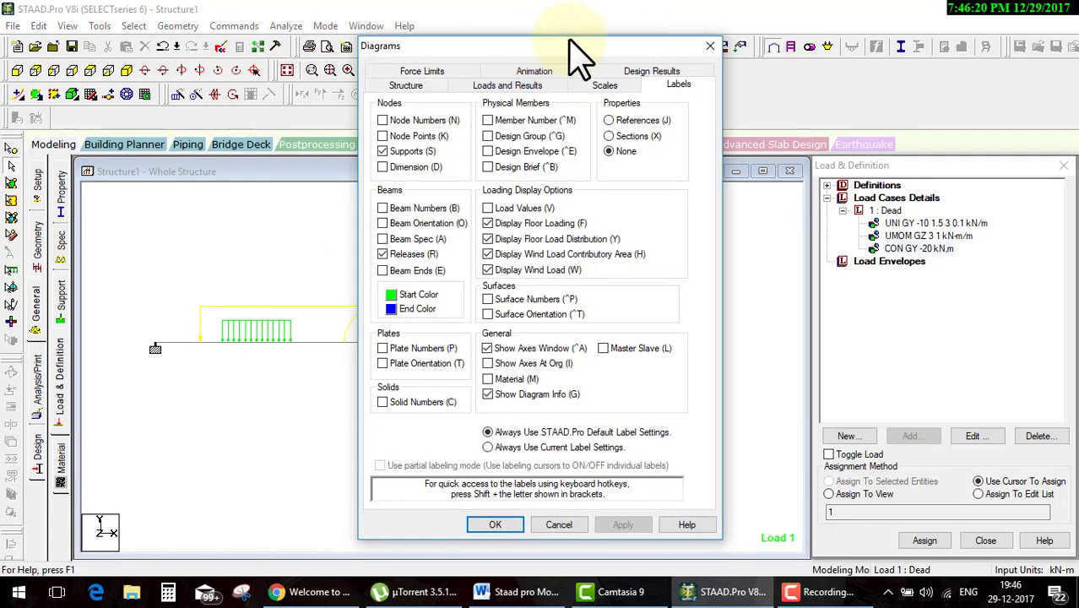
{"action": "left_click", "coordinate": [743, 76]}
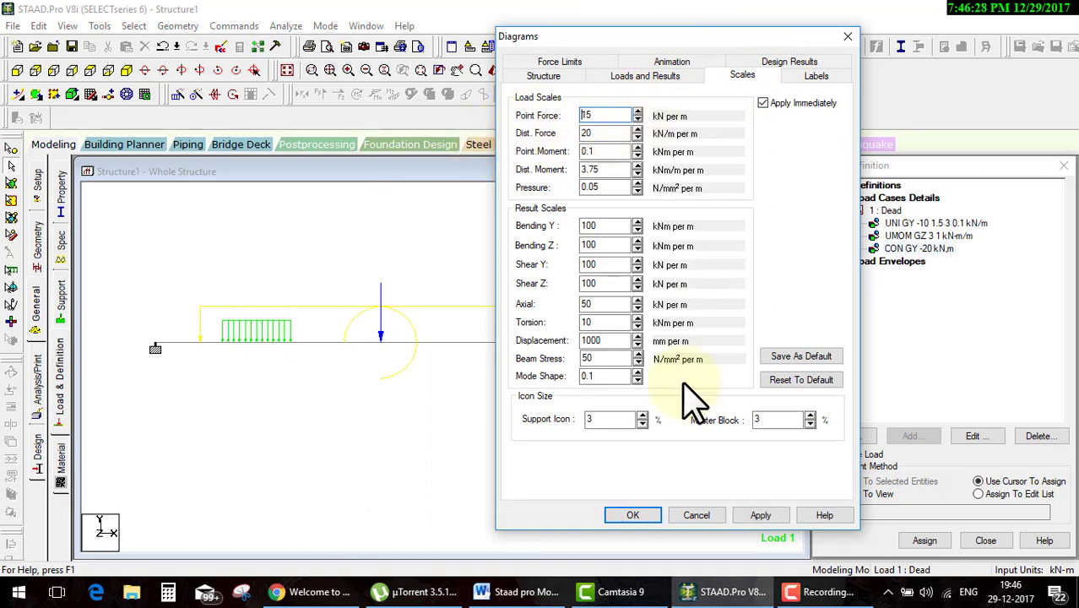
{"action": "left_click", "coordinate": [632, 515]}
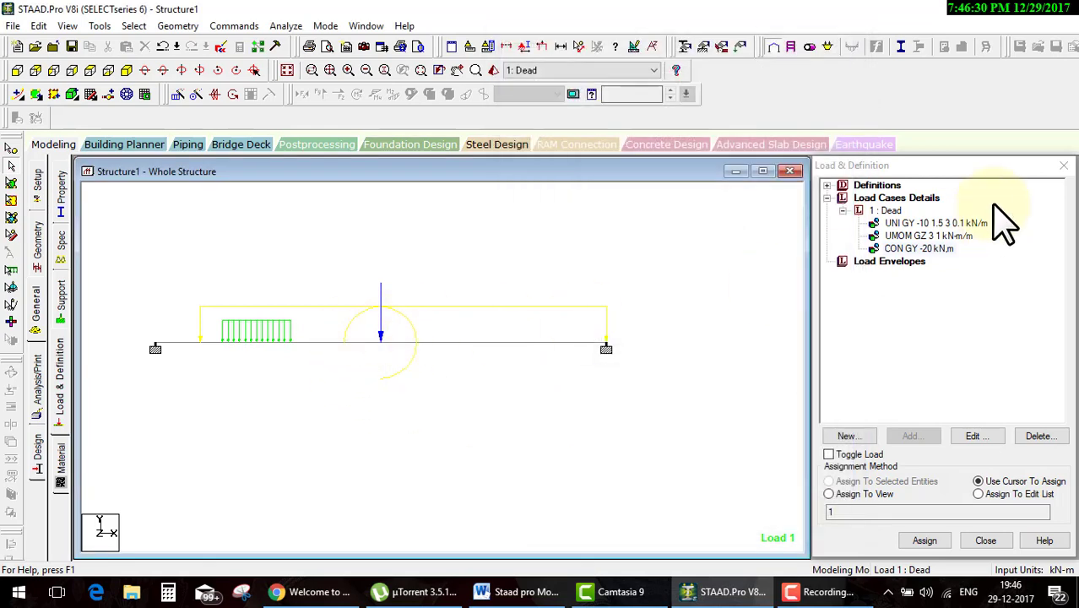
- Set the CON GY -20 force's d1 to 2 m along the beam
{"action": "double_click", "coordinate": [921, 248]}
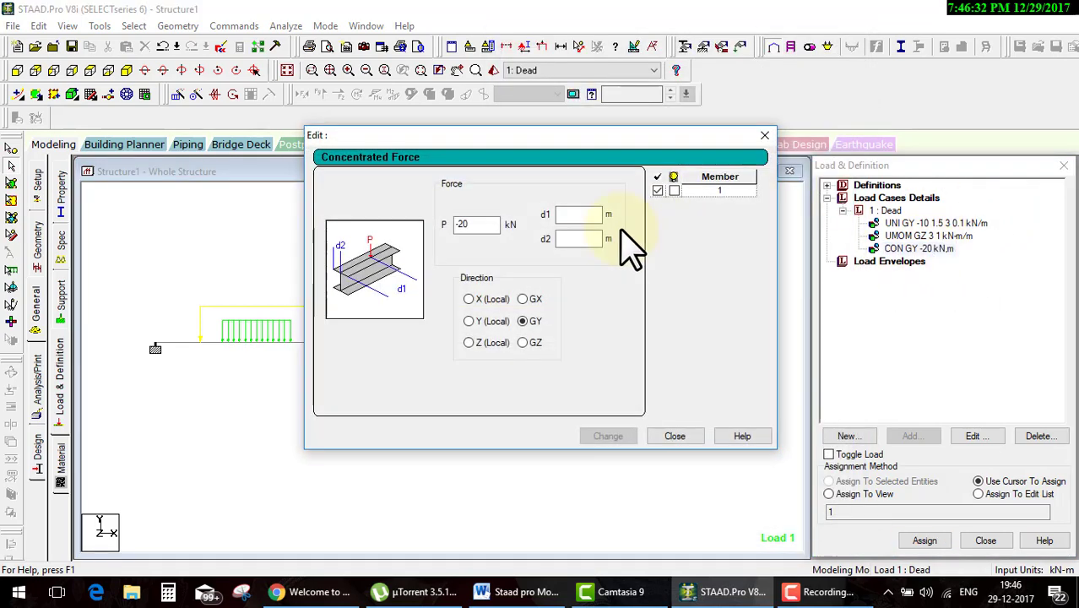
{"action": "left_click_drag", "start_coordinate": [580, 145], "coordinate": [785, 118]}
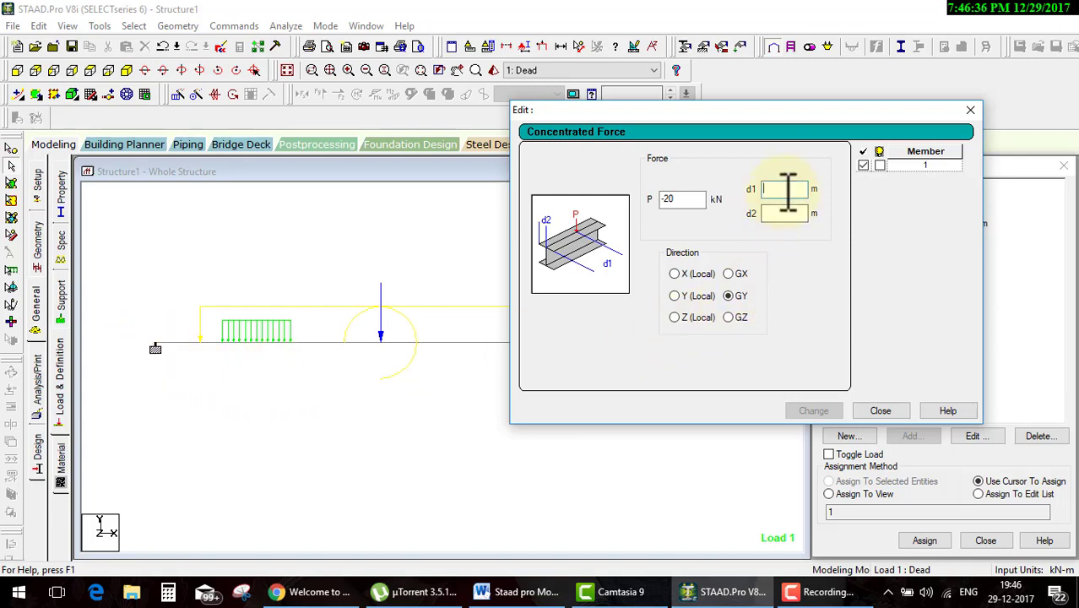
{"action": "type", "text": "2"}
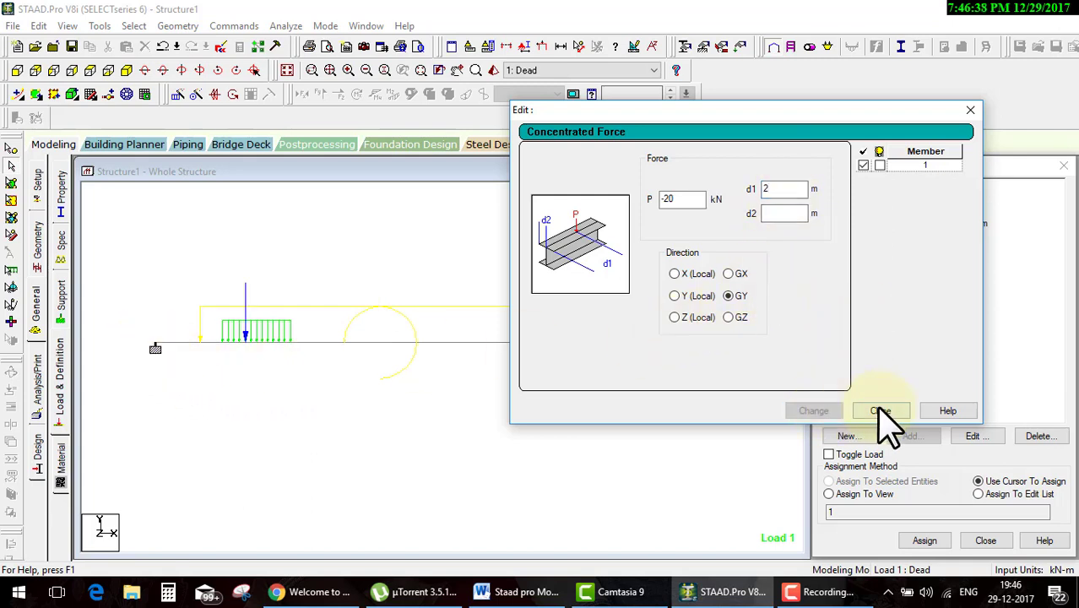
{"action": "left_click", "coordinate": [879, 411]}
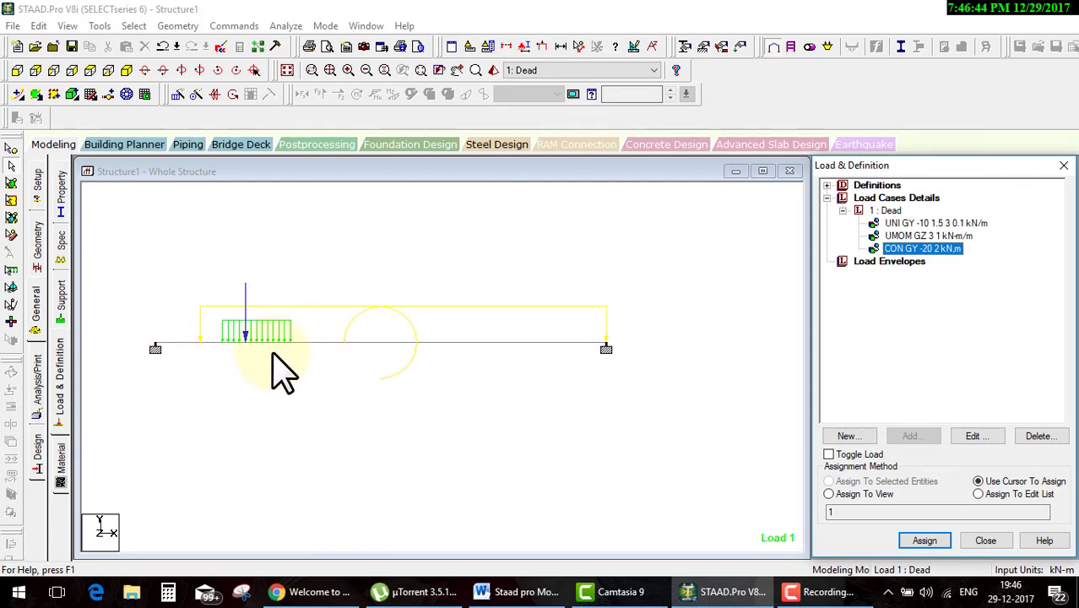
{"action": "left_click", "coordinate": [861, 210]}
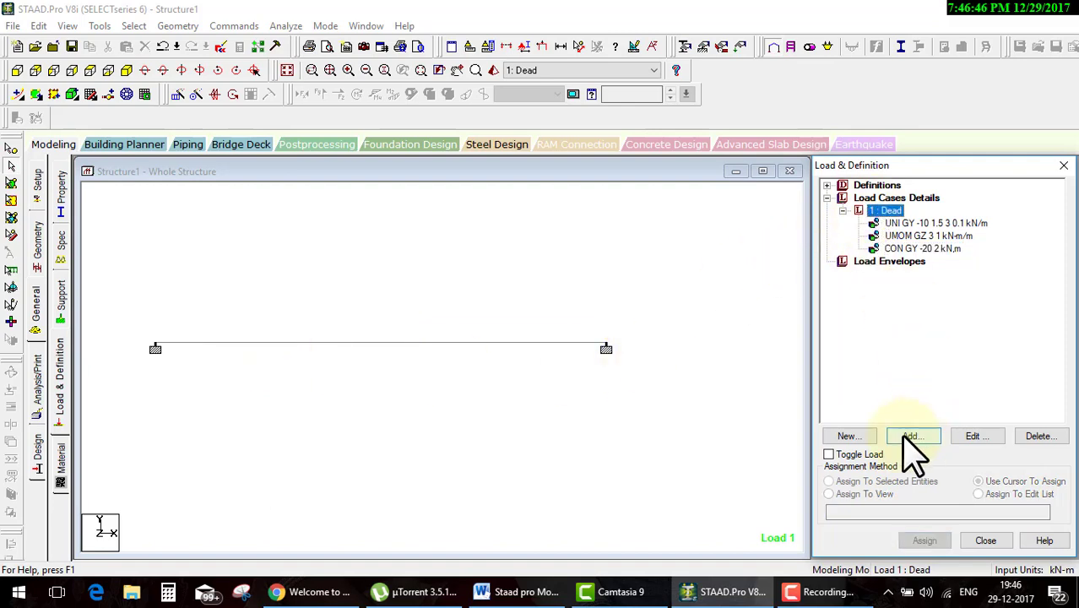
- Add a 12 kNm concentrated moment about GZ to load case Dead
{"action": "left_click", "coordinate": [910, 438]}
{"action": "left_click", "coordinate": [206, 87]}
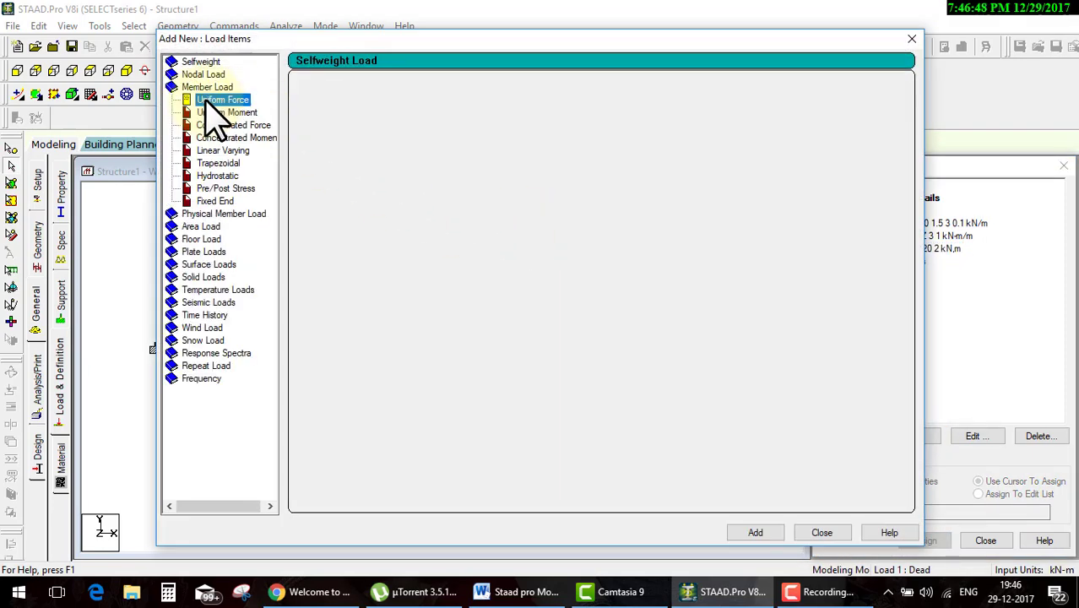
{"action": "left_click", "coordinate": [222, 100]}
{"action": "left_click", "coordinate": [228, 138]}
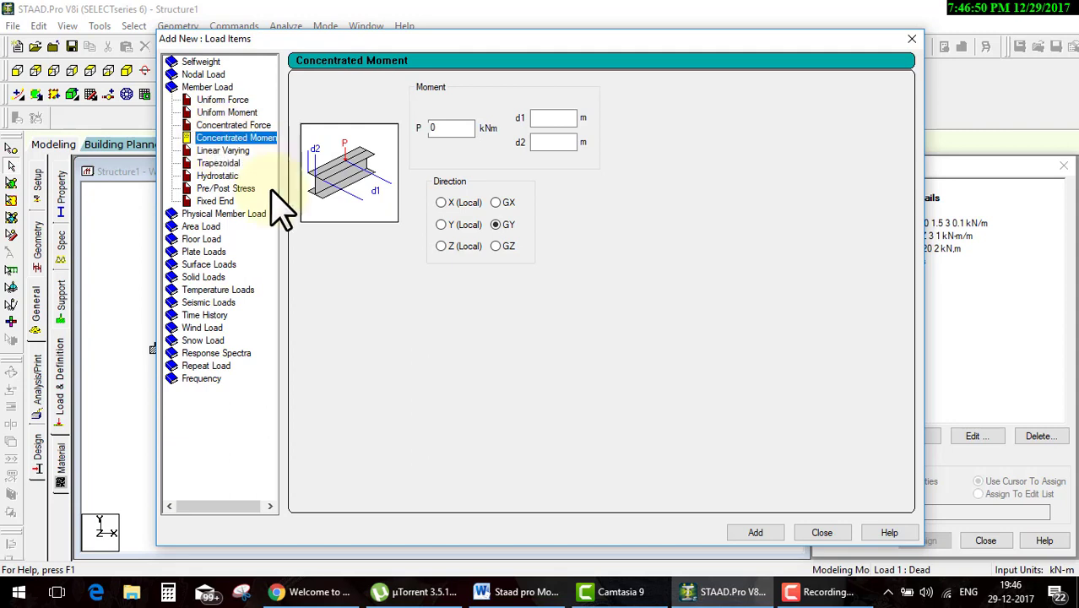
{"action": "left_click", "coordinate": [429, 129]}
{"action": "type", "text": "1"}
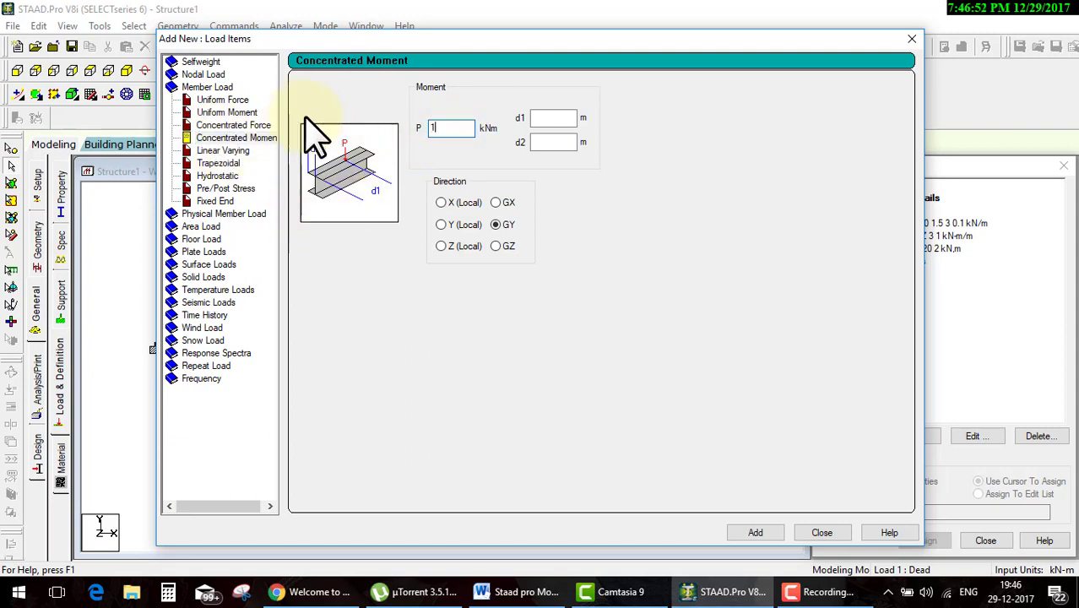
{"action": "type", "text": "2"}
{"action": "left_click", "coordinate": [494, 246]}
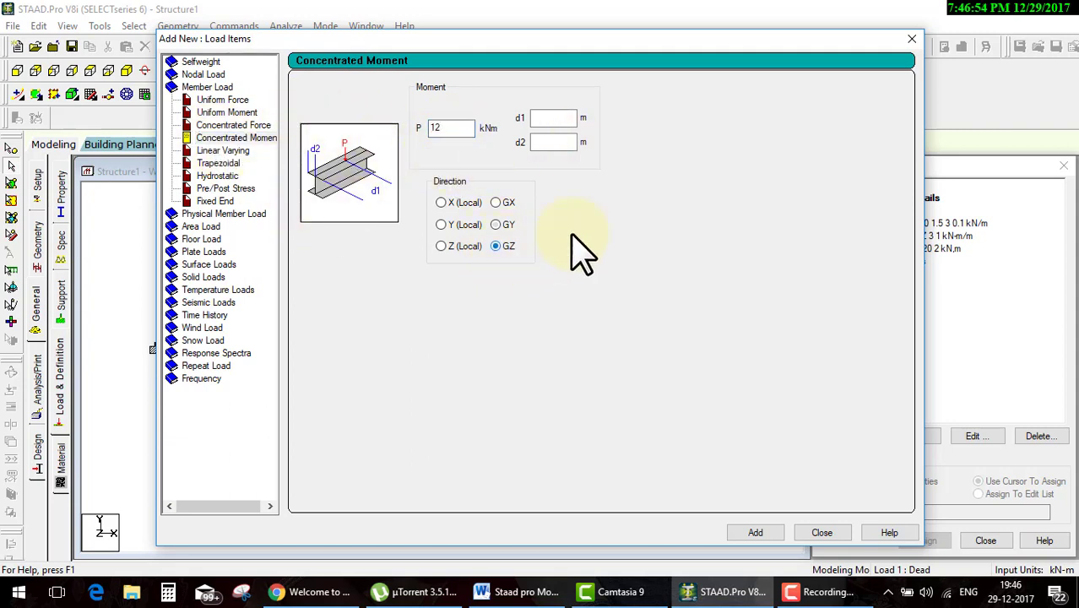
{"action": "left_click", "coordinate": [755, 532]}
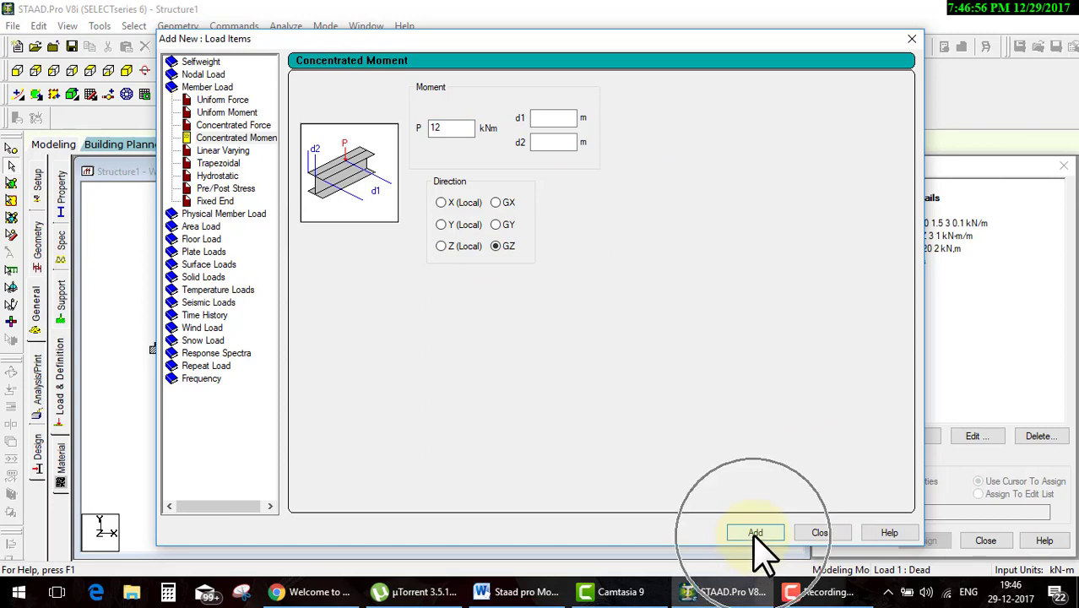
{"action": "left_click", "coordinate": [819, 531]}
- Assign the CMOM GZ 12 moment to the beam and set point-moment scale to 20
{"action": "left_click", "coordinate": [920, 261]}
{"action": "left_click", "coordinate": [925, 540]}
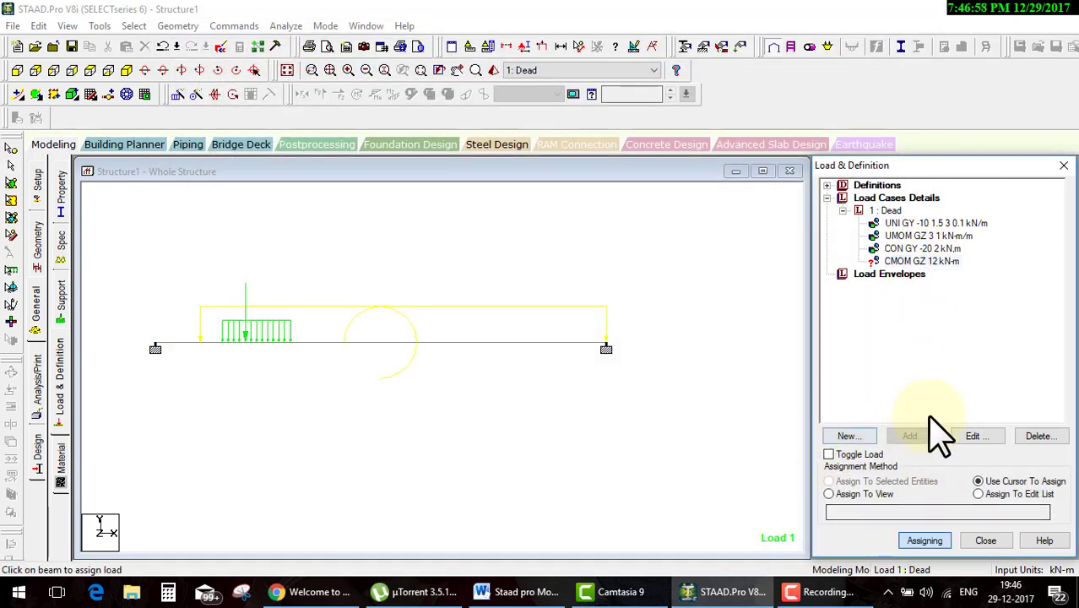
{"action": "left_click", "coordinate": [490, 342]}
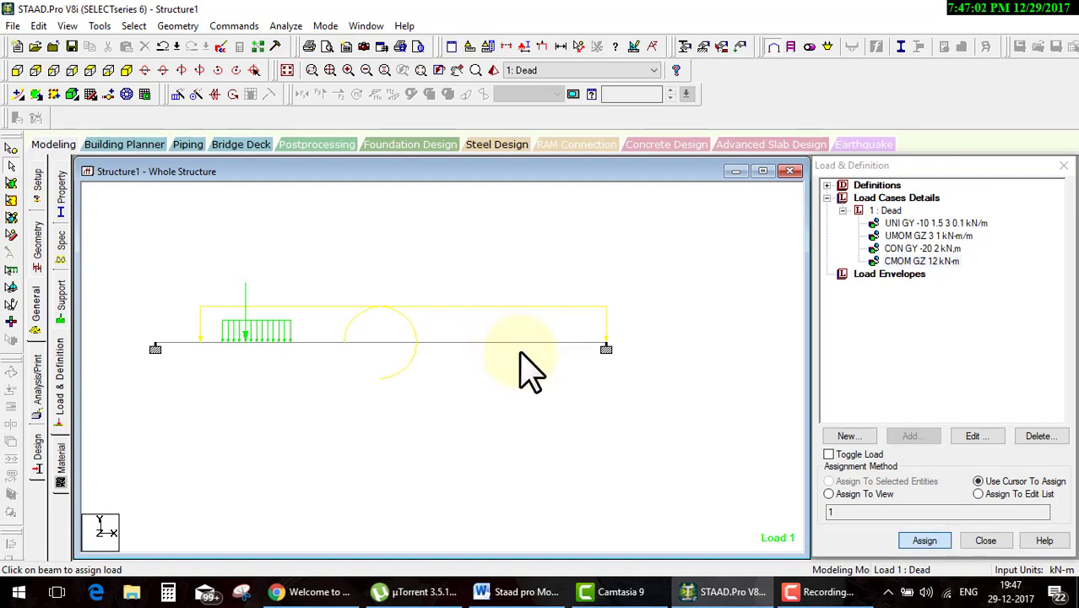
{"action": "scroll", "coordinate": [516, 350], "scroll_direction": "down", "scroll_amount": 1}
{"action": "scroll", "coordinate": [521, 354], "scroll_direction": "up", "scroll_amount": 5}
{"action": "scroll", "coordinate": [524, 359], "scroll_direction": "down", "scroll_amount": 3}
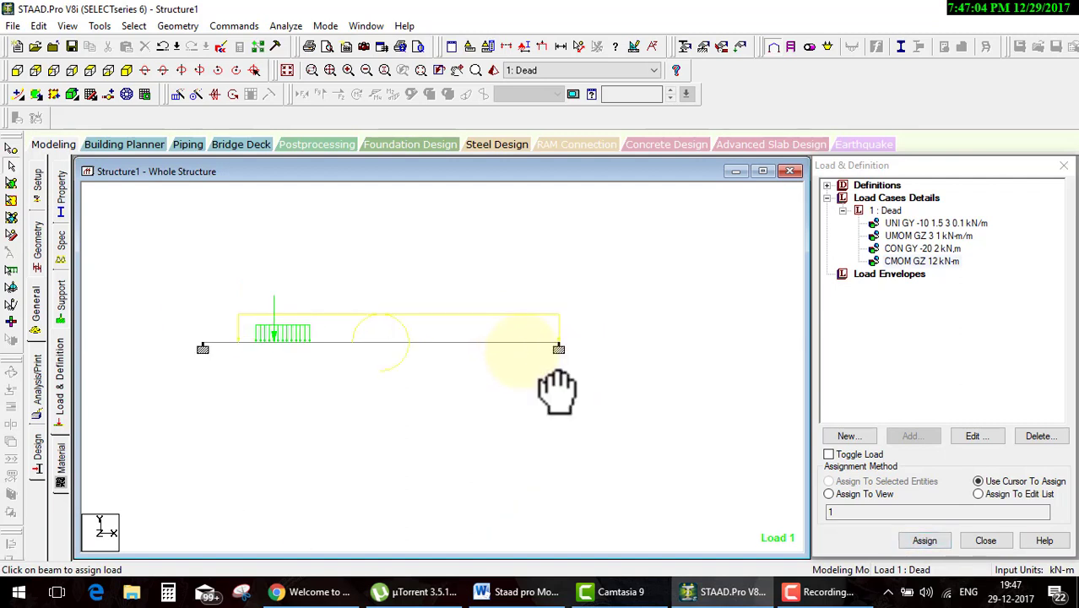
{"action": "left_click", "coordinate": [522, 47]}
{"action": "left_click", "coordinate": [601, 90]}
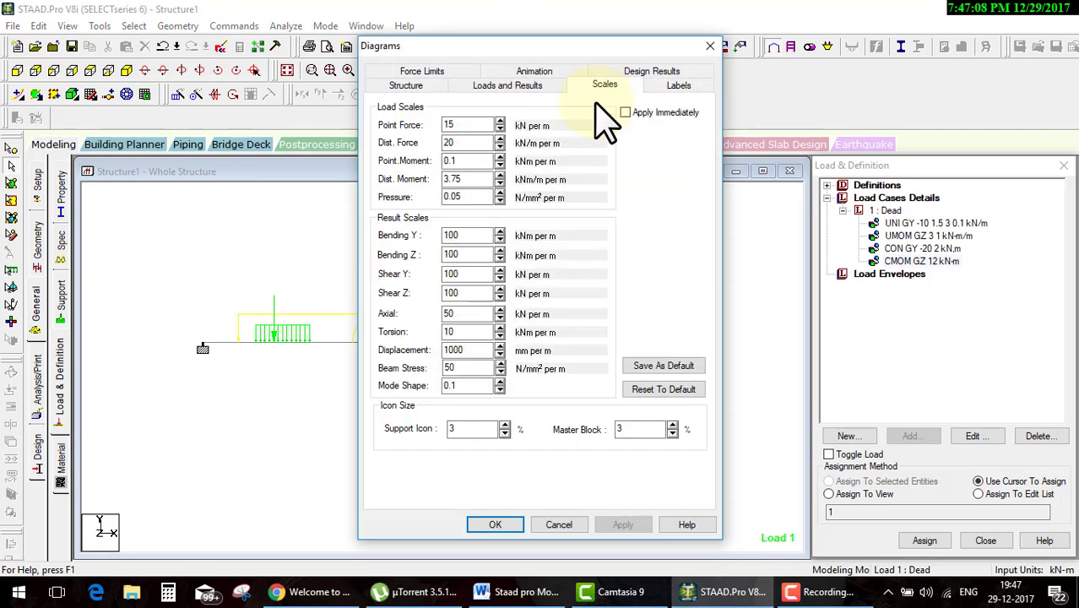
{"action": "left_click_drag", "start_coordinate": [537, 46], "coordinate": [725, 39]}
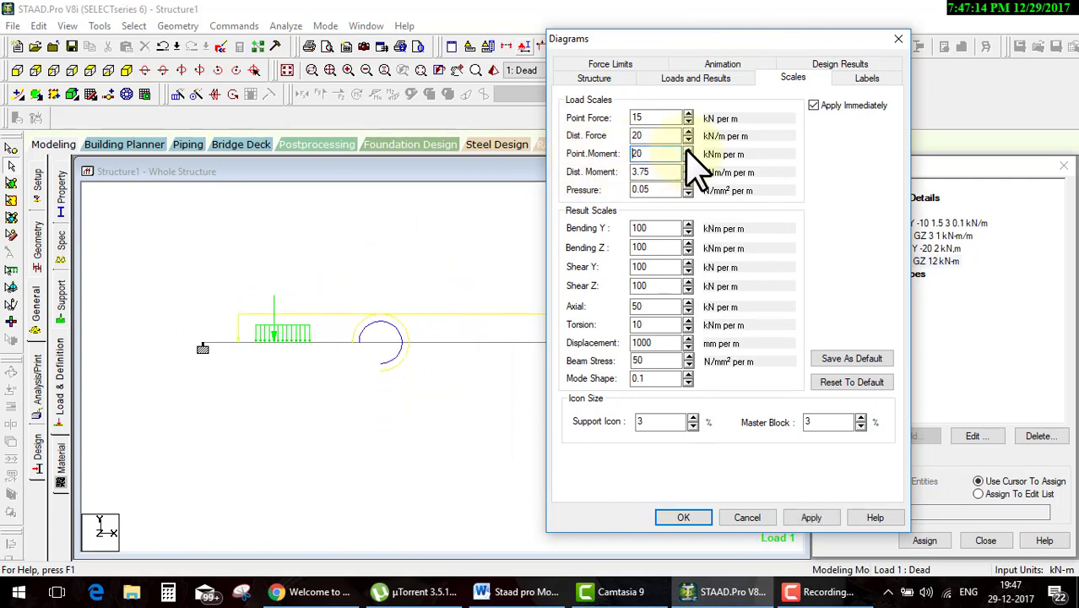
{"action": "left_click", "coordinate": [684, 517]}
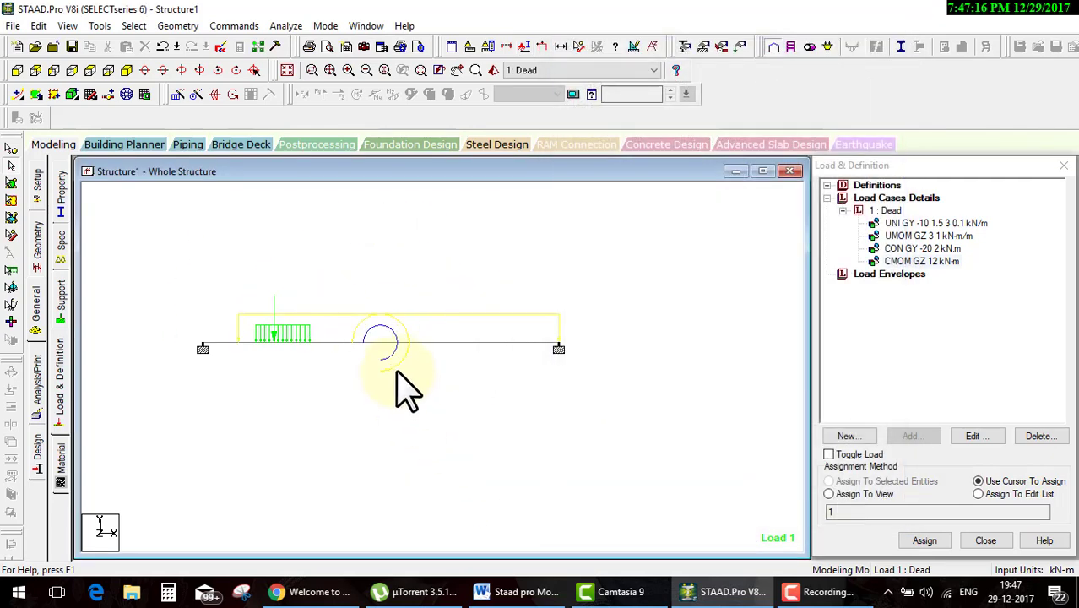
{"action": "left_click", "coordinate": [884, 210]}
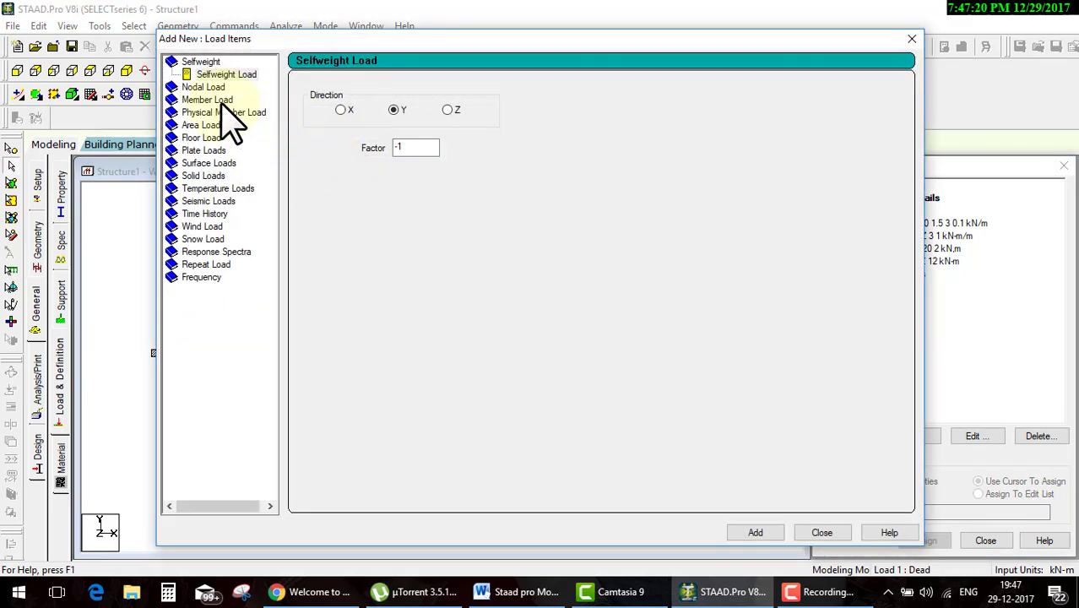
- Add a linear varying load from W1 = -2 to W2 = -6 kN/m to Dead
{"action": "left_click", "coordinate": [218, 101]}
{"action": "left_click", "coordinate": [220, 151]}
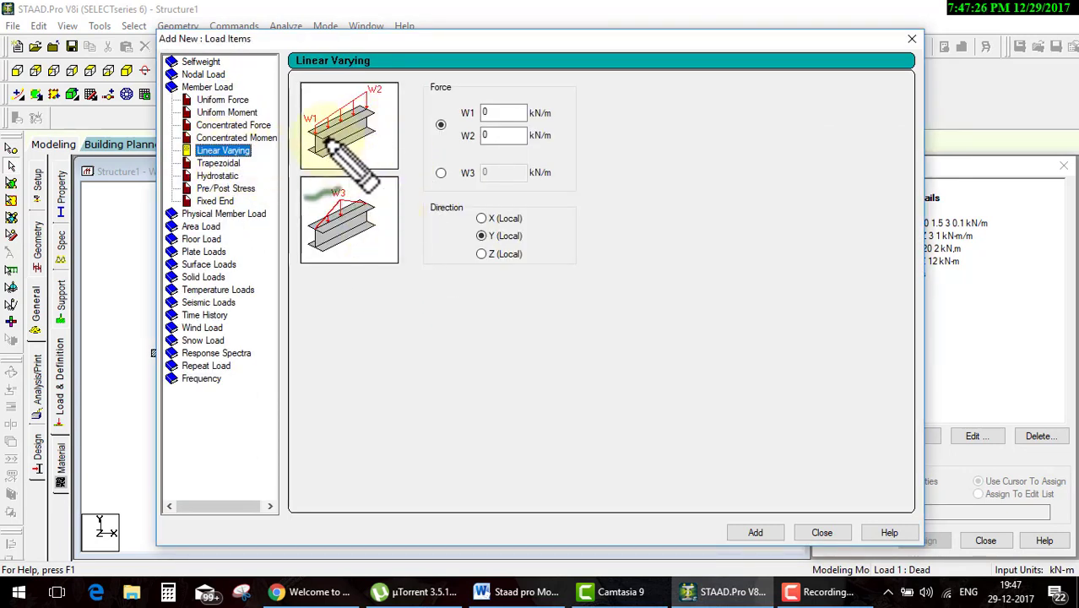
{"action": "left_click_drag", "start_coordinate": [327, 153], "coordinate": [380, 111]}
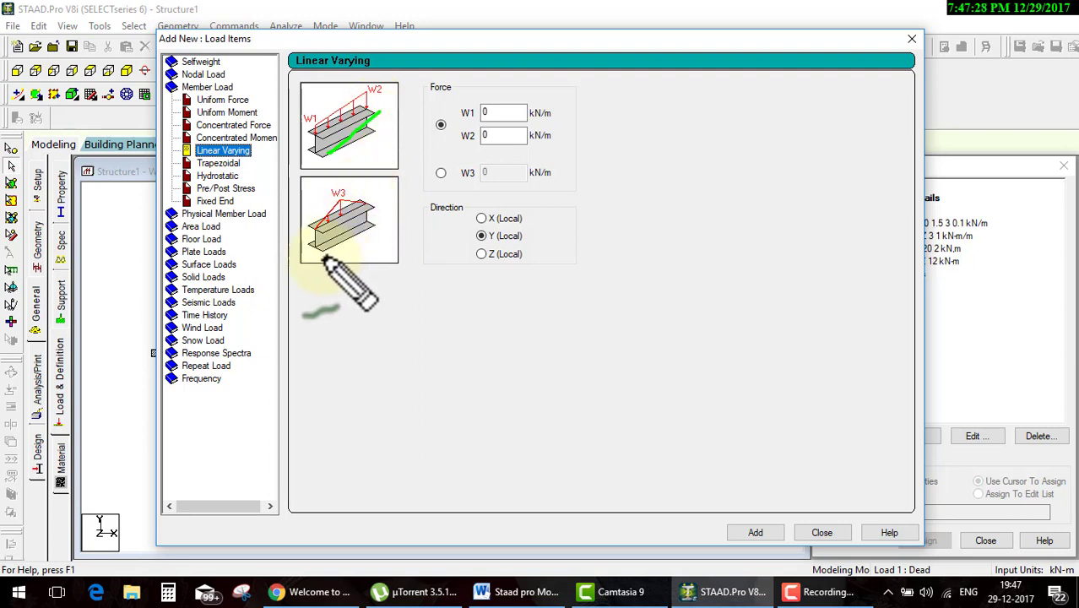
{"action": "left_click_drag", "start_coordinate": [326, 253], "coordinate": [383, 210]}
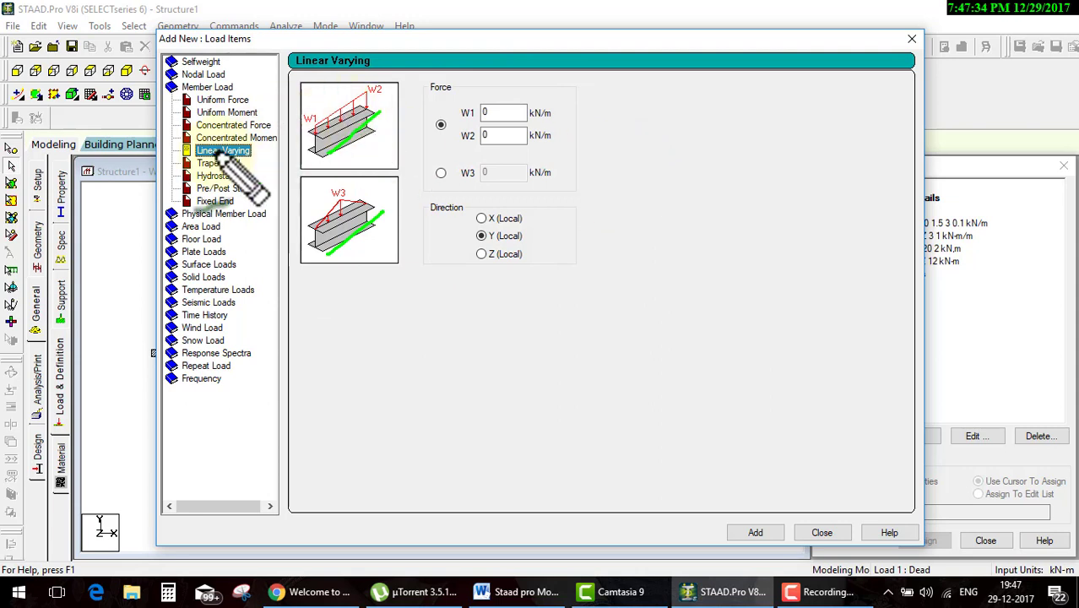
{"action": "key", "text": "Escape"}
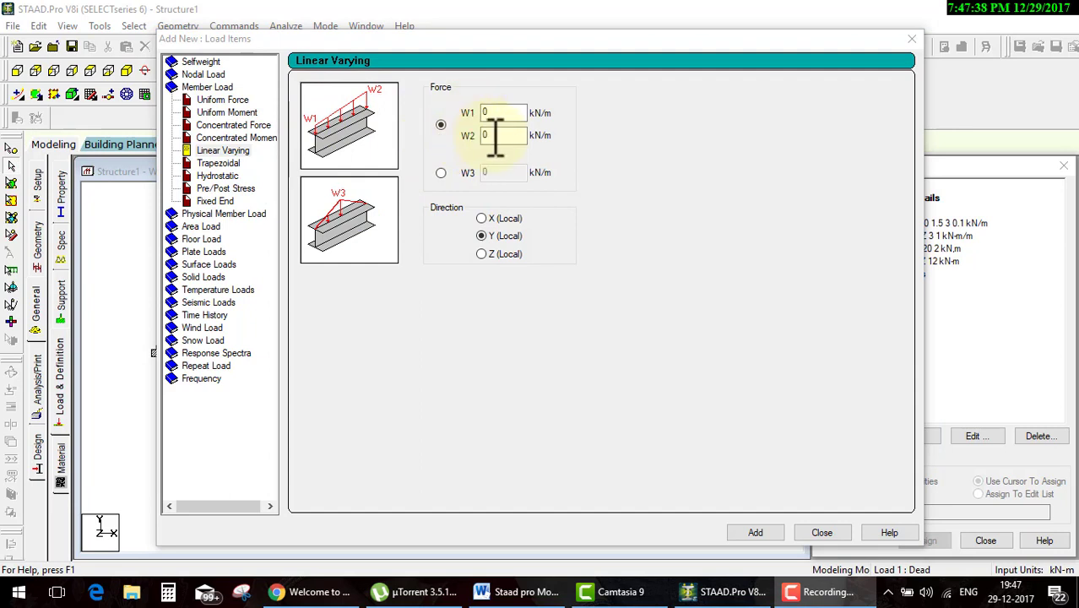
{"action": "key", "text": "ctrl+2"}
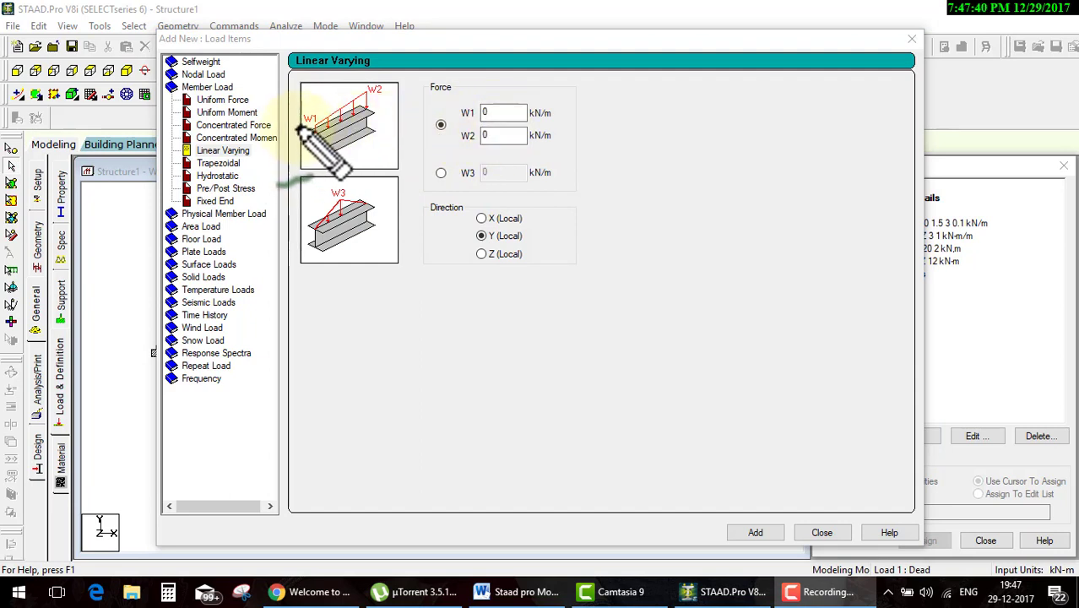
{"action": "left_click_drag", "start_coordinate": [308, 128], "coordinate": [395, 100]}
{"action": "key", "text": "Escape"}
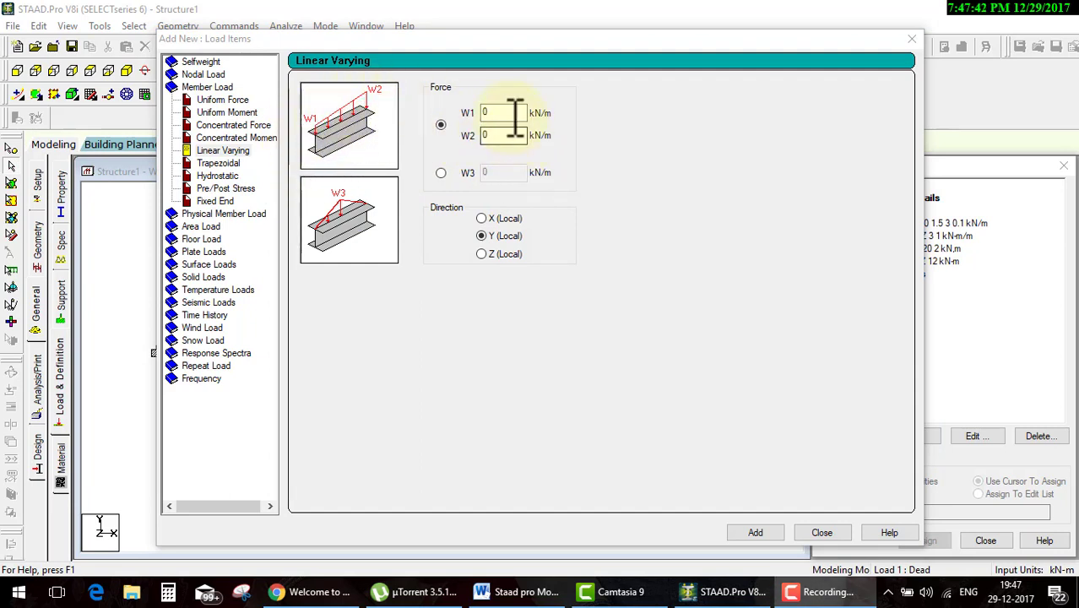
{"action": "type", "text": "-"}
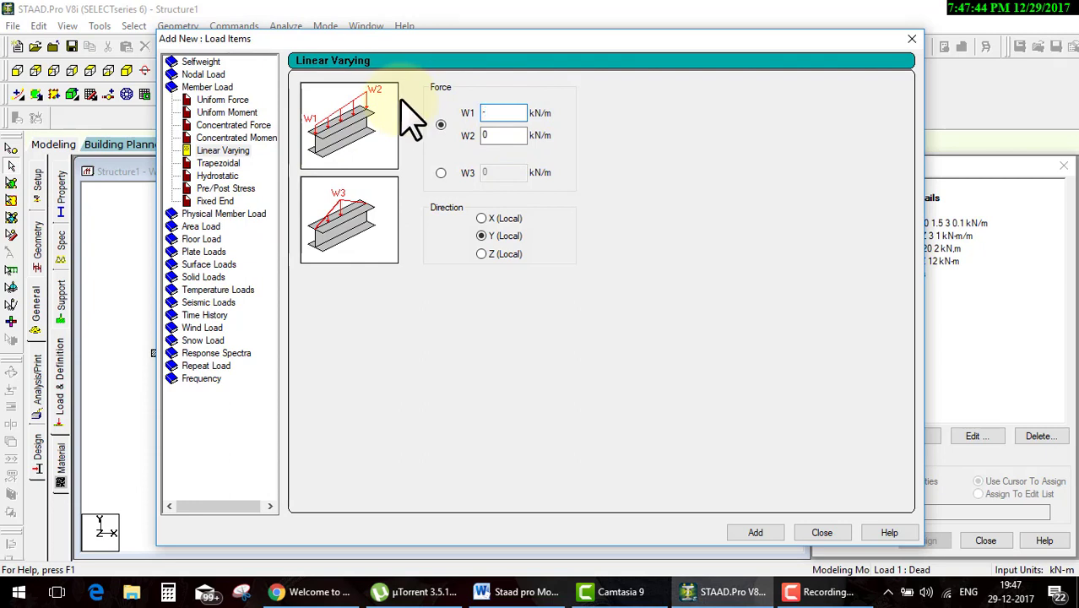
{"action": "type", "text": "2"}
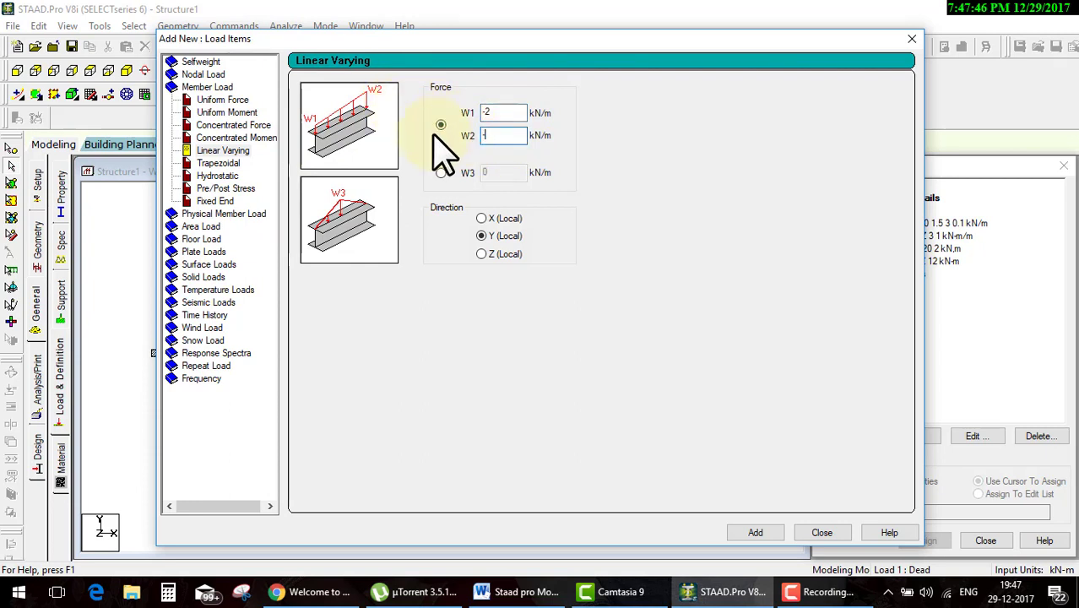
{"action": "type", "text": "6"}
{"action": "left_click", "coordinate": [753, 533]}
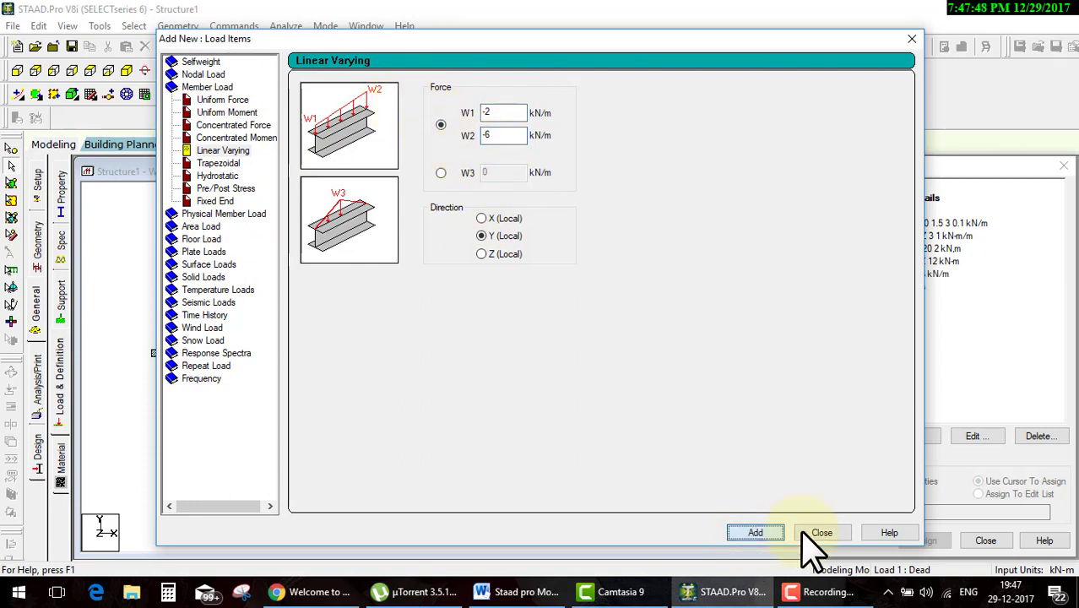
{"action": "left_click", "coordinate": [819, 533]}
- Assign the LIN Y -2 -6 kN/m load to the beam
{"action": "left_click", "coordinate": [918, 275]}
{"action": "left_click", "coordinate": [922, 539]}
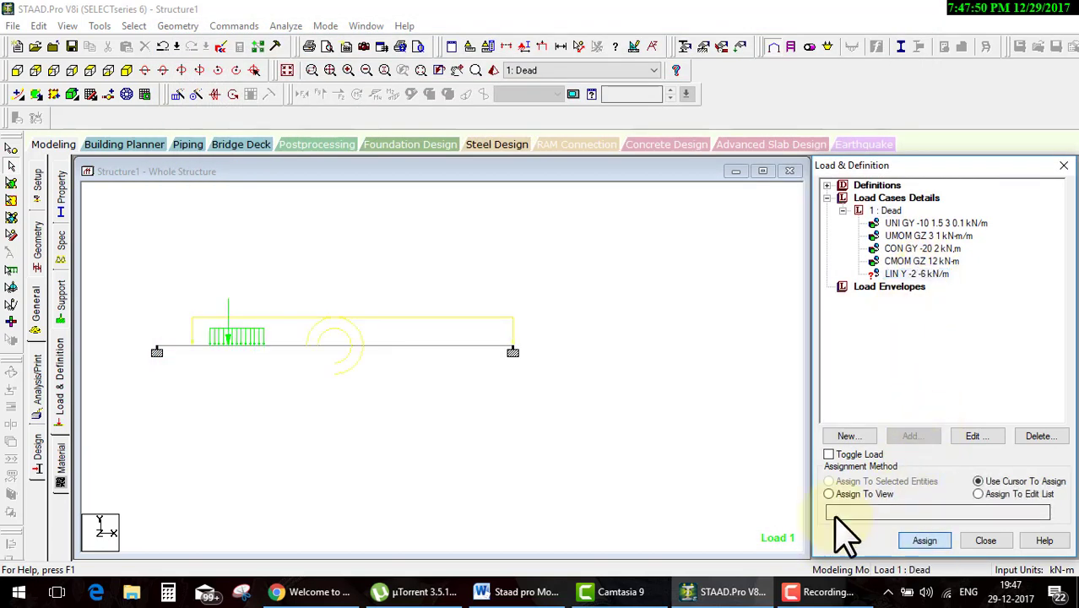
{"action": "left_click", "coordinate": [448, 347]}
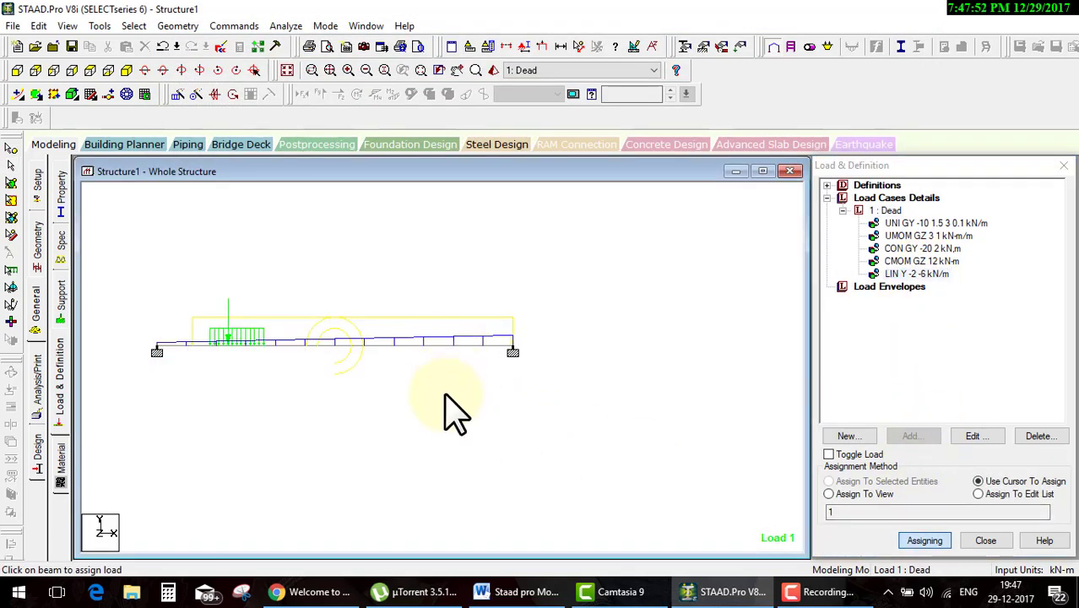
{"action": "scroll", "coordinate": [337, 372], "scroll_direction": "up", "scroll_amount": 1}
{"action": "scroll", "coordinate": [354, 363], "scroll_direction": "up", "scroll_amount": 1}
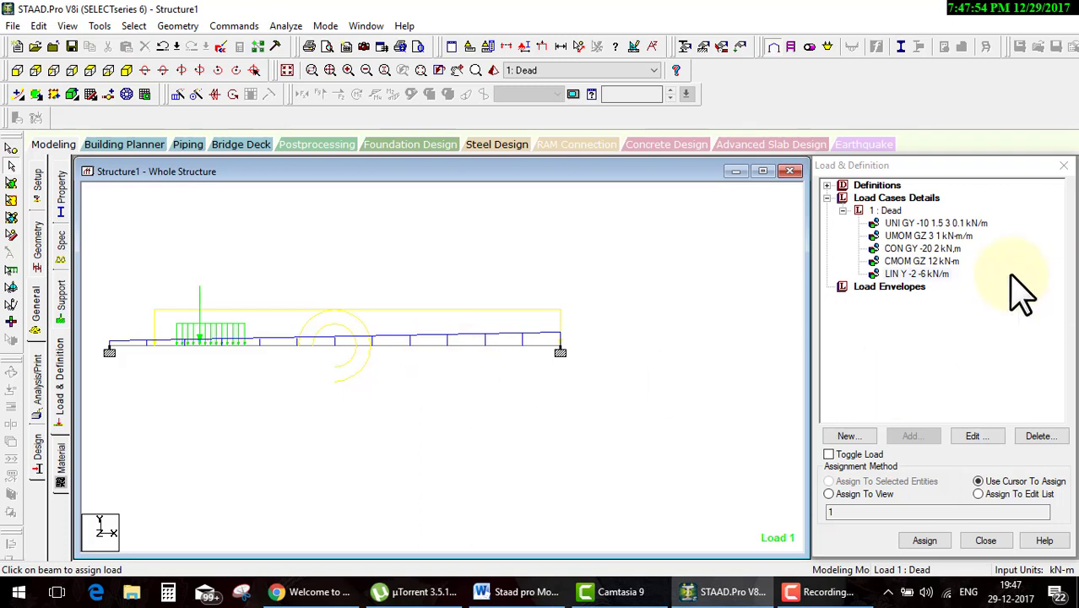
- Delete the older UNI, UMOM, CON and CMOM loads, keeping only LIN Y
{"action": "double_click", "coordinate": [920, 261]}
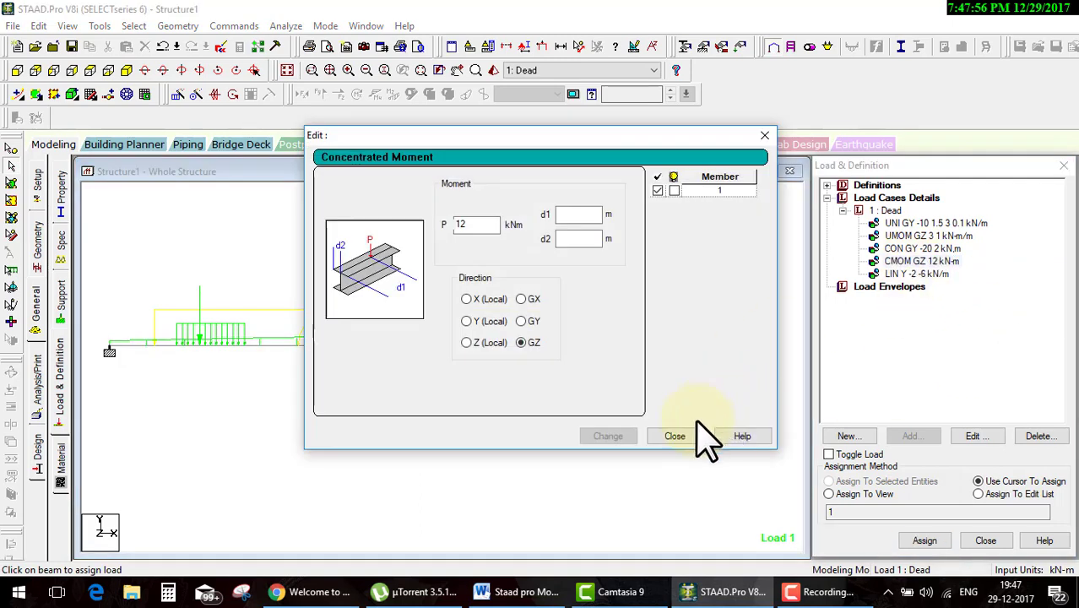
{"action": "left_click", "coordinate": [696, 434]}
{"action": "left_click", "coordinate": [921, 275]}
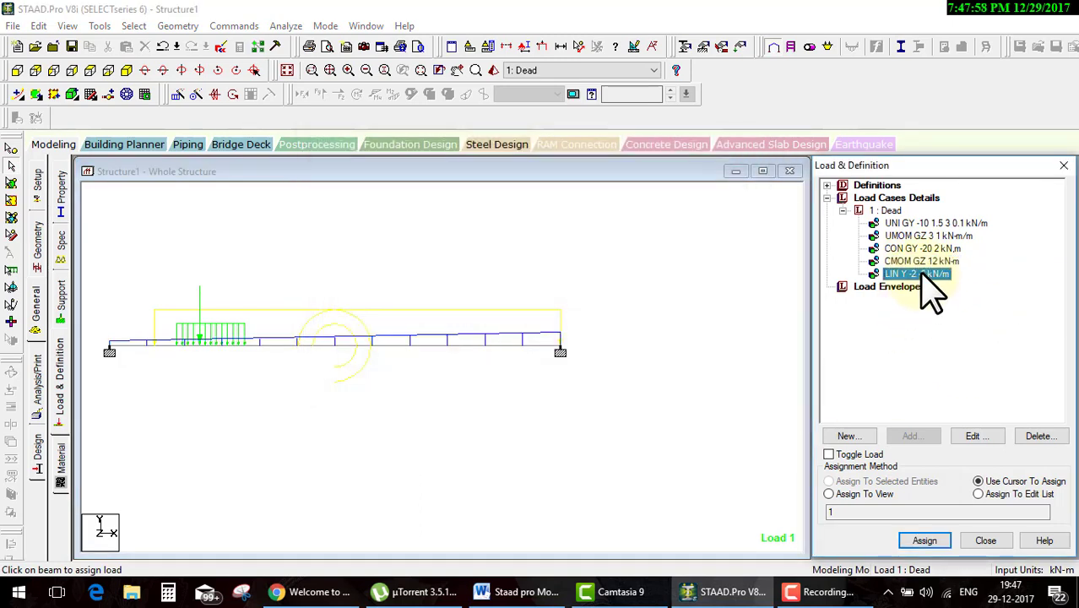
{"action": "left_click", "coordinate": [924, 225]}
{"action": "key", "text": "Delete"}
{"action": "key", "text": "Delete"}
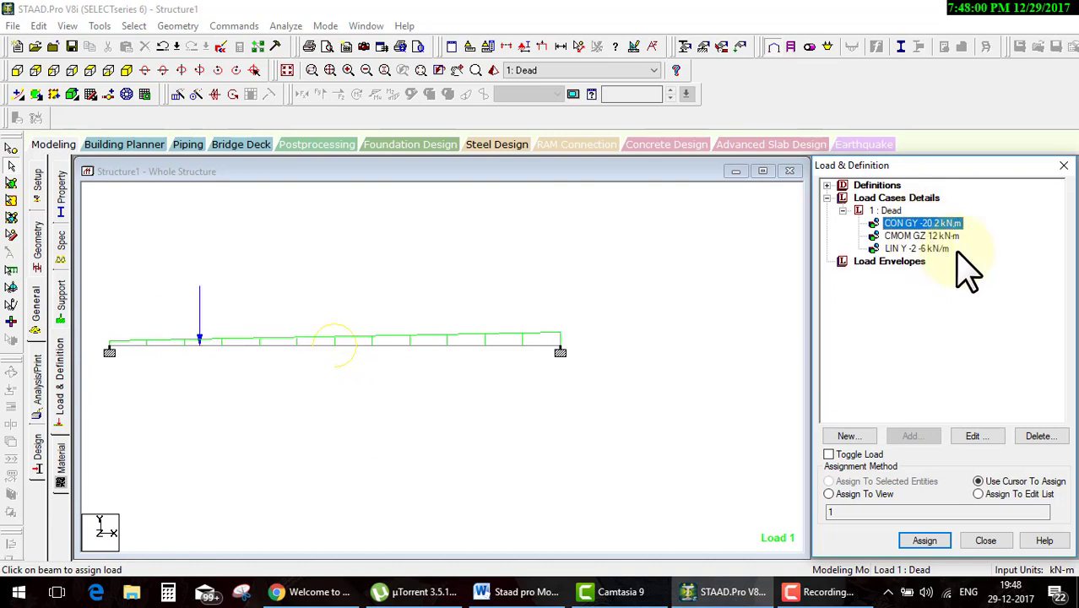
{"action": "key", "text": "Delete"}
{"action": "key", "text": "Delete"}
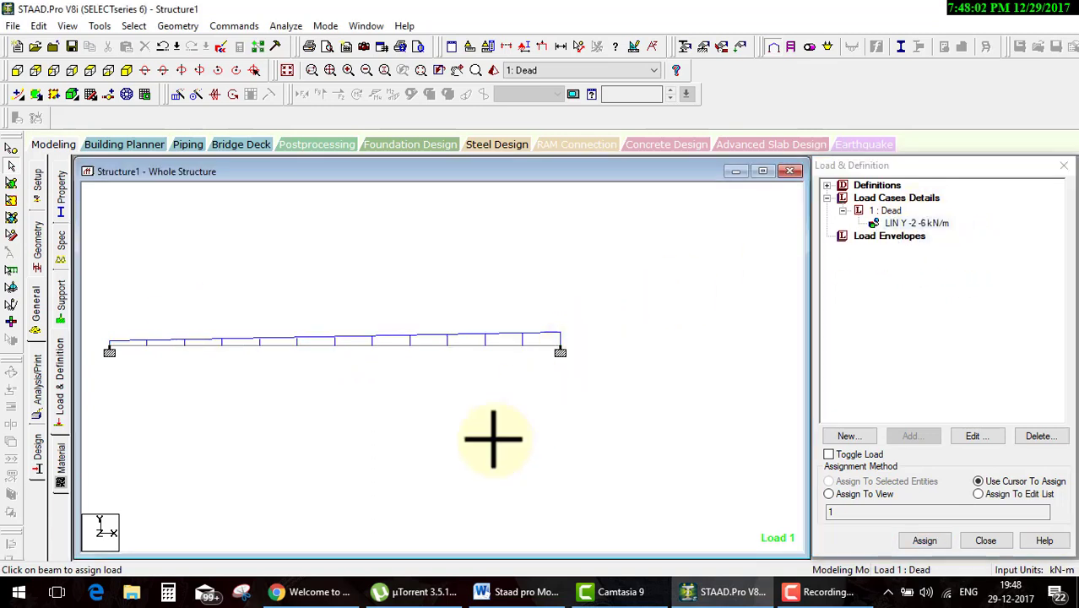
- Change the linear varying load to a triangular W3 peak of -12 kN/m, then delete it
{"action": "middle_click_drag", "start_coordinate": [173, 393], "coordinate": [221, 395]}
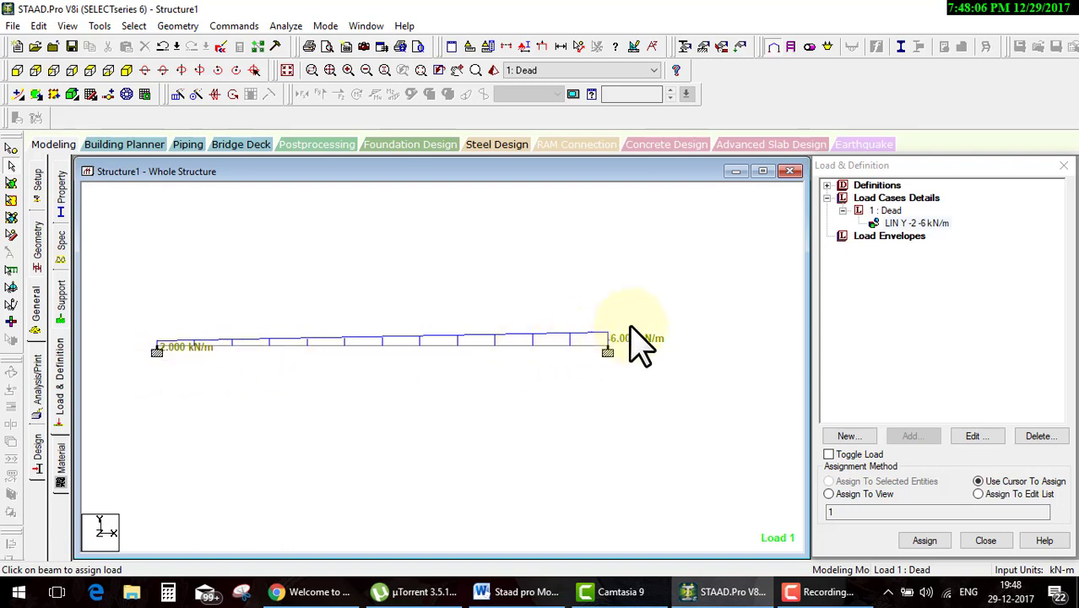
{"action": "double_click", "coordinate": [907, 223]}
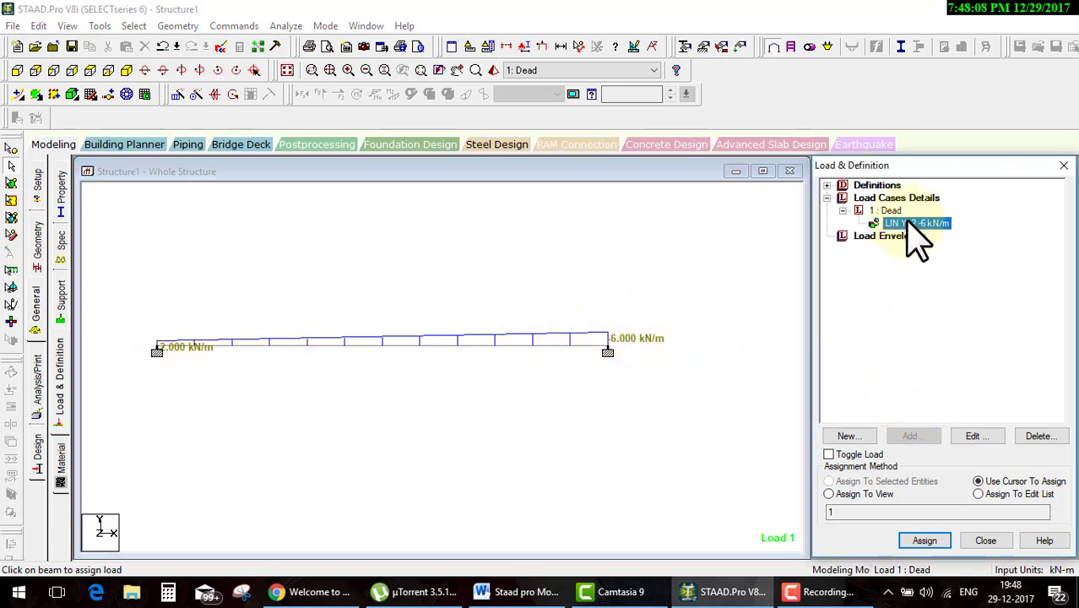
{"action": "left_click", "coordinate": [466, 270]}
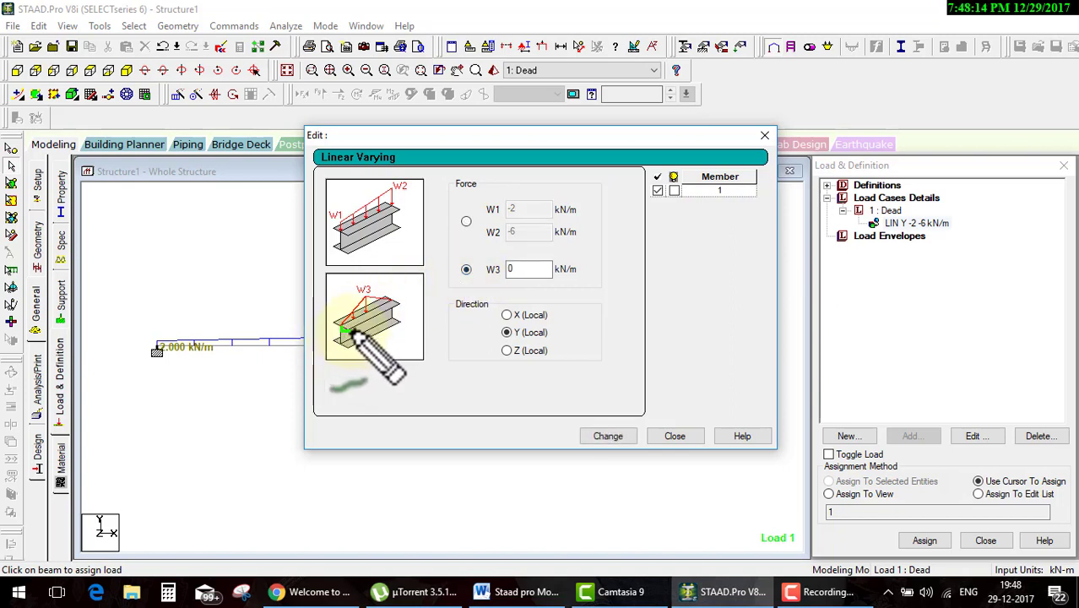
{"action": "left_click_drag", "start_coordinate": [345, 331], "coordinate": [382, 305]}
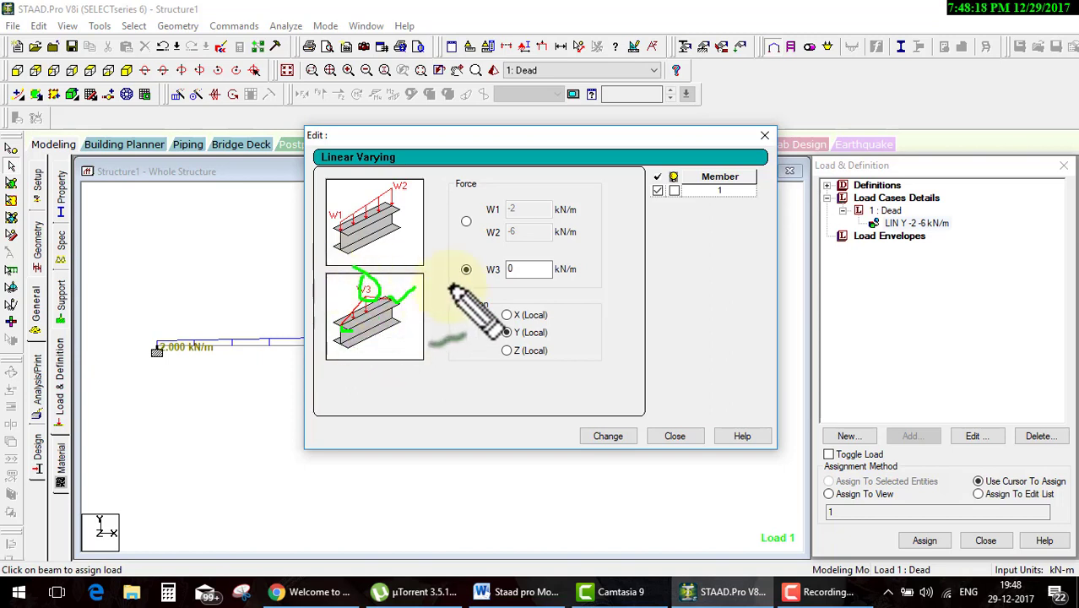
{"action": "double_click", "coordinate": [516, 268]}
{"action": "type", "text": "-"}
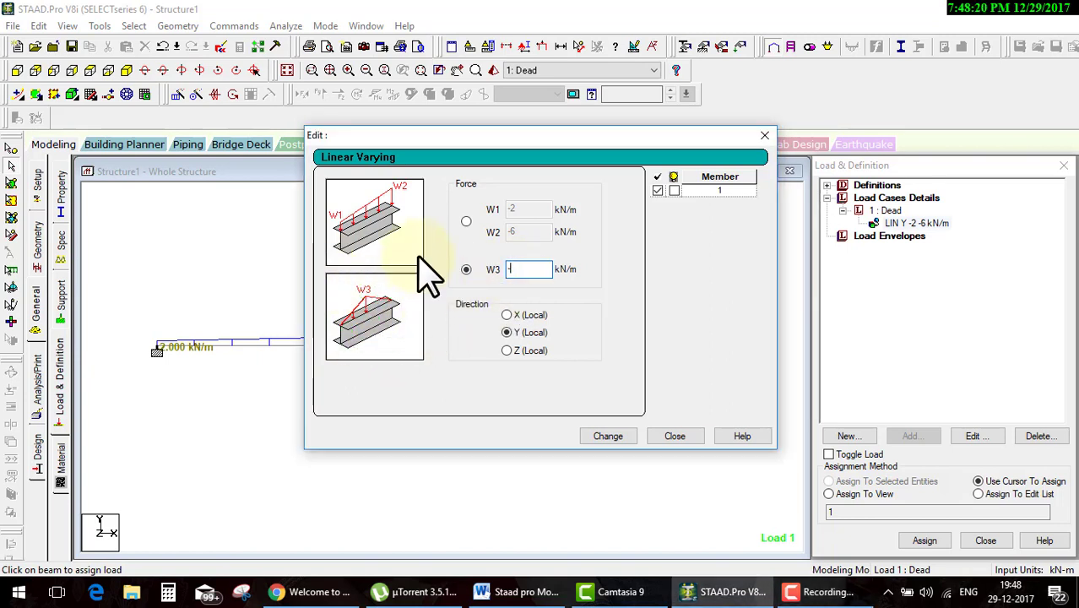
{"action": "type", "text": "12"}
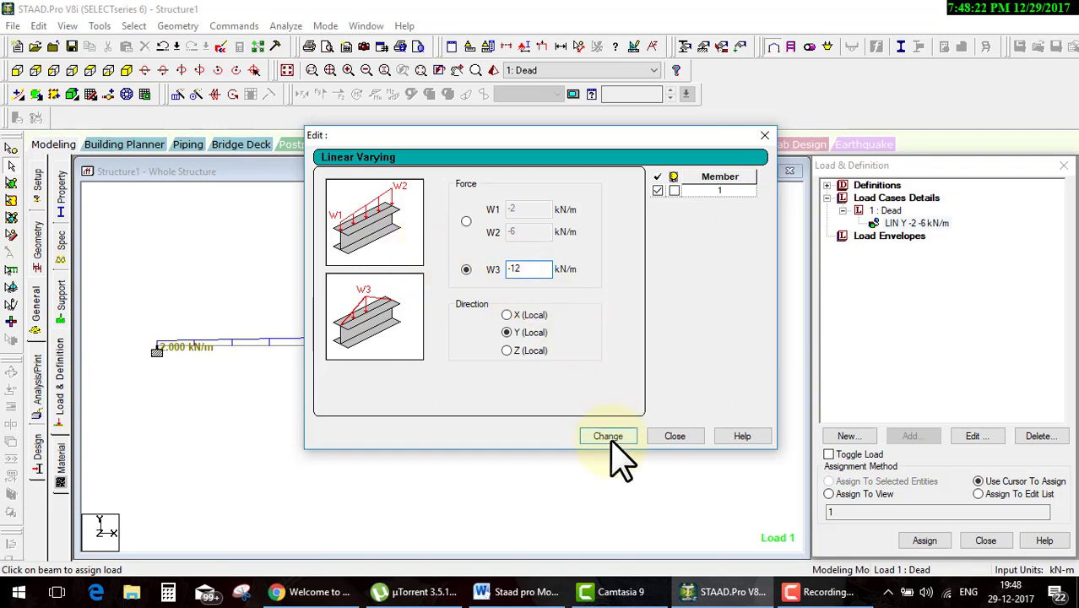
{"action": "left_click", "coordinate": [609, 439]}
{"action": "left_click", "coordinate": [674, 437]}
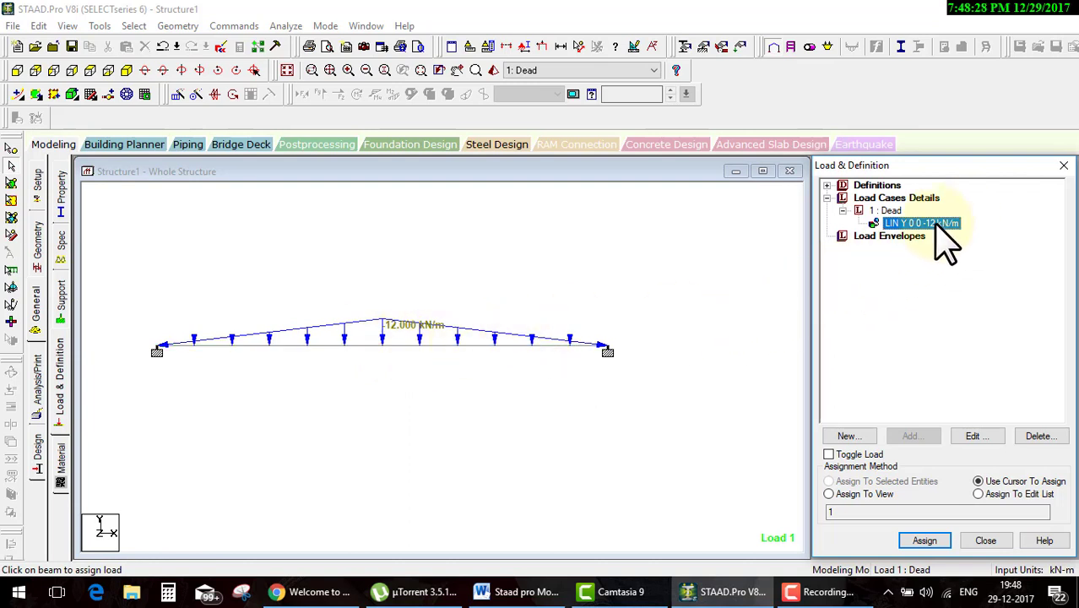
{"action": "key", "text": "Delete"}
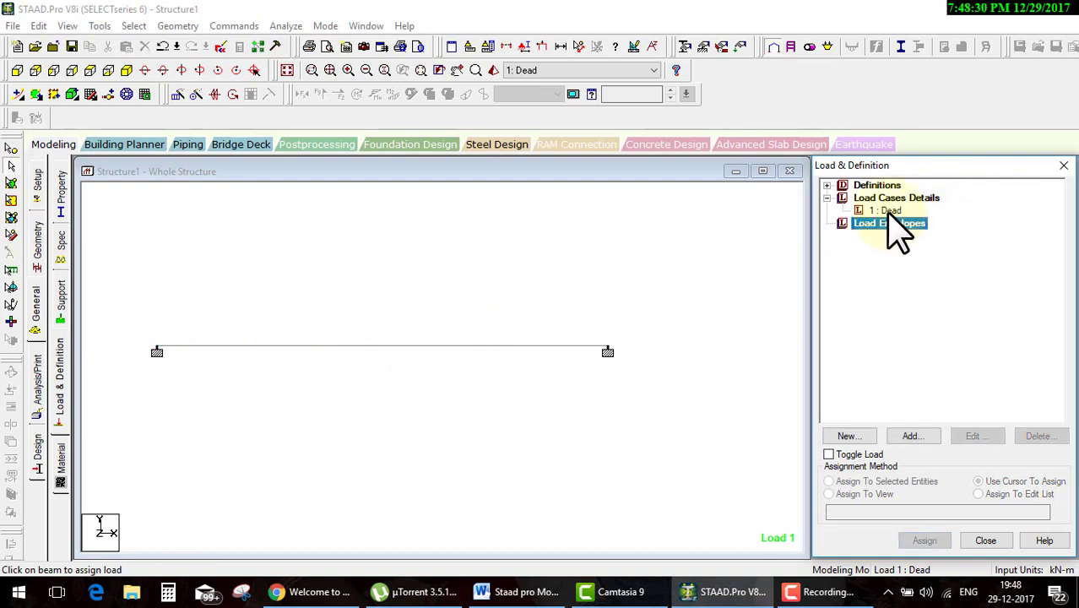
- Add a trapezoidal GY member load, W1 -2 to W2 -6 kN/m from 1 m to 4 m
{"action": "left_click", "coordinate": [923, 434]}
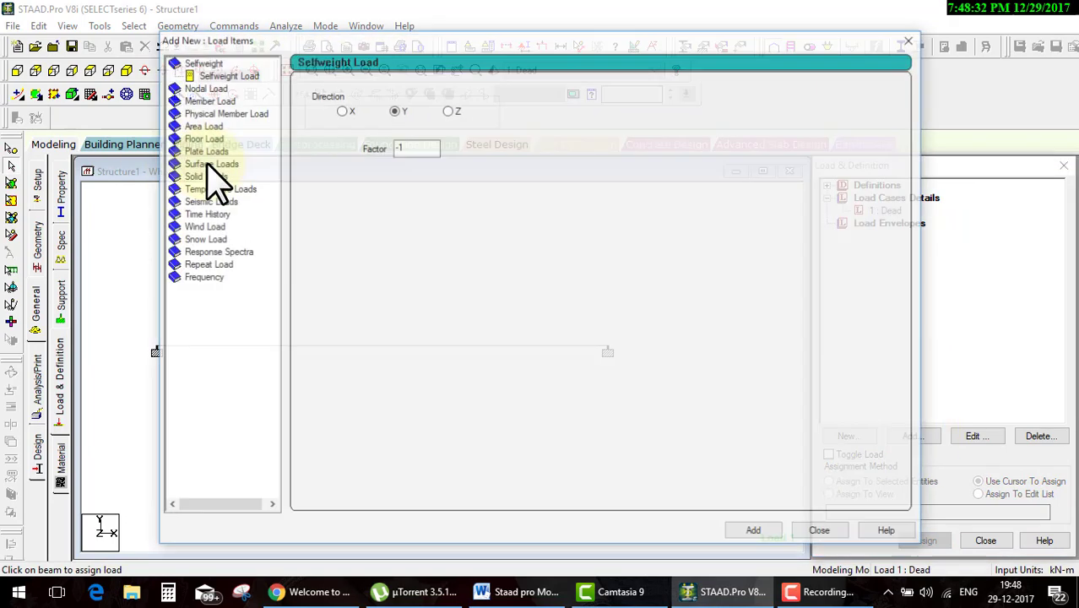
{"action": "left_click", "coordinate": [206, 99]}
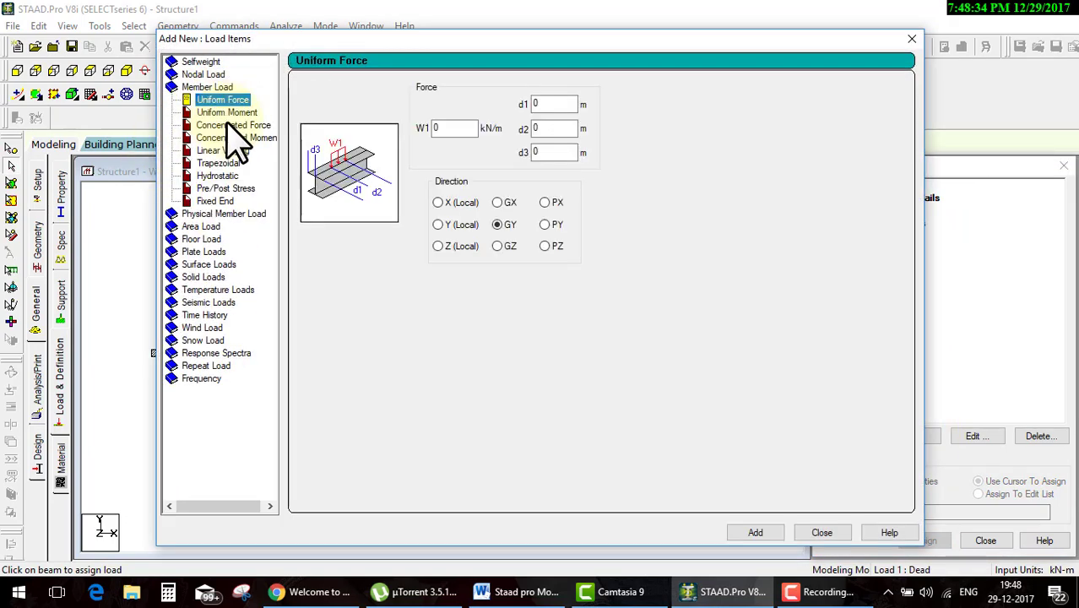
{"action": "left_click", "coordinate": [225, 163]}
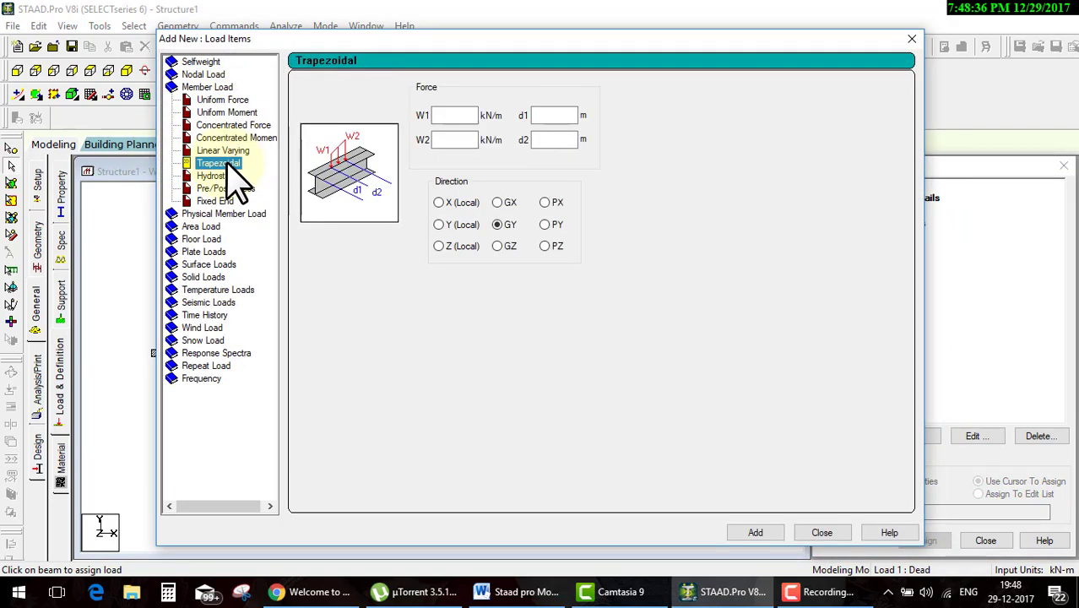
{"action": "left_click", "coordinate": [226, 153]}
{"action": "left_click", "coordinate": [218, 163]}
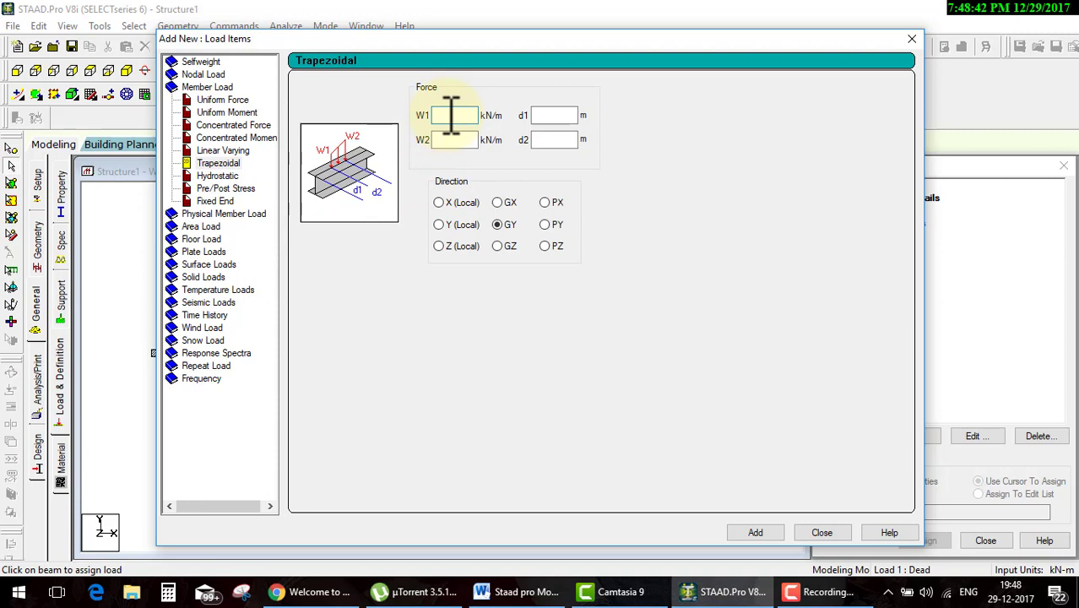
{"action": "type", "text": "-2"}
{"action": "left_click", "coordinate": [467, 141]}
{"action": "key", "text": "Tab"}
{"action": "type", "text": "4"}
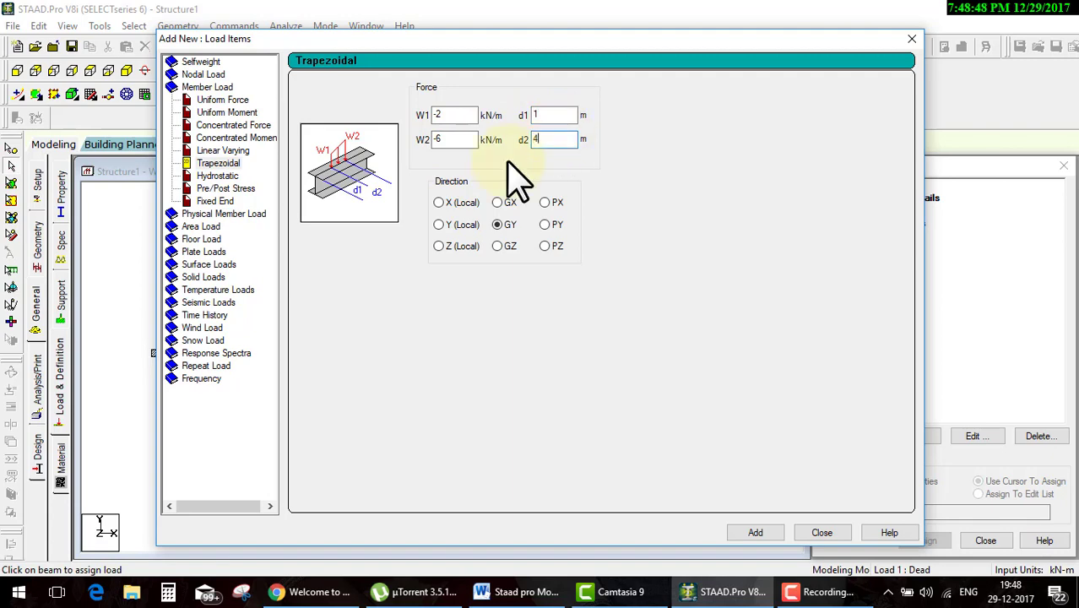
{"action": "left_click", "coordinate": [758, 534]}
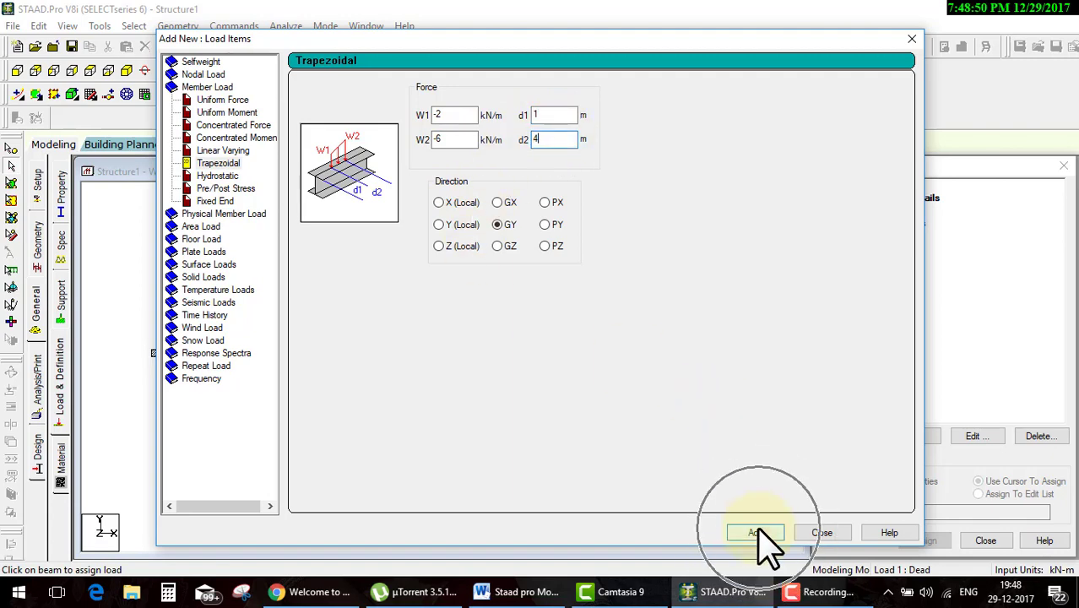
{"action": "left_click", "coordinate": [823, 534]}
- Assign the 2–6 kN/m trapezoidal load to the beam
{"action": "left_click", "coordinate": [903, 222]}
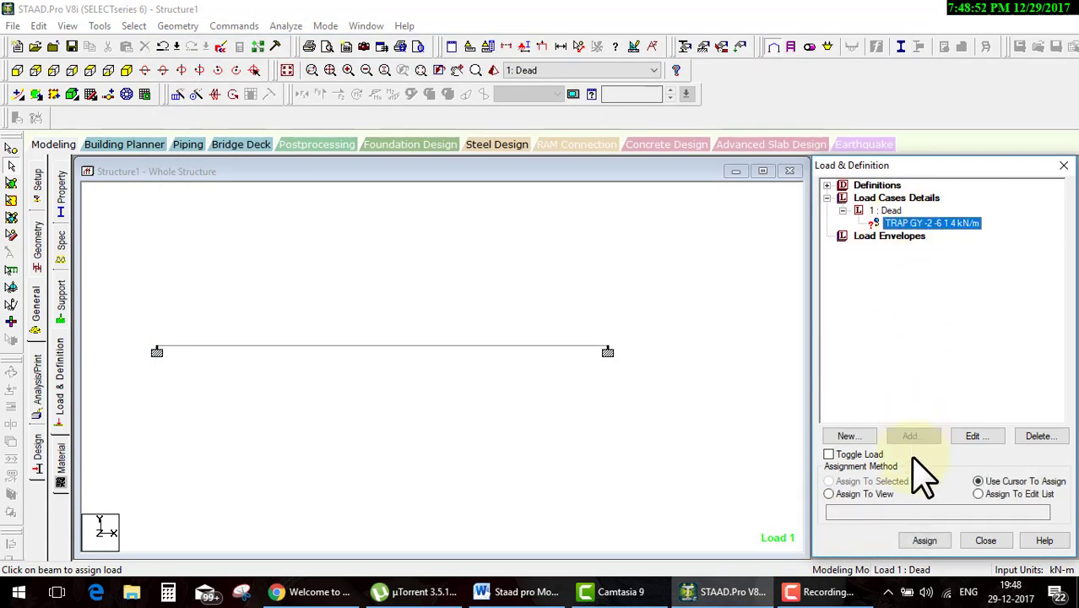
{"action": "left_click", "coordinate": [925, 540]}
{"action": "left_click", "coordinate": [523, 347]}
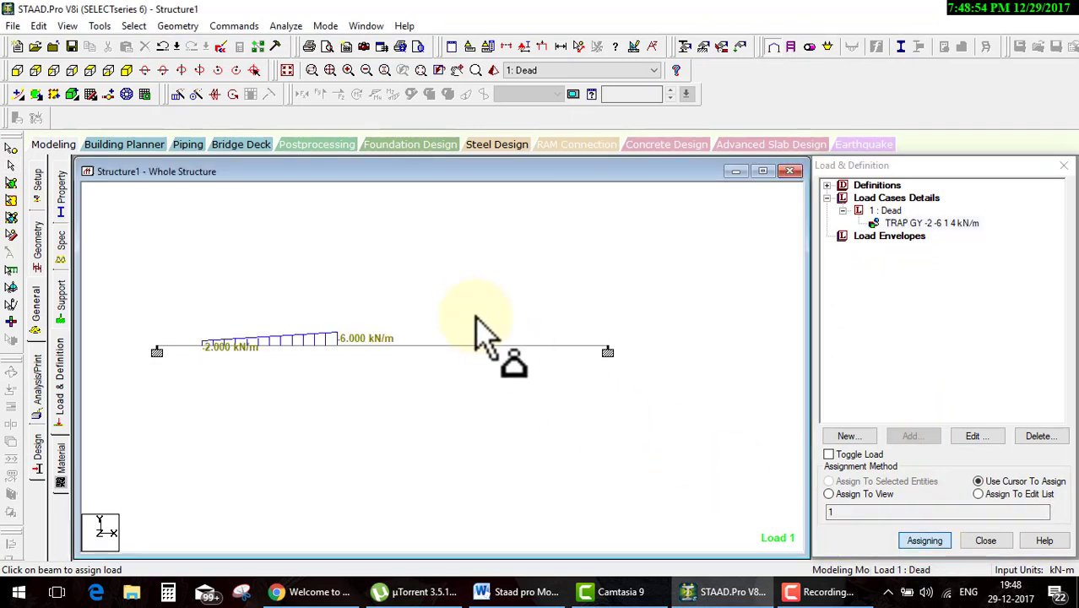
{"action": "scroll", "coordinate": [216, 384], "scroll_direction": "up", "scroll_amount": 1}
{"action": "scroll", "coordinate": [215, 386], "scroll_direction": "up", "scroll_amount": 1}
{"action": "middle_click_drag", "start_coordinate": [216, 385], "coordinate": [310, 381]}
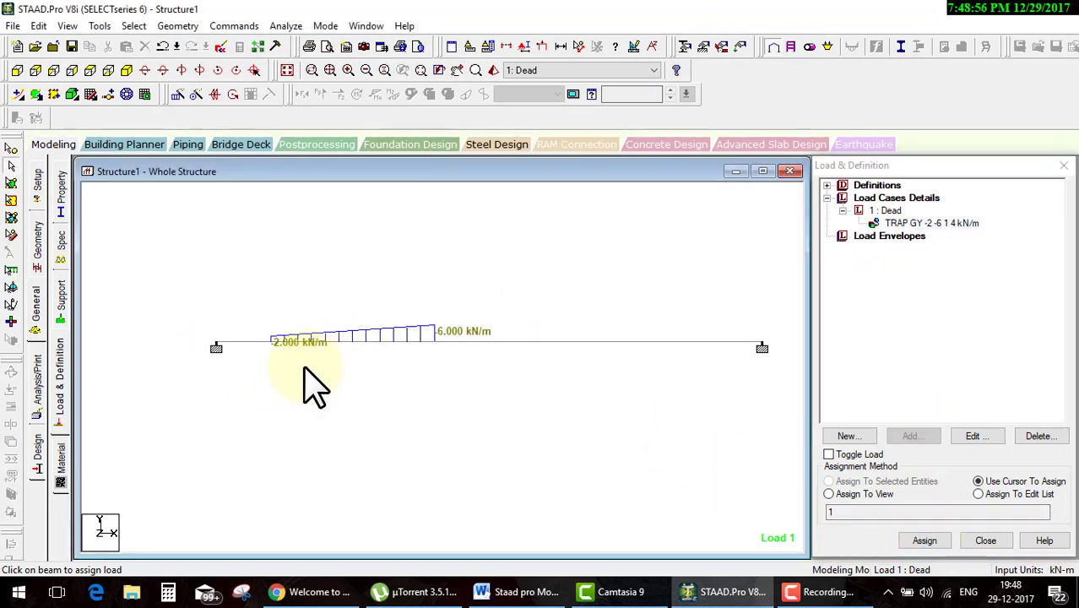
{"action": "mouse_move", "coordinate": [211, 378]}
{"action": "left_mouse_down"}
{"action": "mouse_move", "coordinate": [268, 377]}
{"action": "mouse_move", "coordinate": [269, 390]}
{"action": "mouse_move", "coordinate": [211, 439]}
{"action": "mouse_move", "coordinate": [445, 426]}
{"action": "mouse_move", "coordinate": [447, 452]}
{"action": "left_mouse_up"}
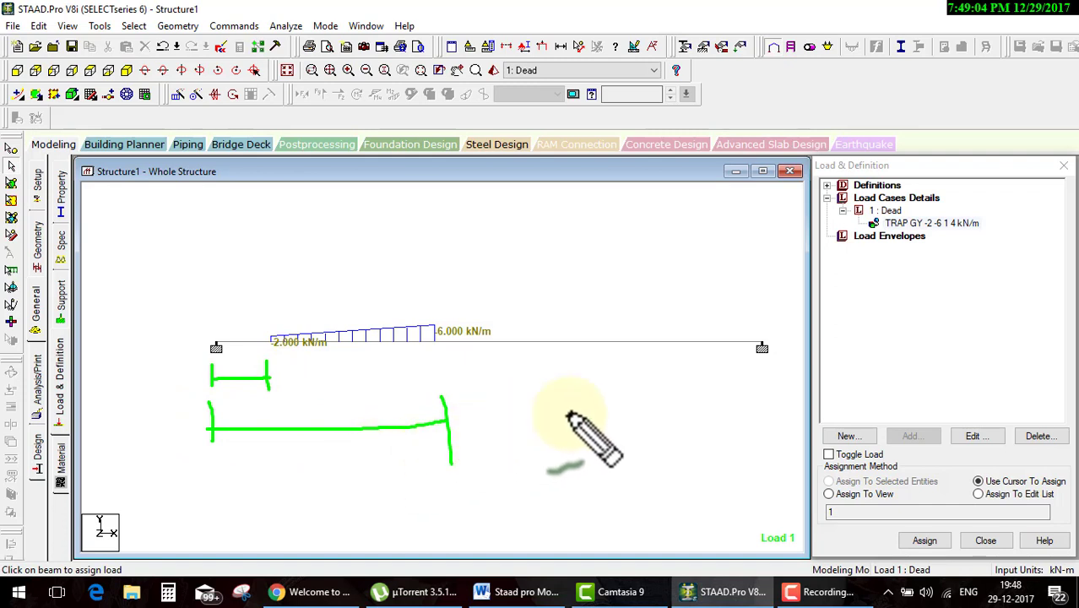
- Delete the trapezoidal load from Dead and bring up the new load types list
{"action": "key", "text": "ctrl+shift+d"}
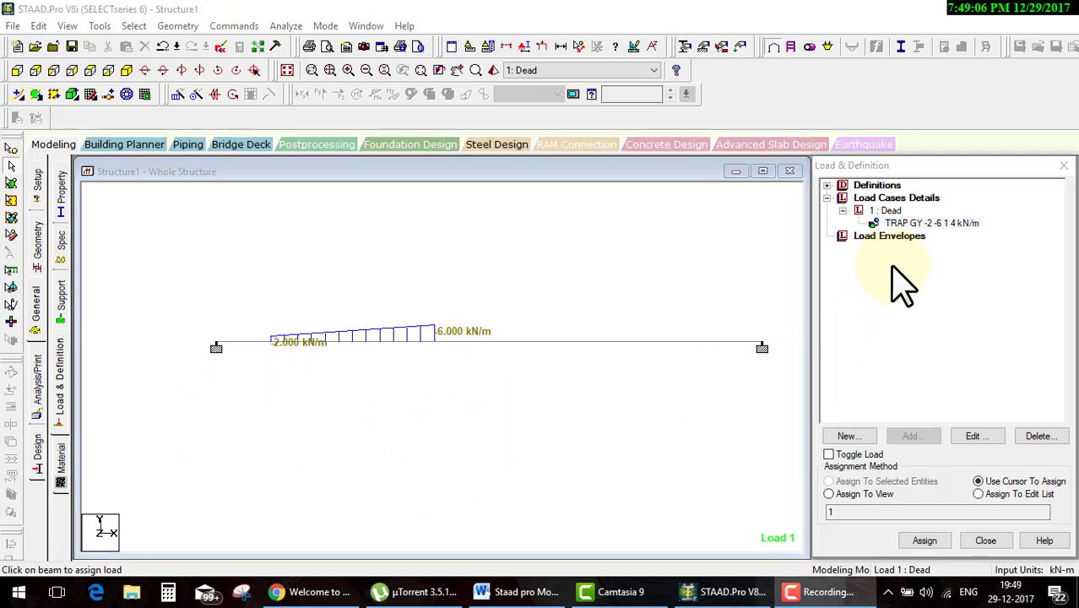
{"action": "left_click", "coordinate": [912, 225]}
{"action": "key", "text": "Delete"}
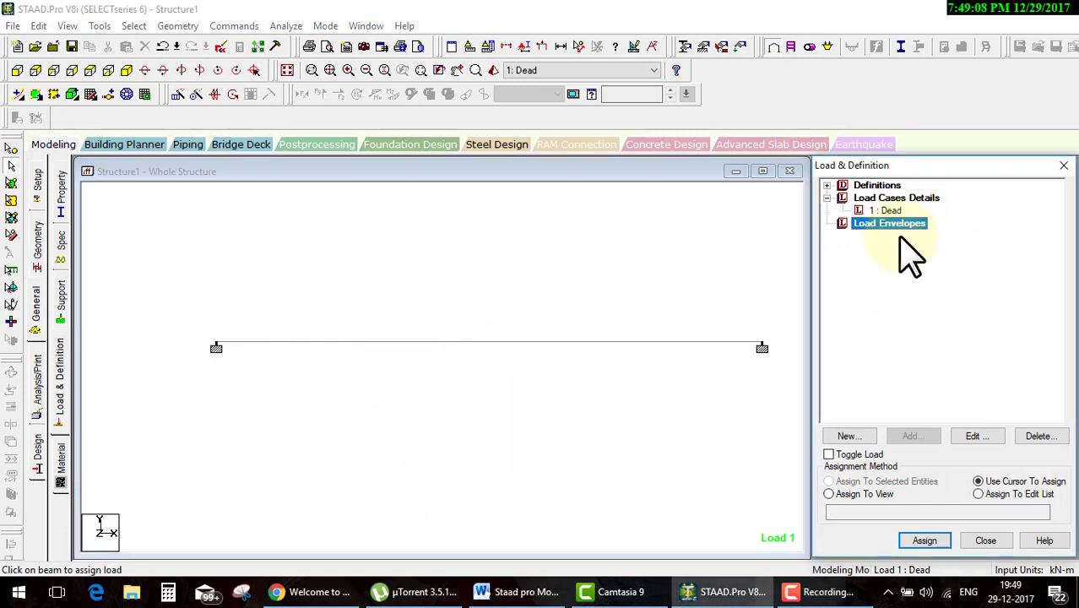
{"action": "left_click", "coordinate": [913, 439]}
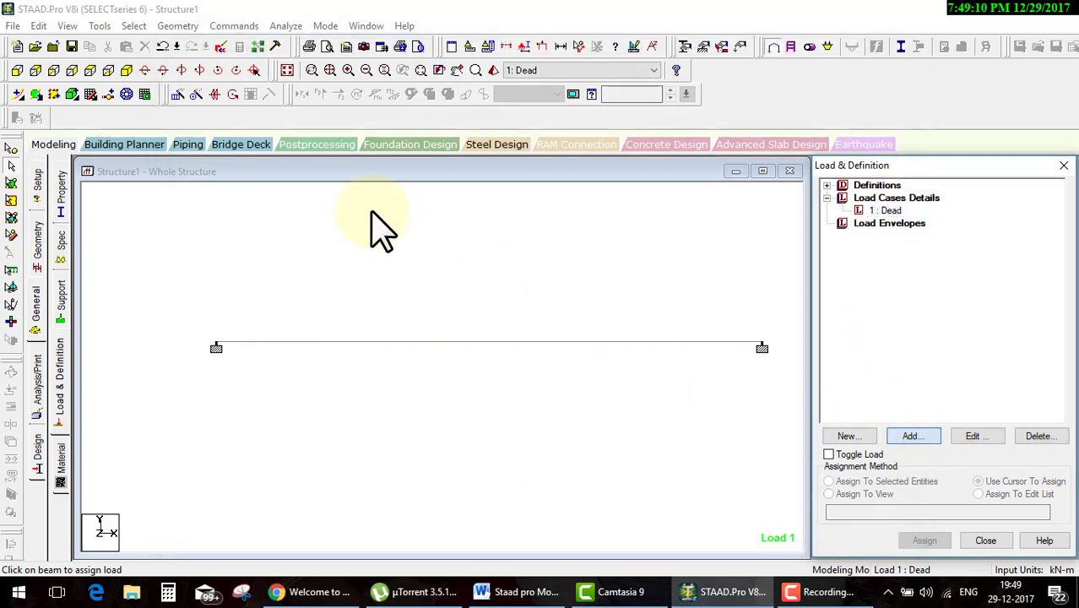
- Display the Hydrostatic member load options in the Add New load items window, then close it
{"action": "left_click", "coordinate": [203, 100]}
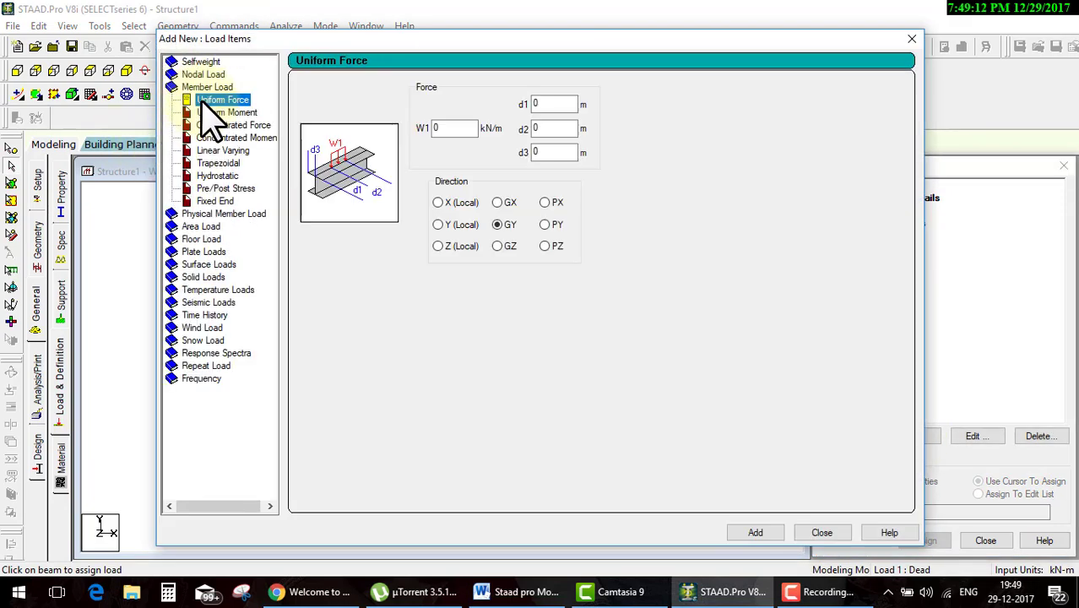
{"action": "left_click", "coordinate": [218, 176]}
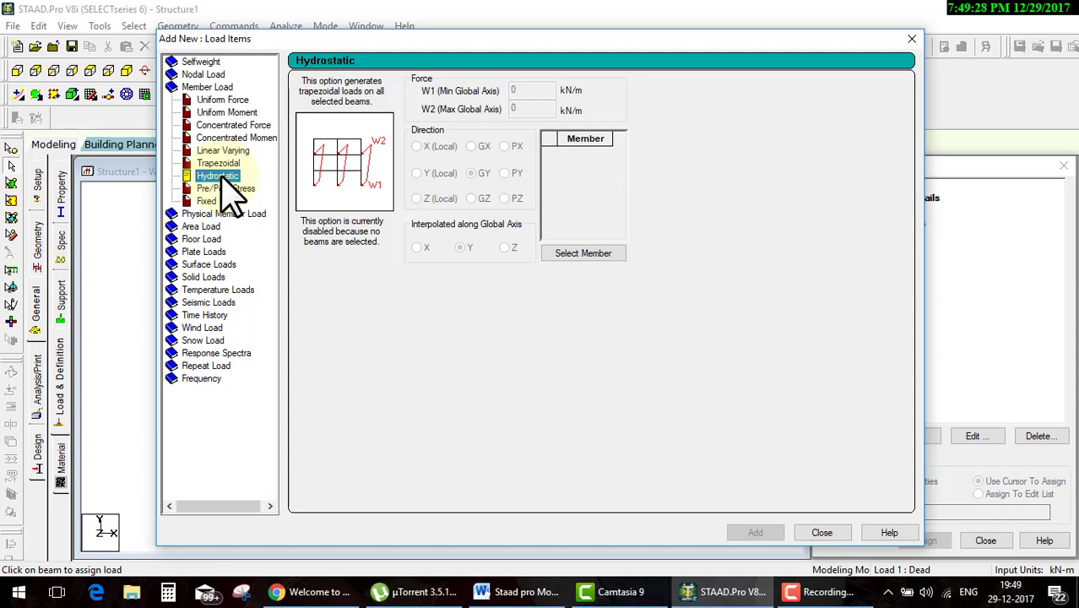
{"action": "left_click", "coordinate": [911, 39]}
- Translationally repeat the beam along global Y with linked steps to form the frame columns
{"action": "left_click", "coordinate": [448, 343]}
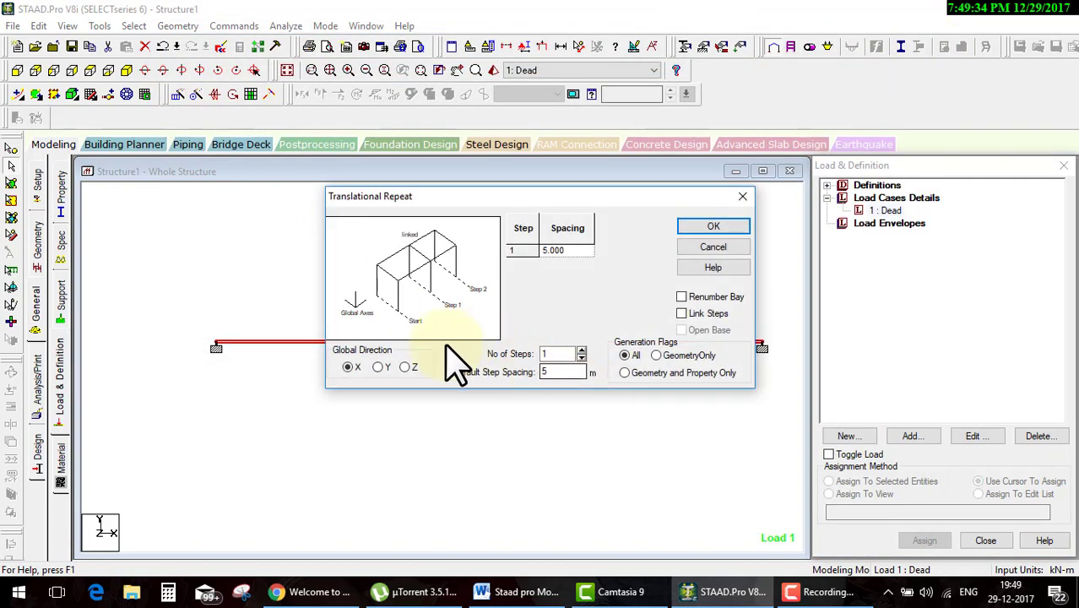
{"action": "left_click", "coordinate": [377, 367]}
{"action": "left_click", "coordinate": [682, 314]}
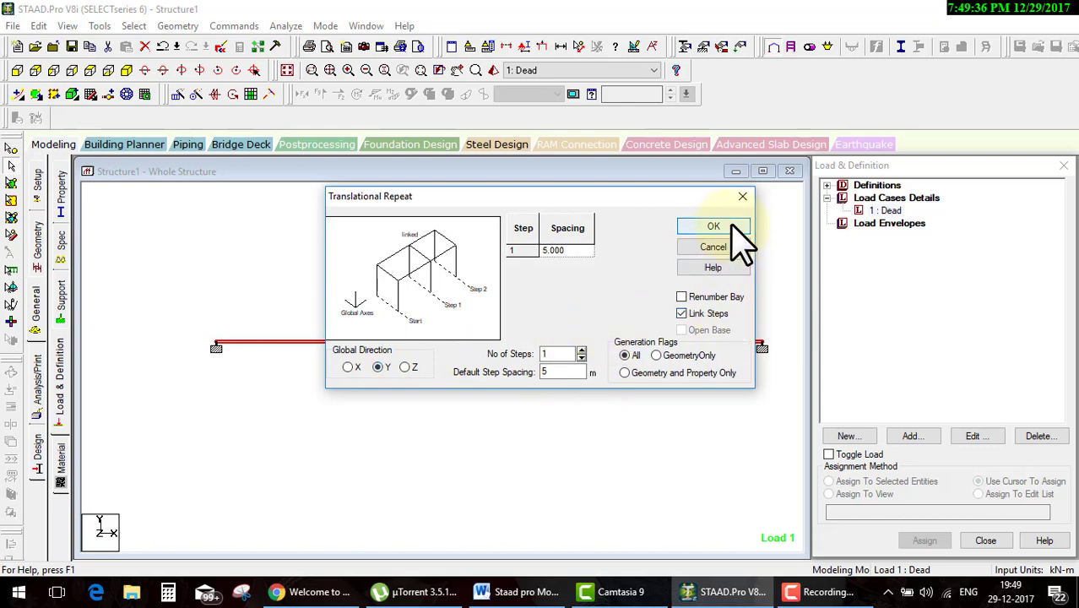
{"action": "left_click", "coordinate": [714, 226]}
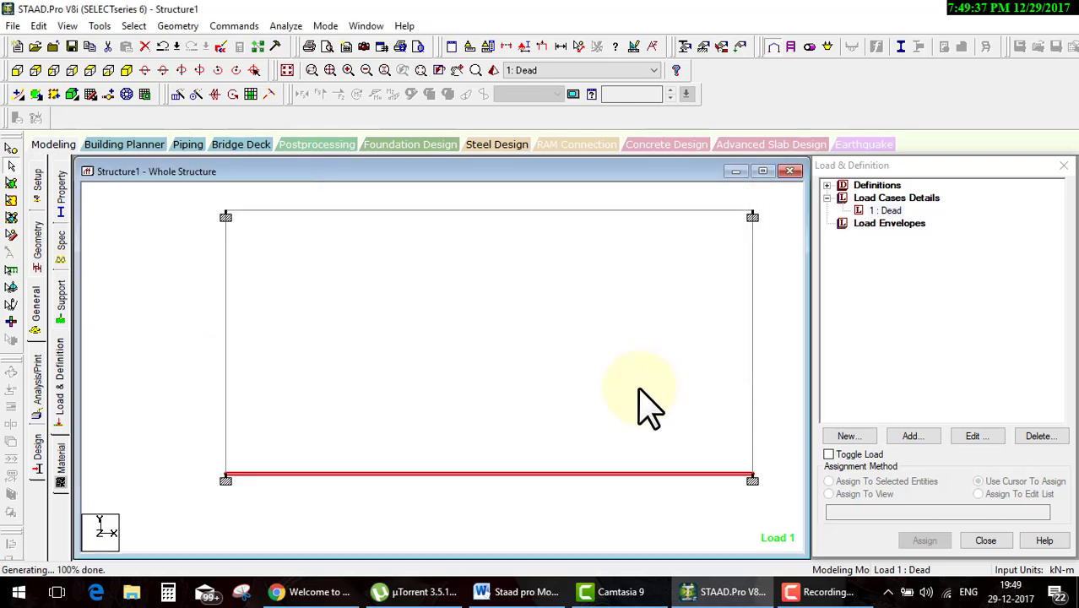
- In isometric view, add a four-noded plate through the frame's four corner nodes
{"action": "left_click", "coordinate": [125, 71]}
{"action": "left_click", "coordinate": [126, 70]}
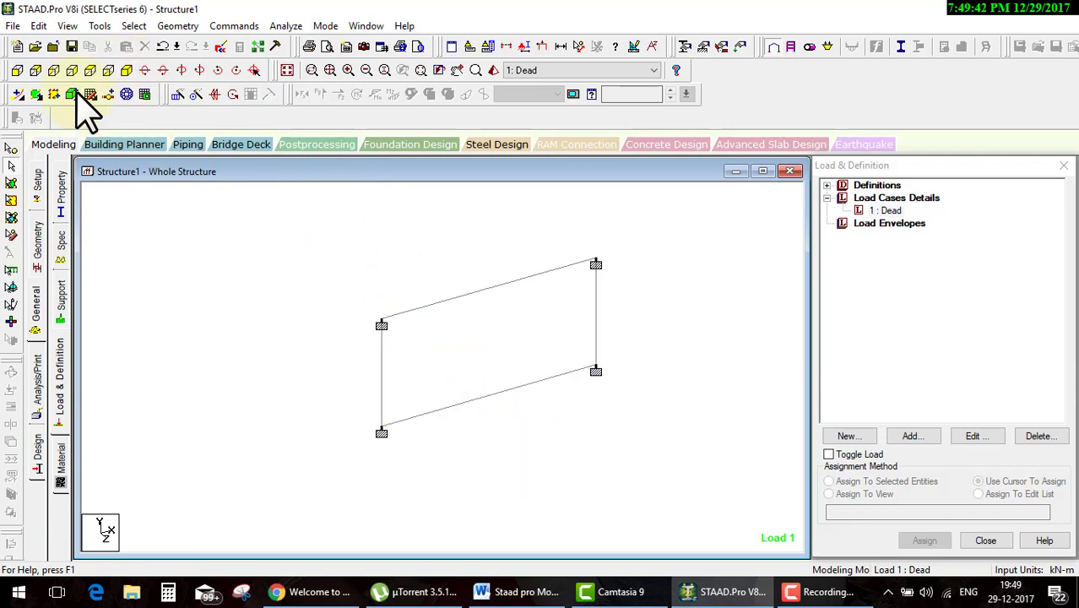
{"action": "left_click", "coordinate": [36, 95]}
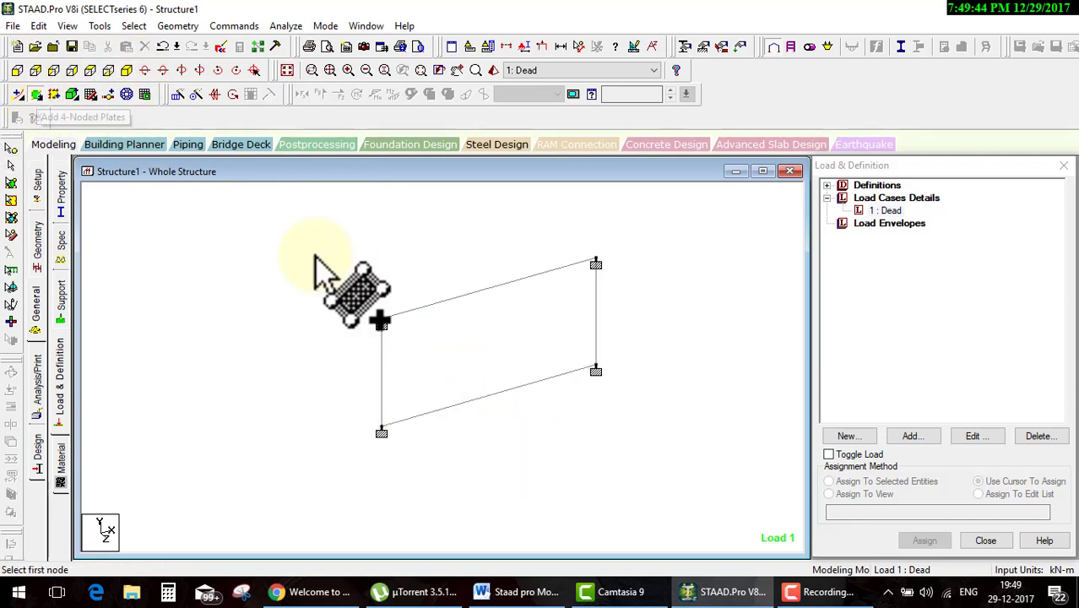
{"action": "left_click", "coordinate": [381, 432]}
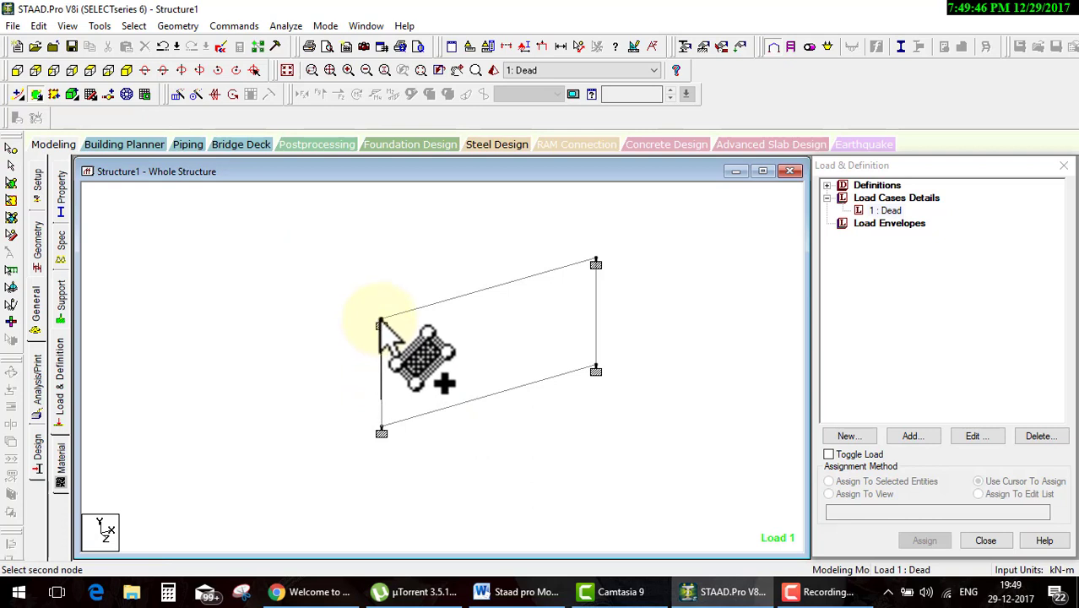
{"action": "left_click", "coordinate": [381, 325]}
{"action": "left_click", "coordinate": [595, 264]}
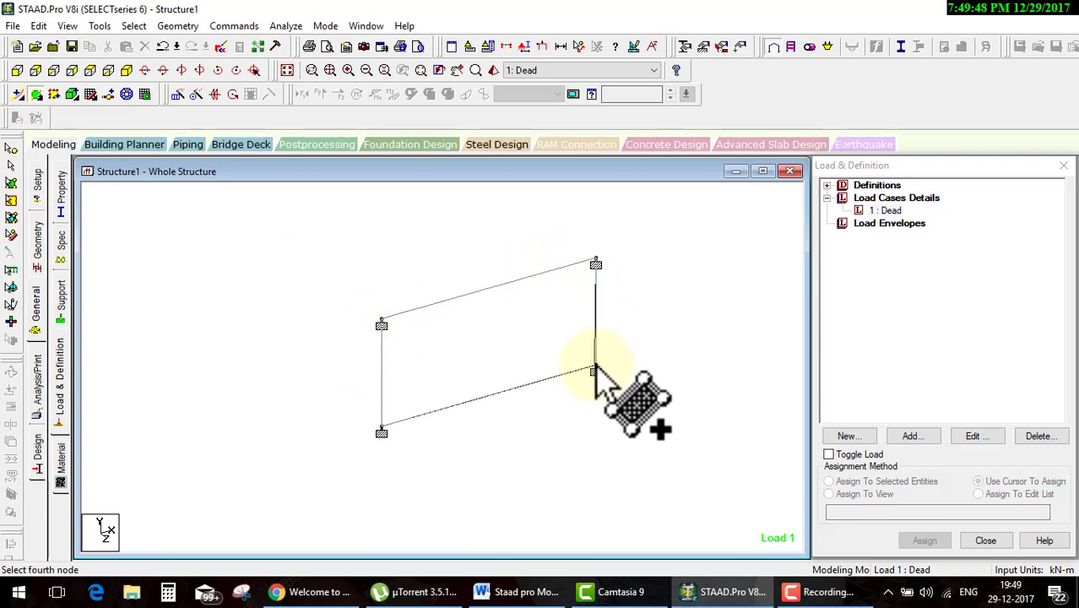
{"action": "left_click", "coordinate": [596, 370]}
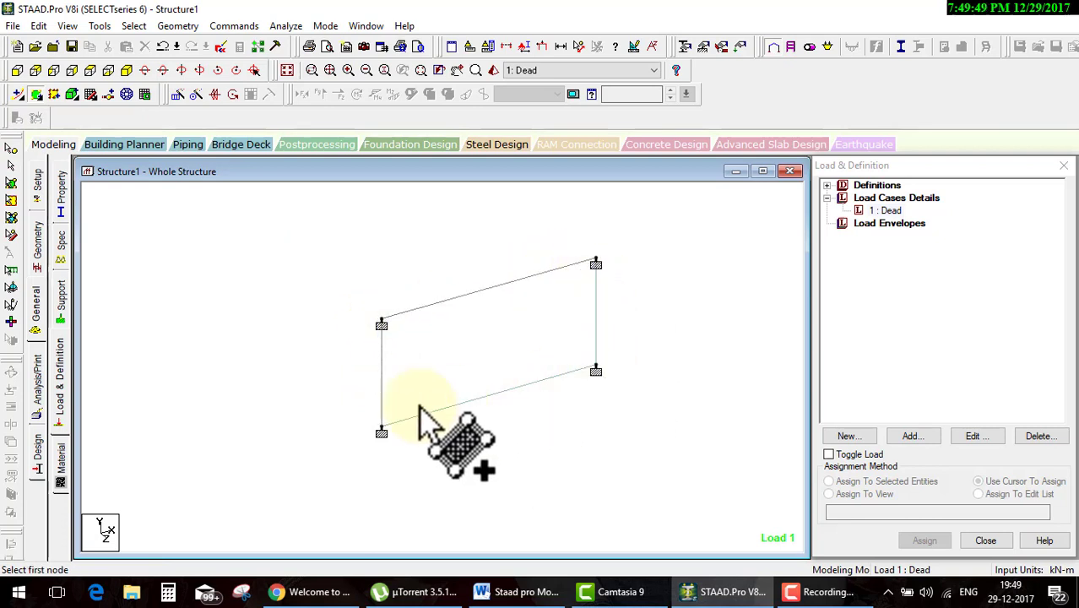
- Delete the plate filling the frame
{"action": "left_click", "coordinate": [11, 184]}
{"action": "left_click", "coordinate": [506, 357]}
{"action": "key", "text": "Delete"}
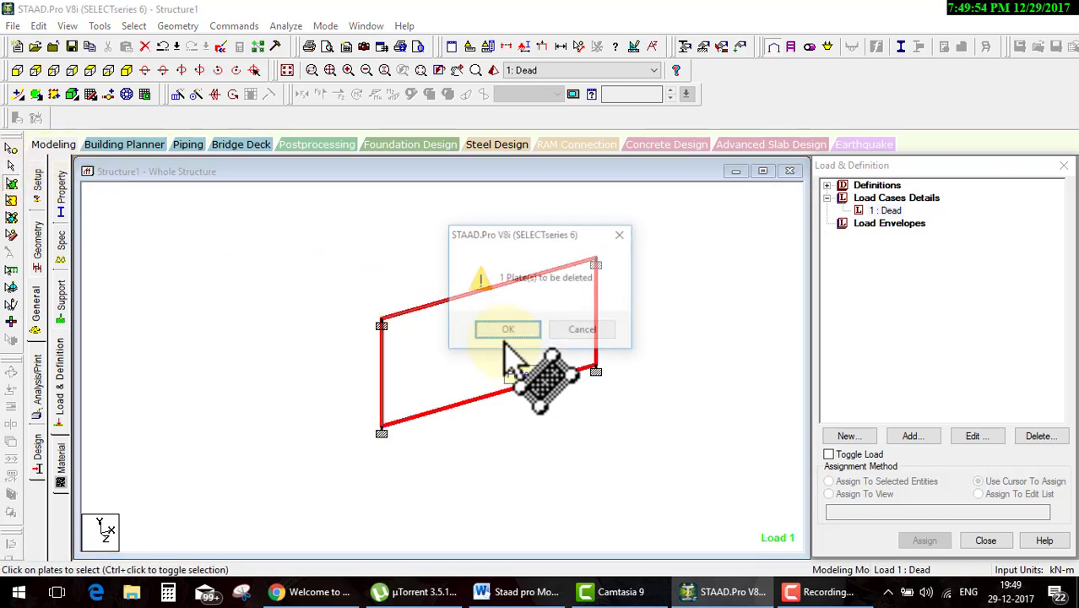
{"action": "left_click", "coordinate": [508, 331]}
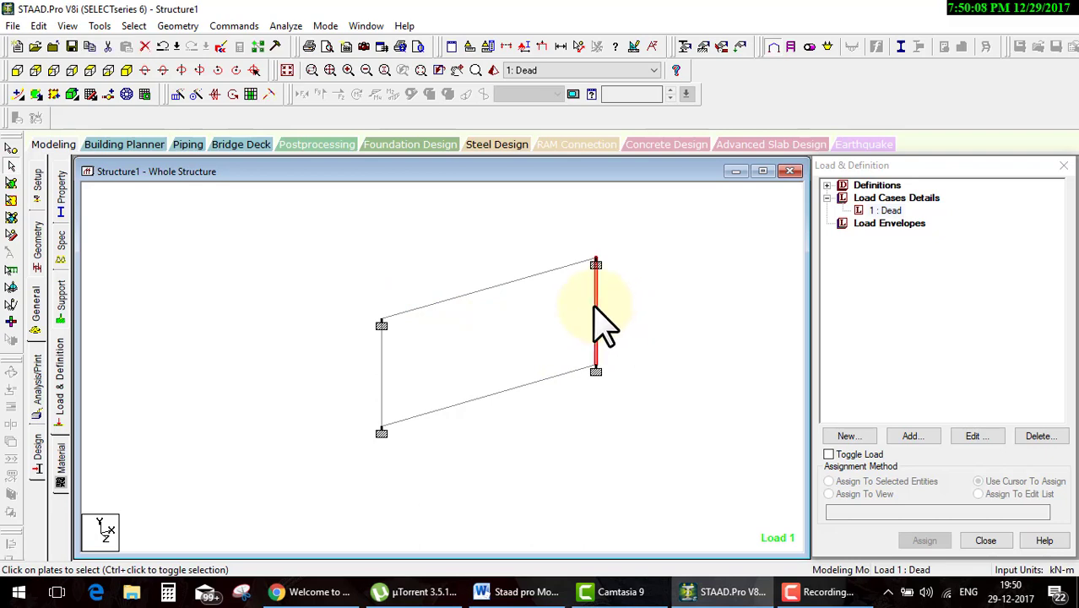
- Start a Hydrostatic member load in Dead on member 3, the right column
{"action": "left_click", "coordinate": [885, 211]}
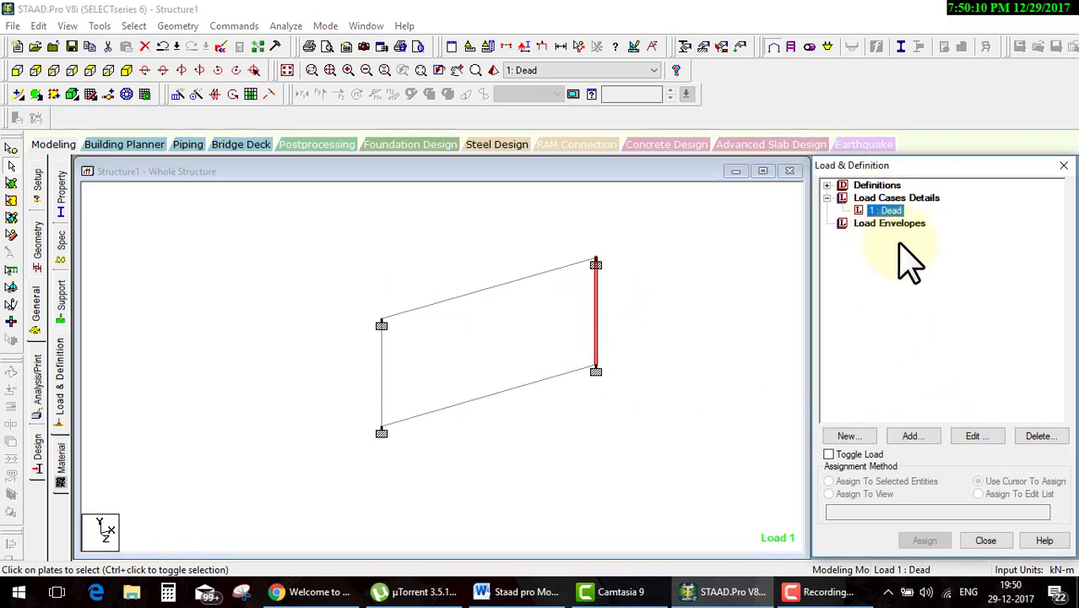
{"action": "left_click", "coordinate": [910, 438]}
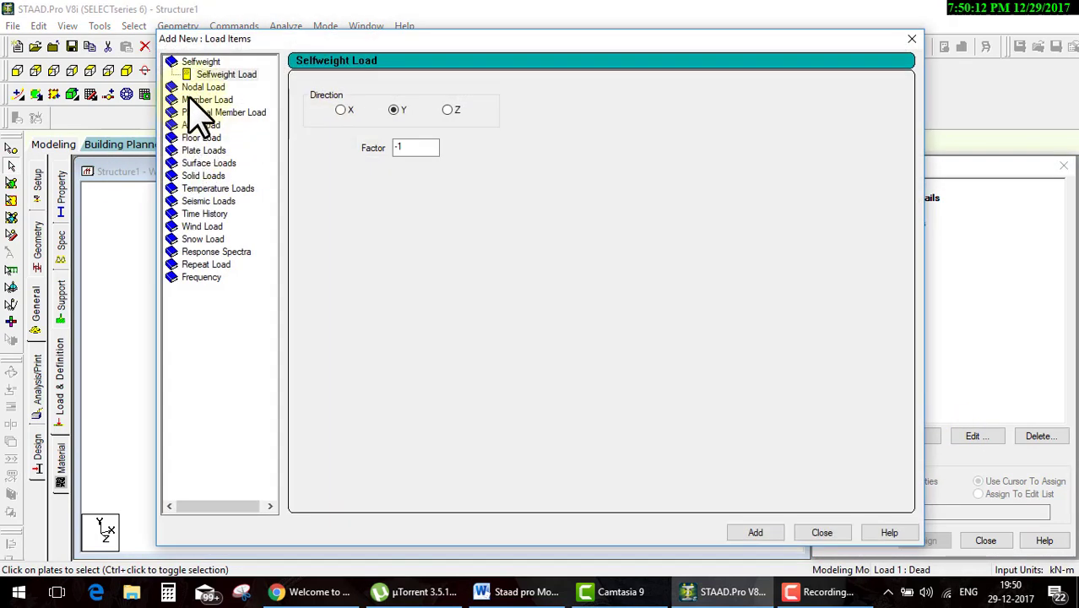
{"action": "left_click", "coordinate": [191, 100]}
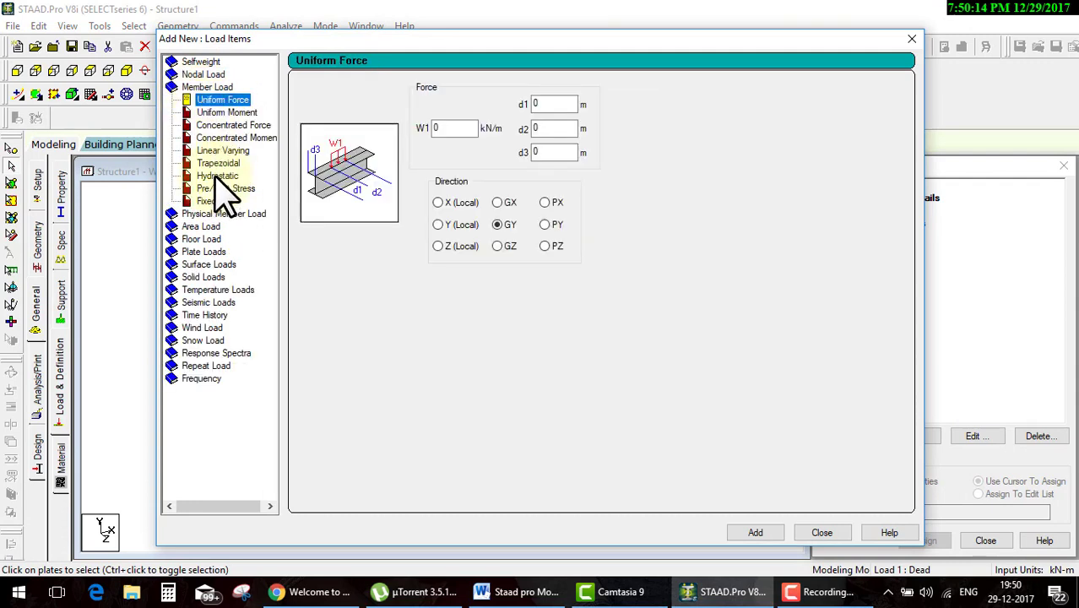
{"action": "left_click", "coordinate": [216, 176]}
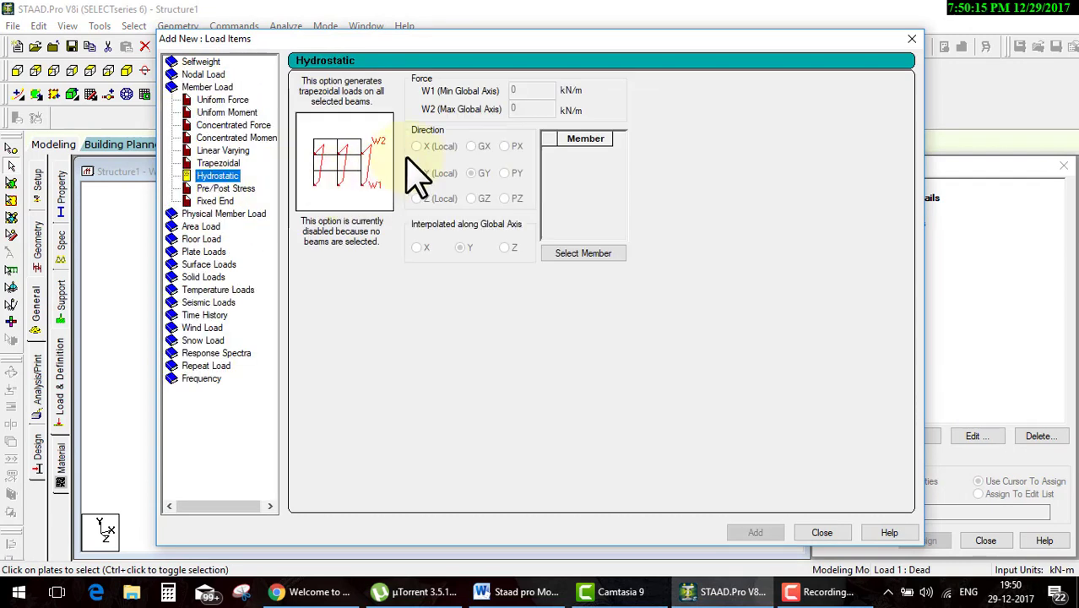
{"action": "left_click", "coordinate": [584, 254]}
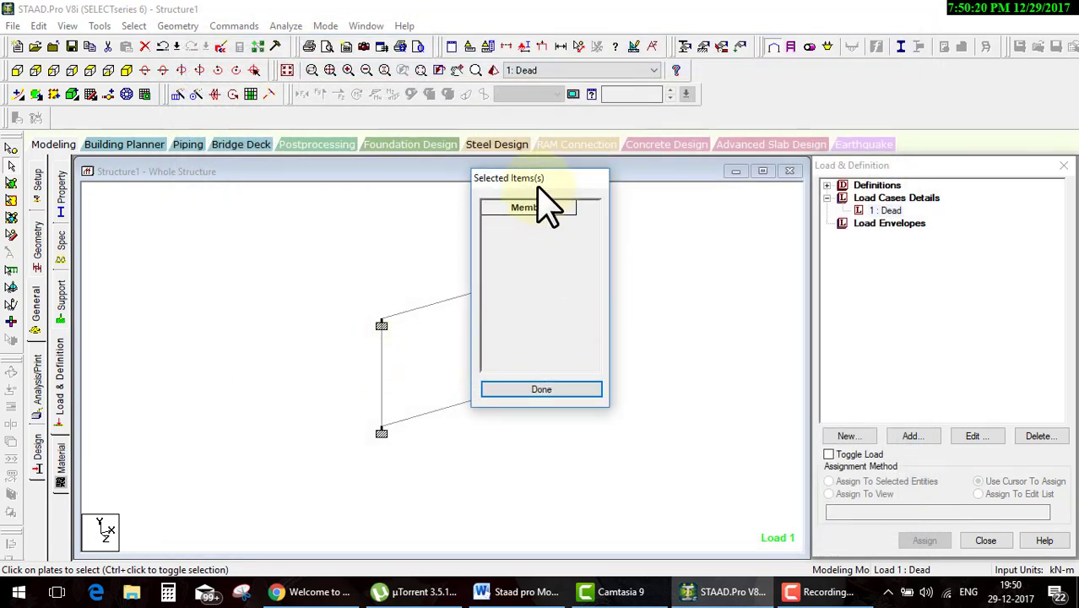
{"action": "left_click_drag", "start_coordinate": [538, 184], "coordinate": [329, 208]}
{"action": "left_click", "coordinate": [596, 308]}
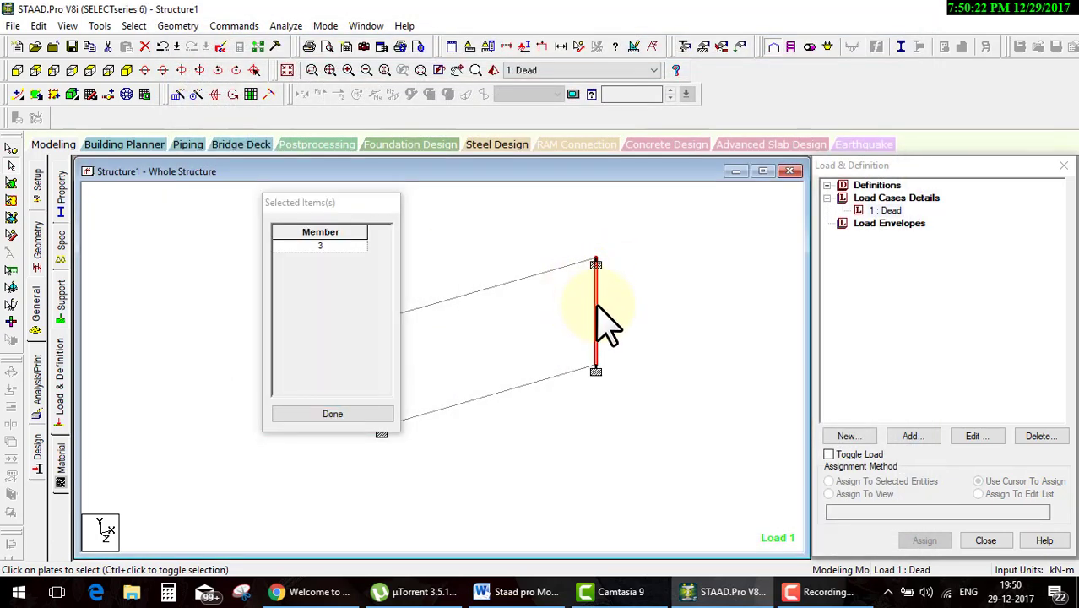
{"action": "left_click", "coordinate": [342, 411]}
- Set W1 2 and W2 6 kN/m acting in GX and add the load
{"action": "double_click", "coordinate": [519, 90]}
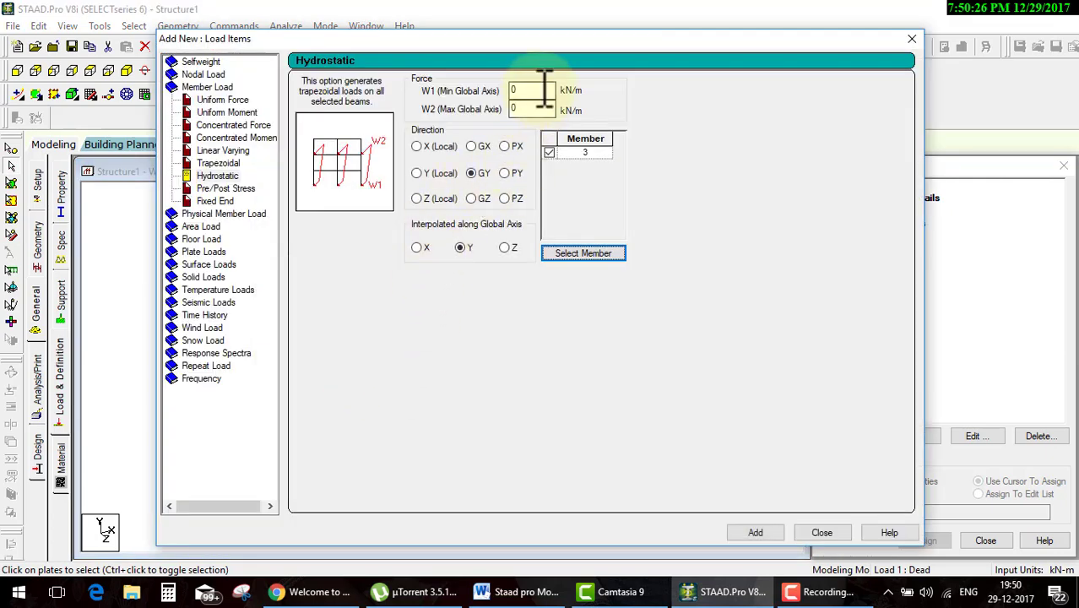
{"action": "type", "text": "2"}
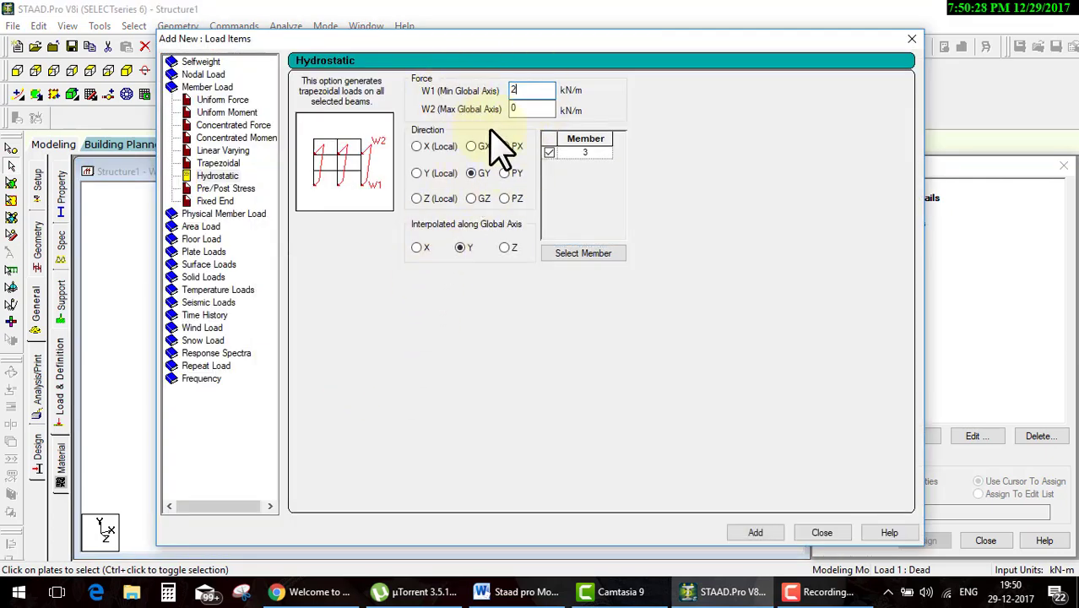
{"action": "double_click", "coordinate": [515, 109]}
{"action": "type", "text": "6"}
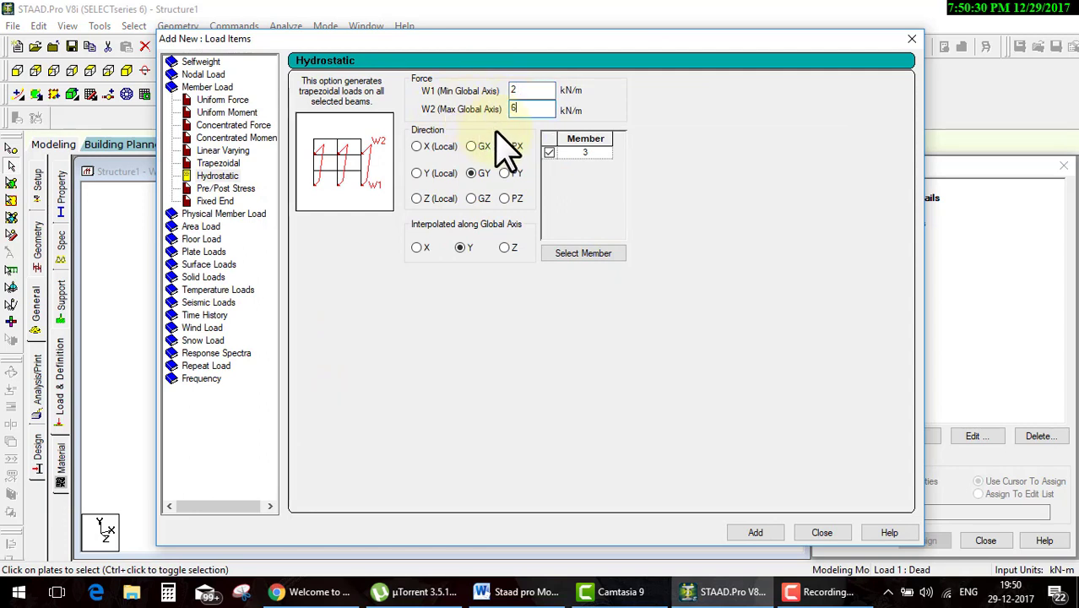
{"action": "left_click", "coordinate": [473, 148]}
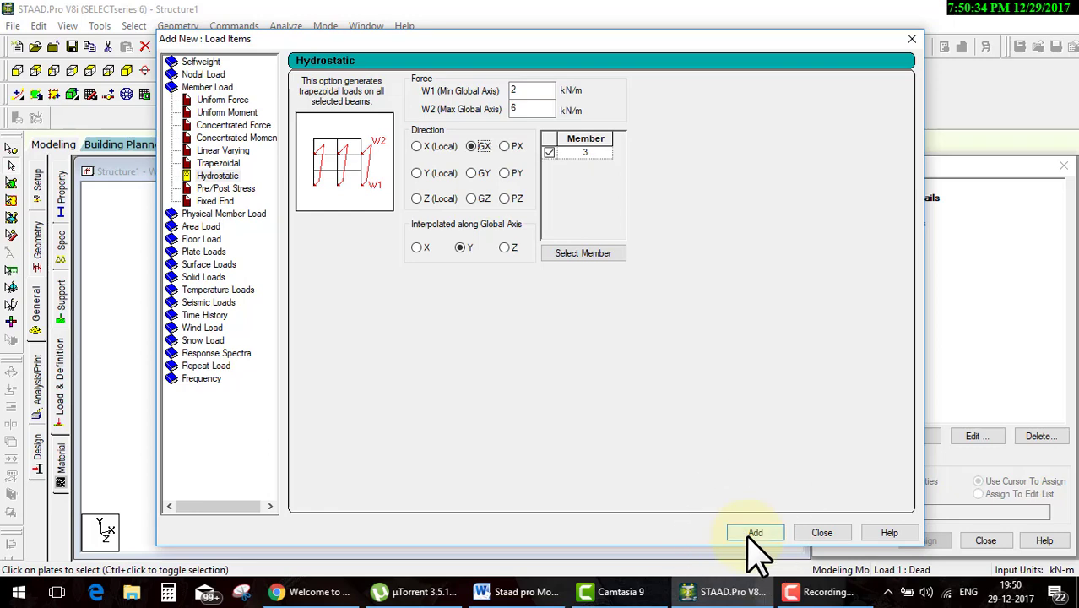
{"action": "left_click", "coordinate": [822, 533]}
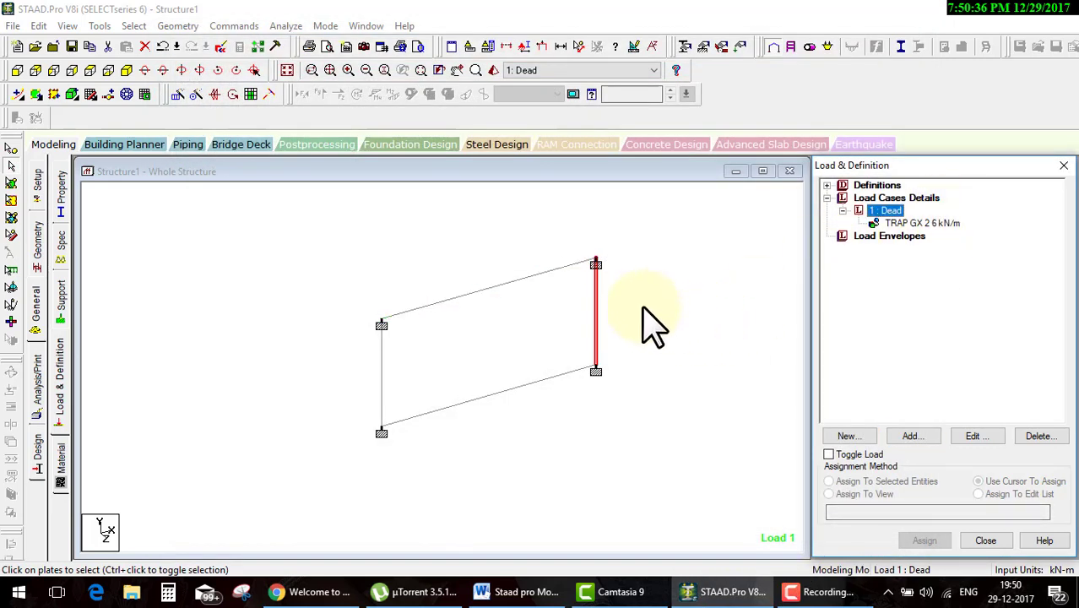
- Assign the 2–6 kN/m load to the right column, inspect it in front view, then delete it
{"action": "left_click", "coordinate": [916, 222]}
{"action": "left_click", "coordinate": [596, 322]}
{"action": "scroll", "coordinate": [600, 324], "scroll_direction": "up", "scroll_amount": 1}
{"action": "scroll", "coordinate": [601, 325], "scroll_direction": "up", "scroll_amount": 1}
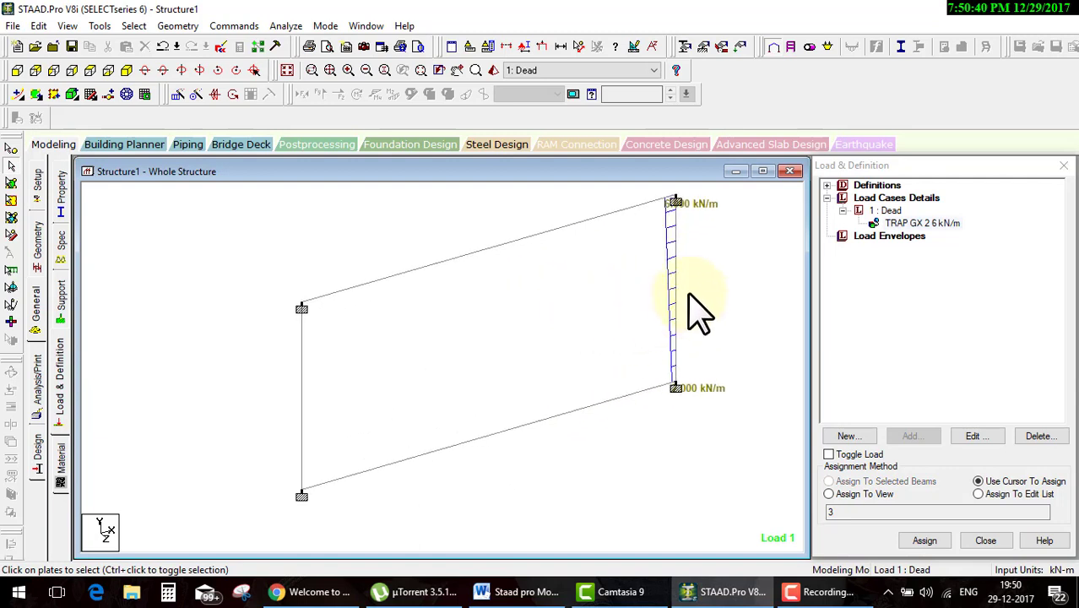
{"action": "left_click", "coordinate": [17, 68]}
{"action": "mouse_move", "coordinate": [771, 349]}
{"action": "middle_mouse_down"}
{"action": "mouse_move", "coordinate": [566, 371]}
{"action": "mouse_move", "coordinate": [572, 348]}
{"action": "middle_mouse_up"}
{"action": "mouse_move", "coordinate": [485, 276]}
{"action": "left_mouse_down"}
{"action": "mouse_move", "coordinate": [579, 276]}
{"action": "mouse_move", "coordinate": [558, 289]}
{"action": "left_mouse_up"}
{"action": "mouse_move", "coordinate": [554, 461]}
{"action": "left_mouse_down"}
{"action": "mouse_move", "coordinate": [562, 530]}
{"action": "mouse_move", "coordinate": [557, 462]}
{"action": "left_mouse_up"}
{"action": "left_click_drag", "start_coordinate": [550, 196], "coordinate": [549, 209]}
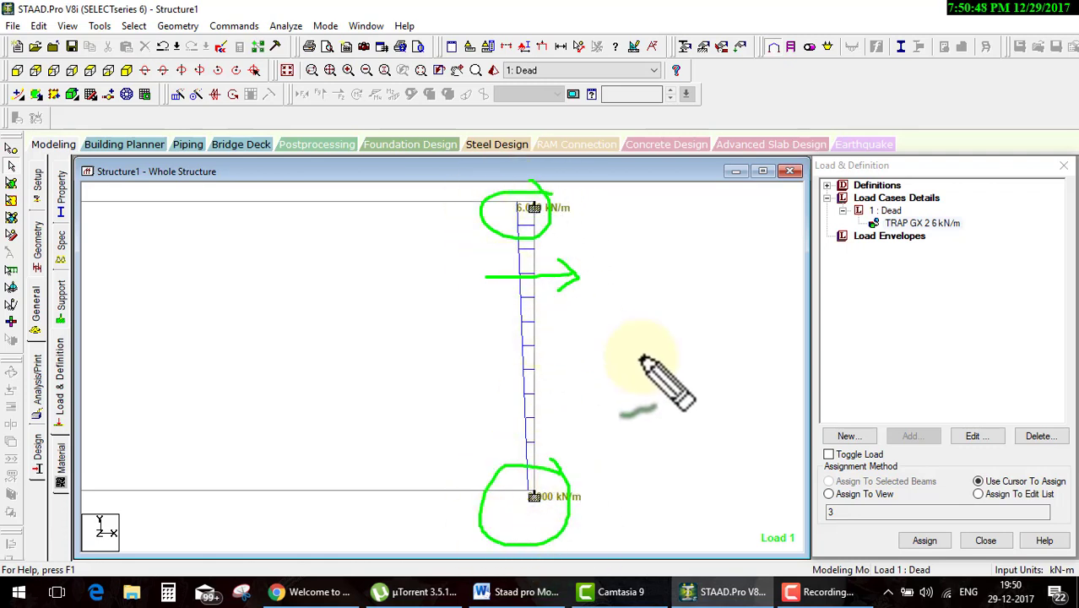
{"action": "key", "text": "Escape"}
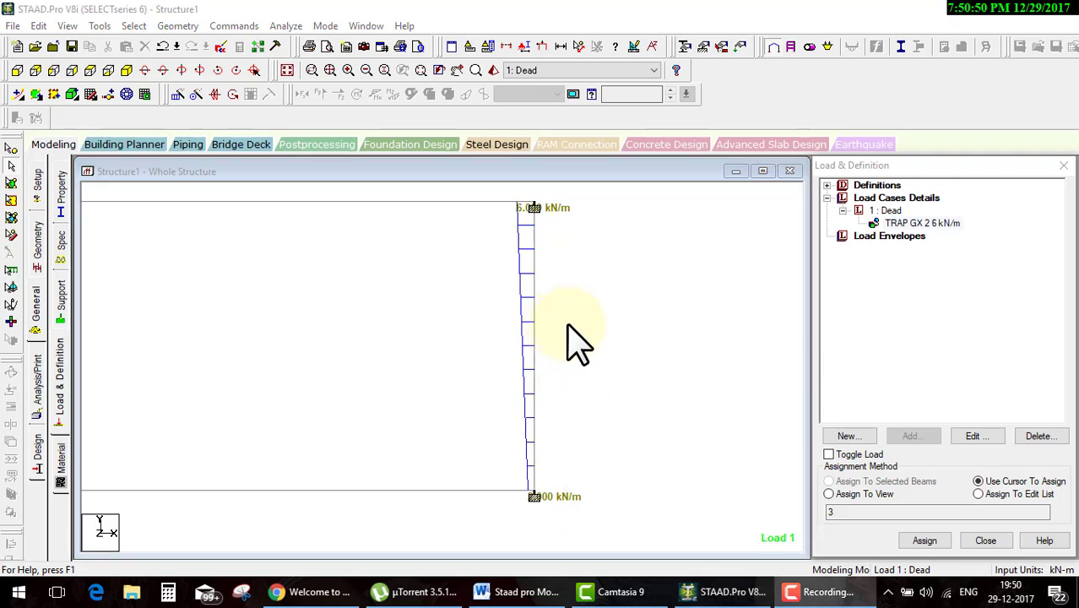
{"action": "left_click", "coordinate": [903, 223]}
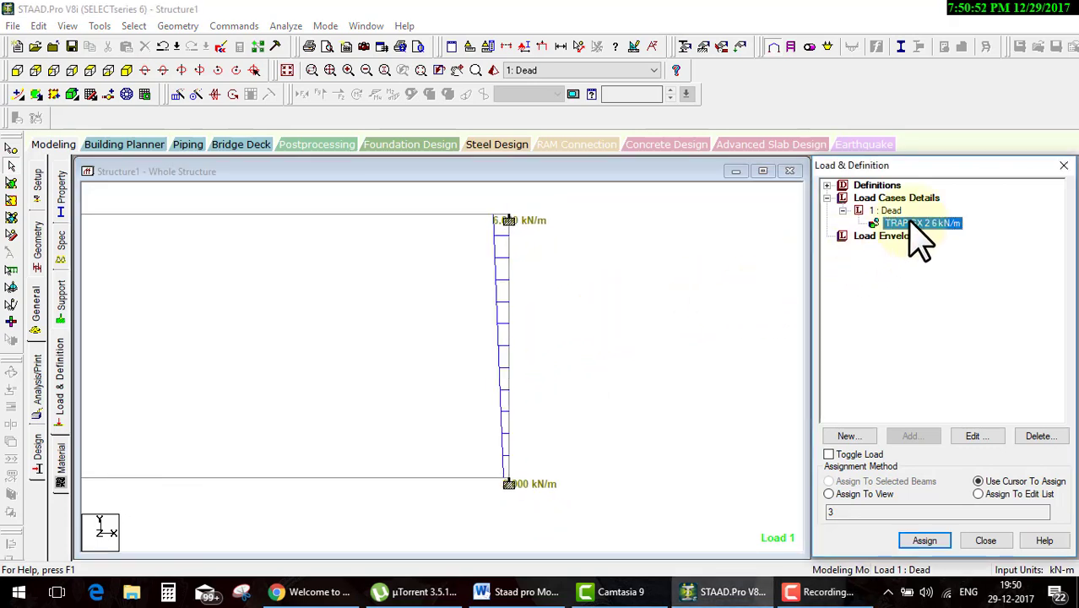
{"action": "key", "text": "Delete"}
- Bring up the Pre/Post Stress member load form for a new item in Dead
{"action": "left_click", "coordinate": [885, 210]}
{"action": "left_click", "coordinate": [909, 436]}
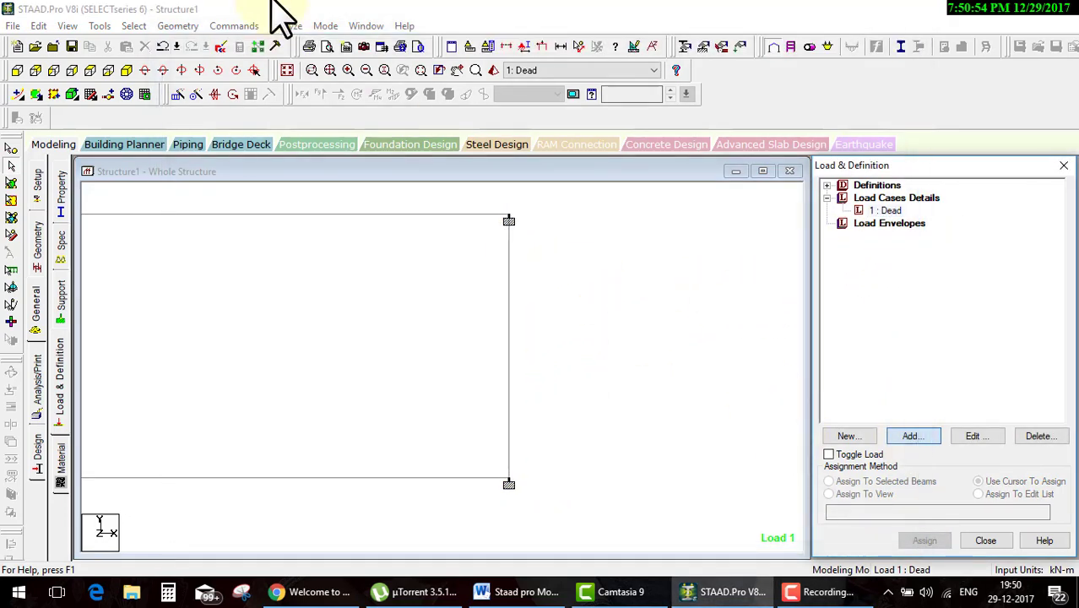
{"action": "left_click", "coordinate": [207, 100]}
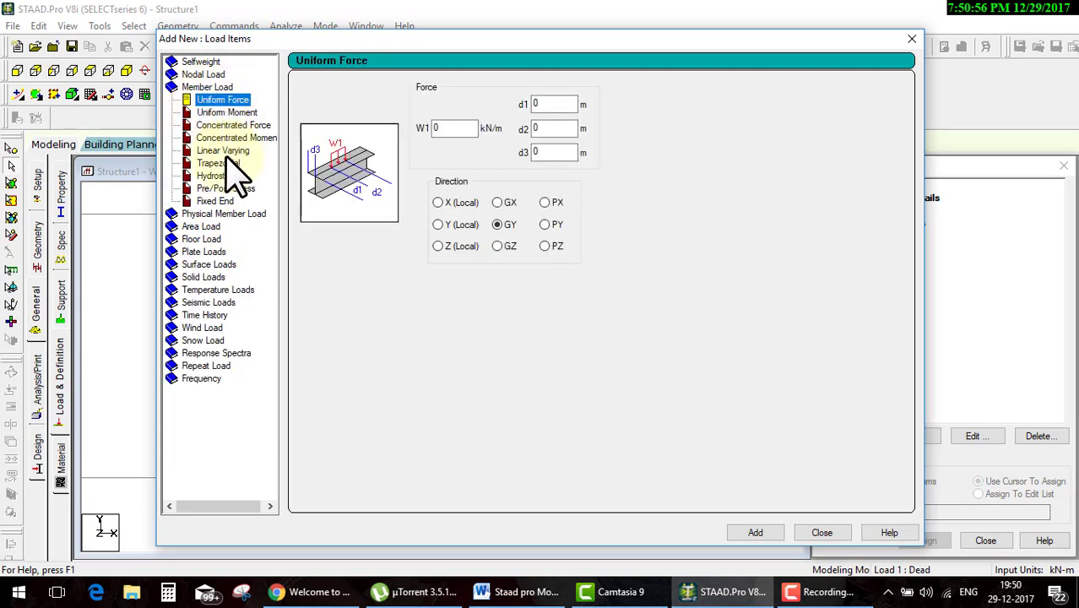
{"action": "left_click", "coordinate": [239, 208]}
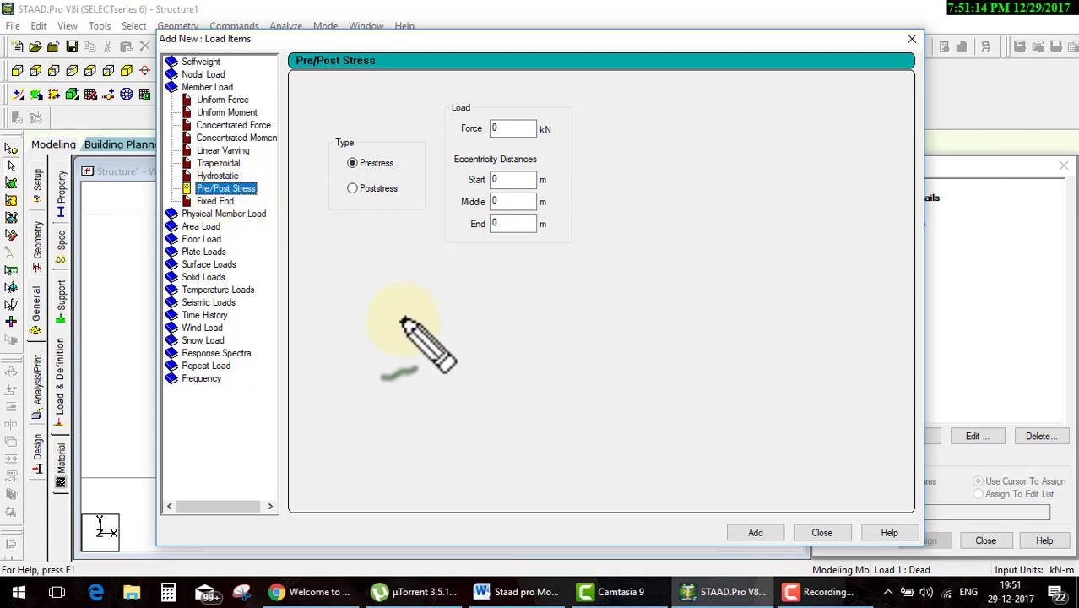
- Sketch a beam with end force arrows over the form to explain prestress, then clear it
{"action": "left_click_drag", "start_coordinate": [405, 309], "coordinate": [789, 312]}
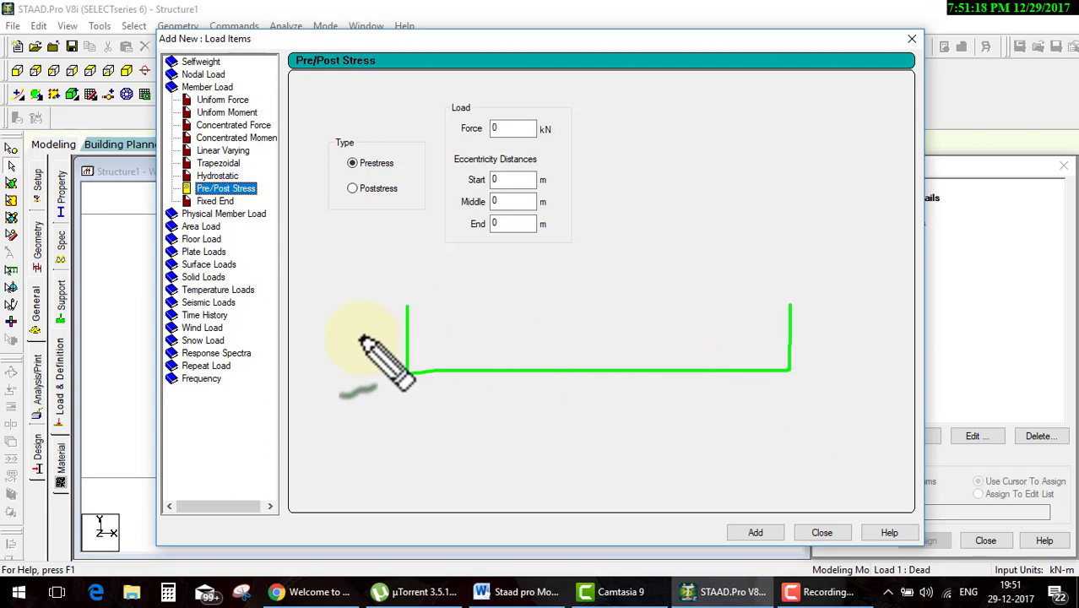
{"action": "mouse_move", "coordinate": [361, 336]}
{"action": "left_mouse_down"}
{"action": "mouse_move", "coordinate": [829, 318]}
{"action": "mouse_move", "coordinate": [817, 334]}
{"action": "left_mouse_up"}
{"action": "left_click_drag", "start_coordinate": [386, 321], "coordinate": [373, 351]}
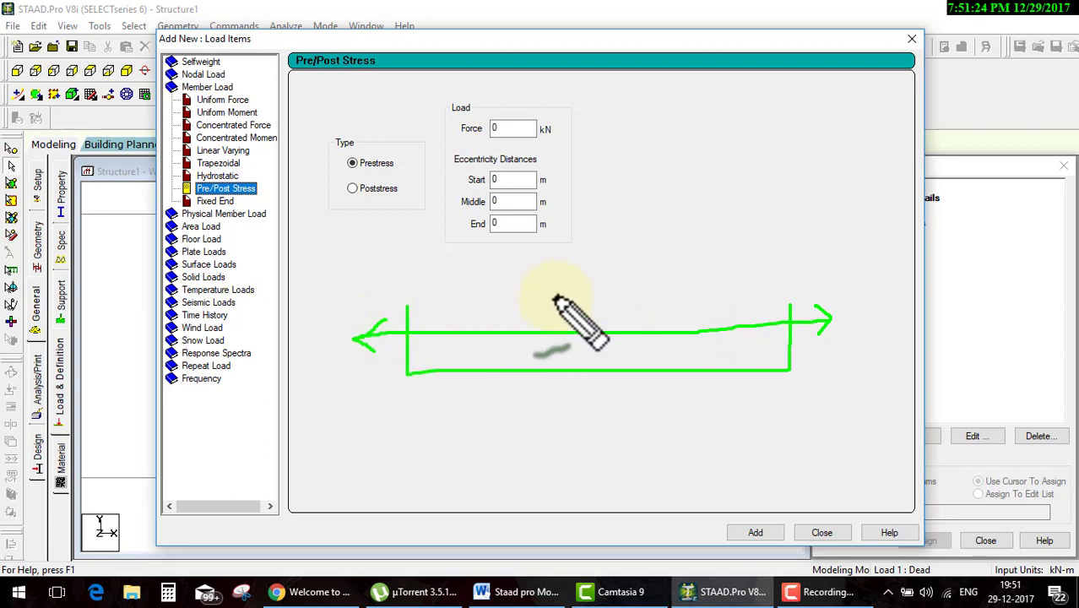
{"action": "mouse_move", "coordinate": [574, 272]}
{"action": "left_mouse_down"}
{"action": "mouse_move", "coordinate": [603, 297]}
{"action": "mouse_move", "coordinate": [623, 282]}
{"action": "mouse_move", "coordinate": [626, 361]}
{"action": "left_mouse_up"}
{"action": "mouse_move", "coordinate": [414, 310]}
{"action": "left_mouse_down"}
{"action": "mouse_move", "coordinate": [591, 294]}
{"action": "mouse_move", "coordinate": [790, 337]}
{"action": "mouse_move", "coordinate": [517, 379]}
{"action": "mouse_move", "coordinate": [433, 325]}
{"action": "mouse_move", "coordinate": [623, 306]}
{"action": "left_mouse_up"}
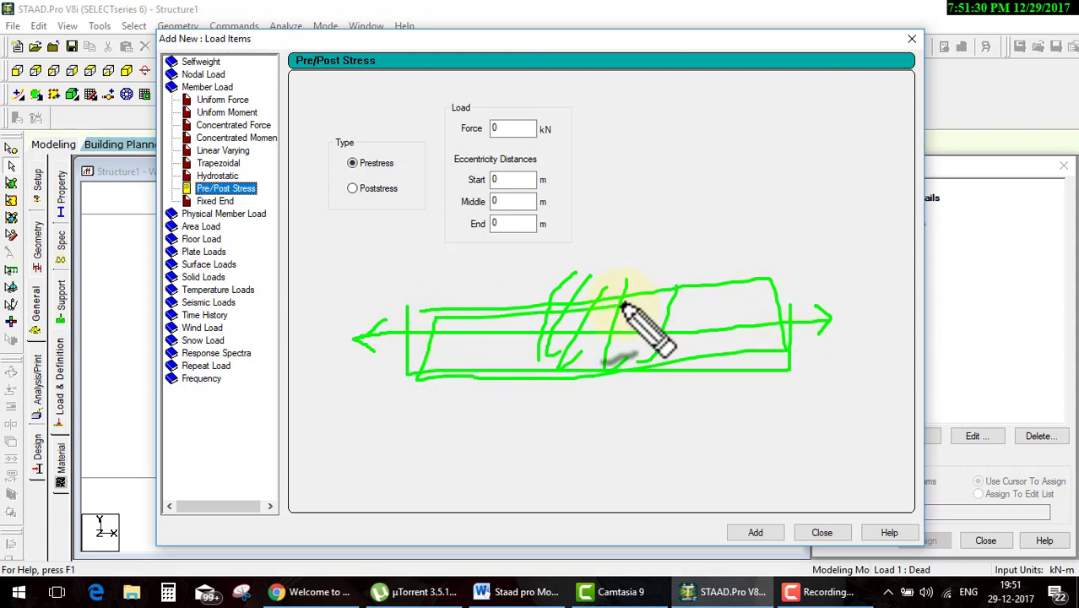
{"action": "left_click", "coordinate": [493, 331]}
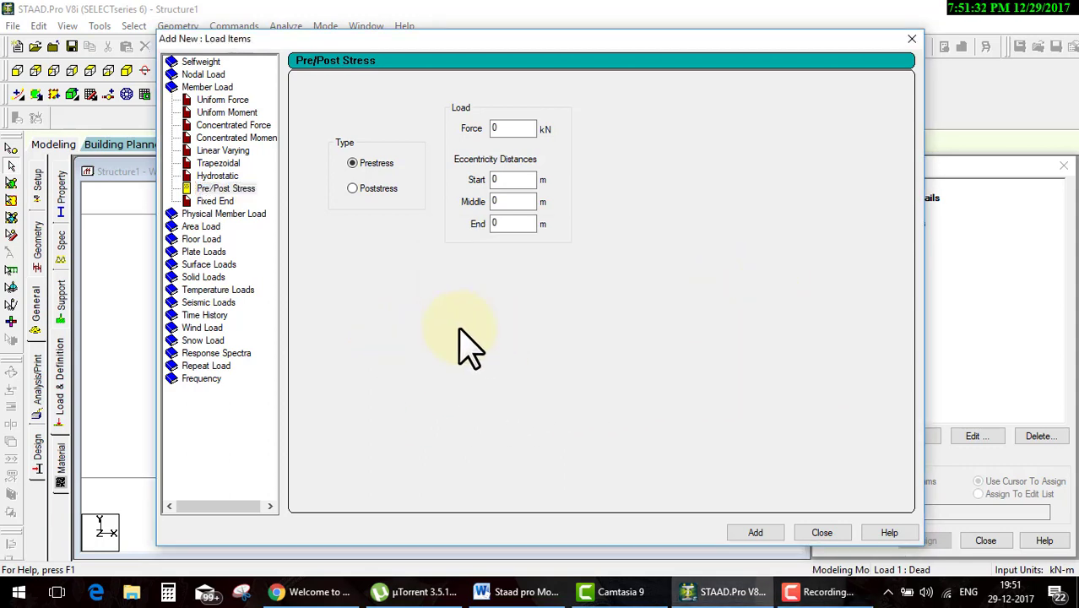
- Sketch a beam with a tendon line and tension arrows at both ends, then clear the sketch
{"action": "mouse_move", "coordinate": [457, 323]}
{"action": "left_mouse_down"}
{"action": "mouse_move", "coordinate": [464, 408]}
{"action": "mouse_move", "coordinate": [517, 314]}
{"action": "mouse_move", "coordinate": [804, 326]}
{"action": "left_mouse_up"}
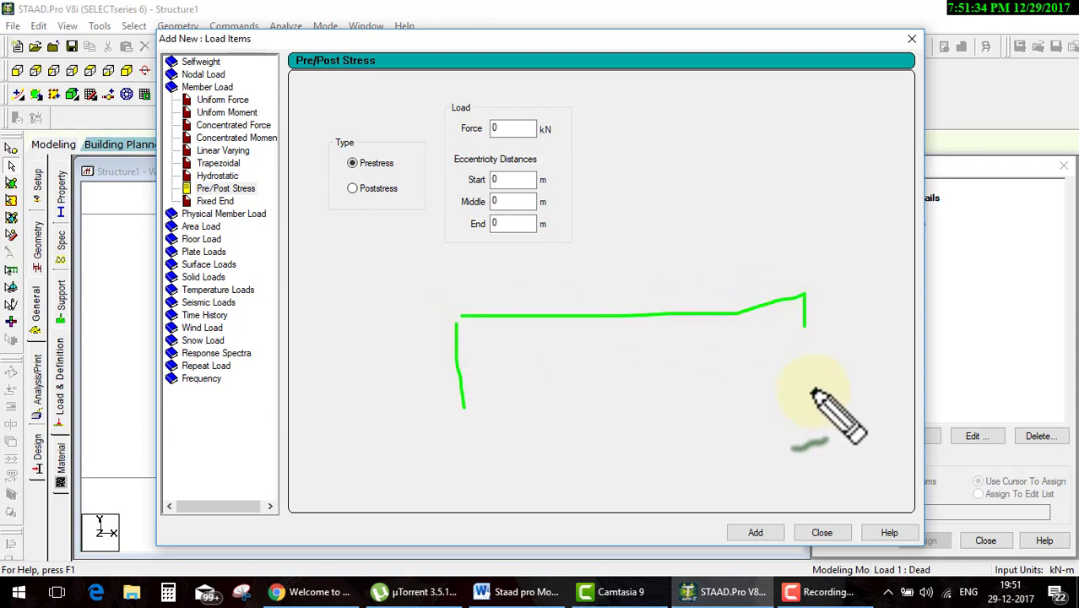
{"action": "left_click_drag", "start_coordinate": [812, 391], "coordinate": [463, 426]}
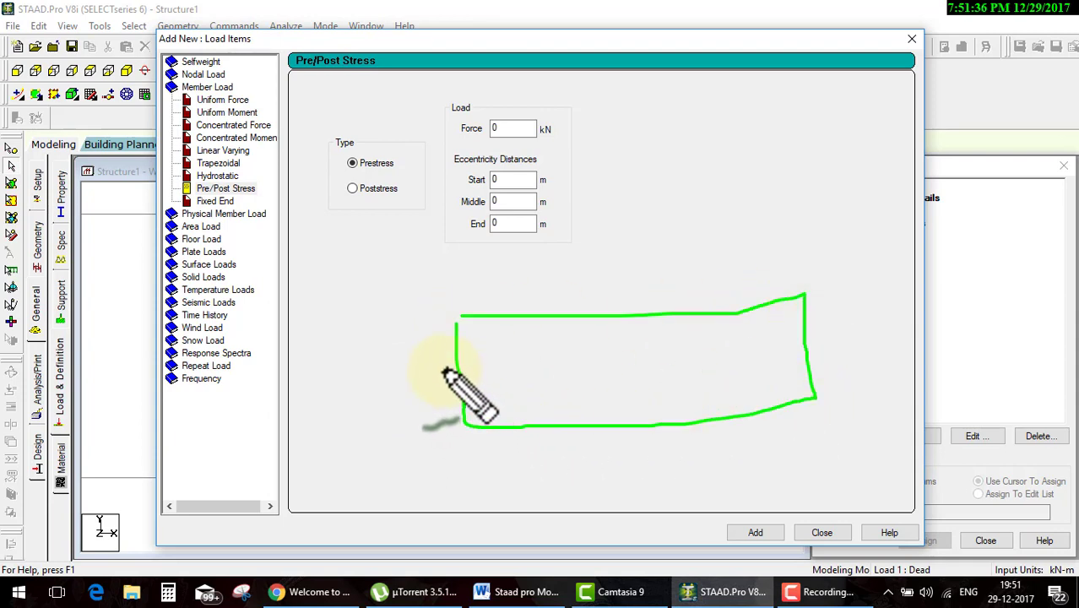
{"action": "left_click_drag", "start_coordinate": [442, 369], "coordinate": [814, 344]}
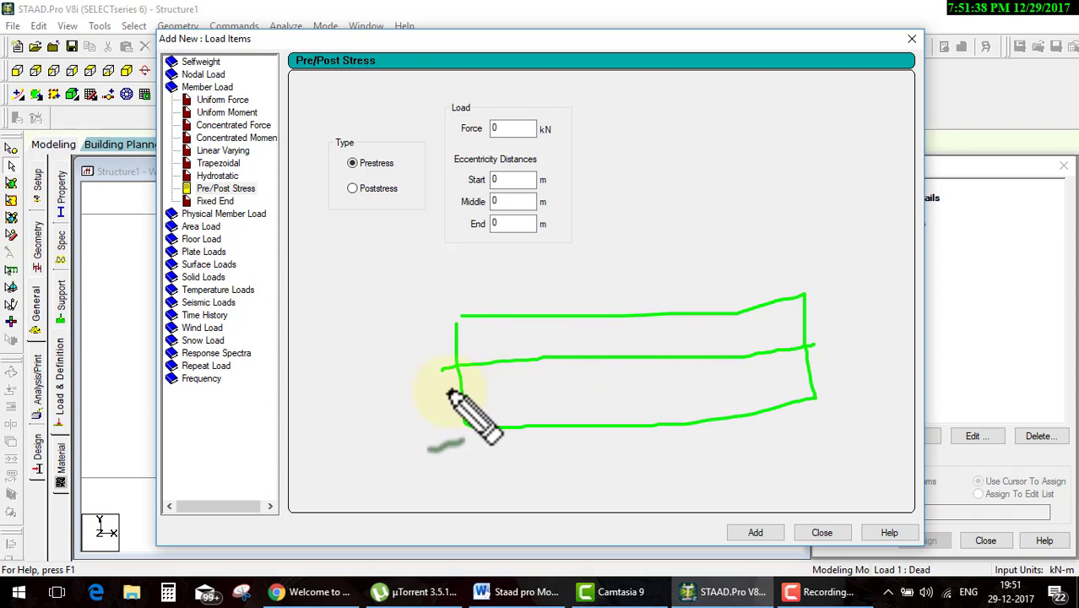
{"action": "left_click_drag", "start_coordinate": [448, 390], "coordinate": [874, 363]}
{"action": "left_click_drag", "start_coordinate": [667, 373], "coordinate": [360, 390]}
{"action": "mouse_move", "coordinate": [402, 351]}
{"action": "left_mouse_down"}
{"action": "mouse_move", "coordinate": [361, 390]}
{"action": "mouse_move", "coordinate": [420, 426]}
{"action": "left_mouse_up"}
{"action": "left_click_drag", "start_coordinate": [846, 328], "coordinate": [904, 343]}
{"action": "left_click_drag", "start_coordinate": [904, 343], "coordinate": [862, 371]}
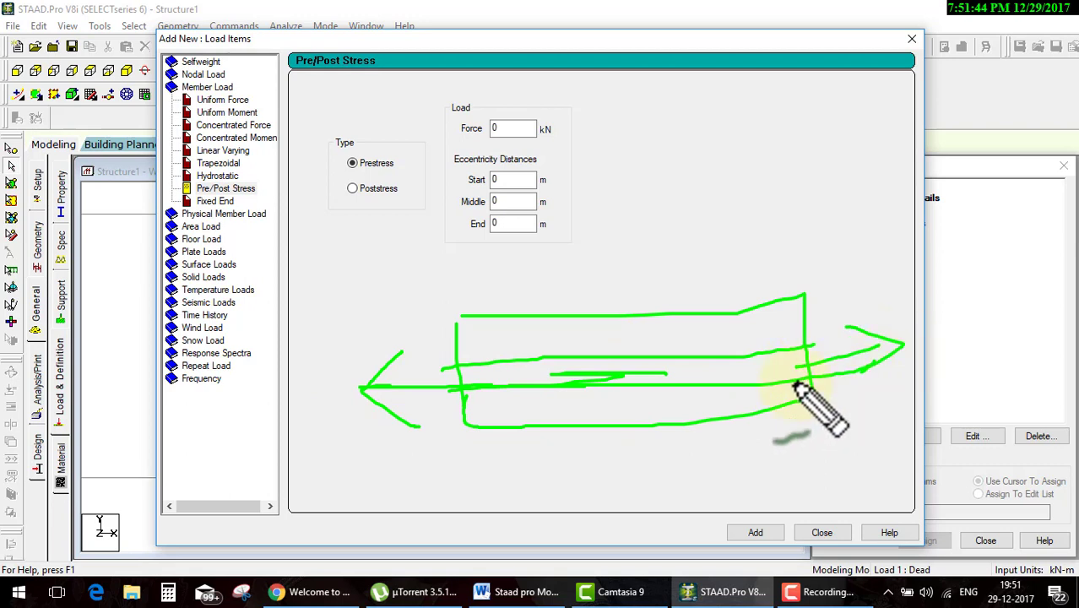
{"action": "left_click_drag", "start_coordinate": [414, 362], "coordinate": [450, 382]}
{"action": "left_click_drag", "start_coordinate": [426, 398], "coordinate": [449, 383]}
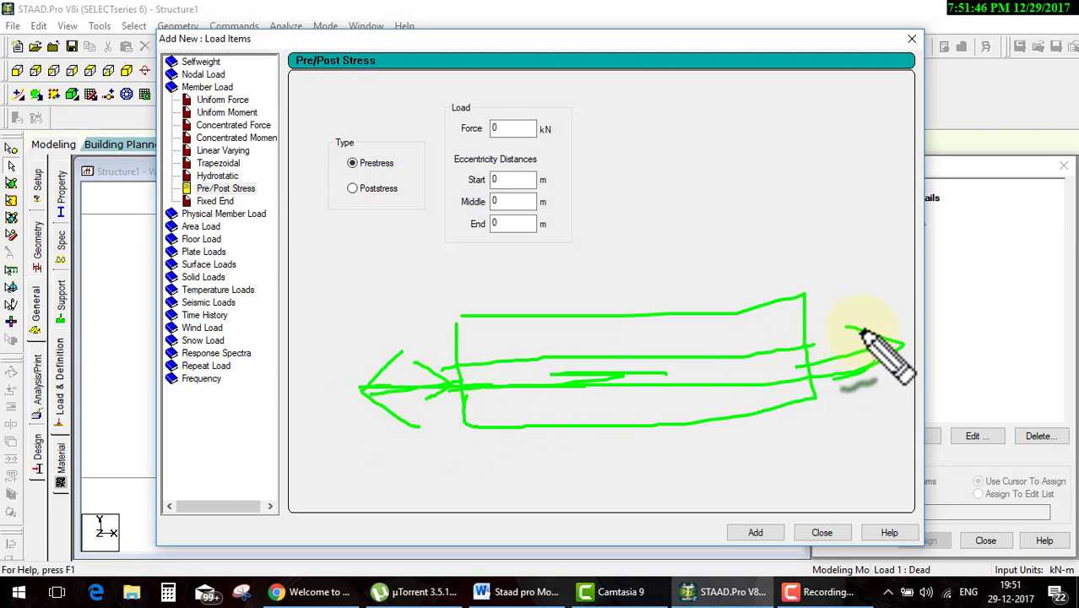
{"action": "mouse_move", "coordinate": [861, 332]}
{"action": "left_mouse_down"}
{"action": "mouse_move", "coordinate": [807, 354]}
{"action": "mouse_move", "coordinate": [862, 385]}
{"action": "left_mouse_up"}
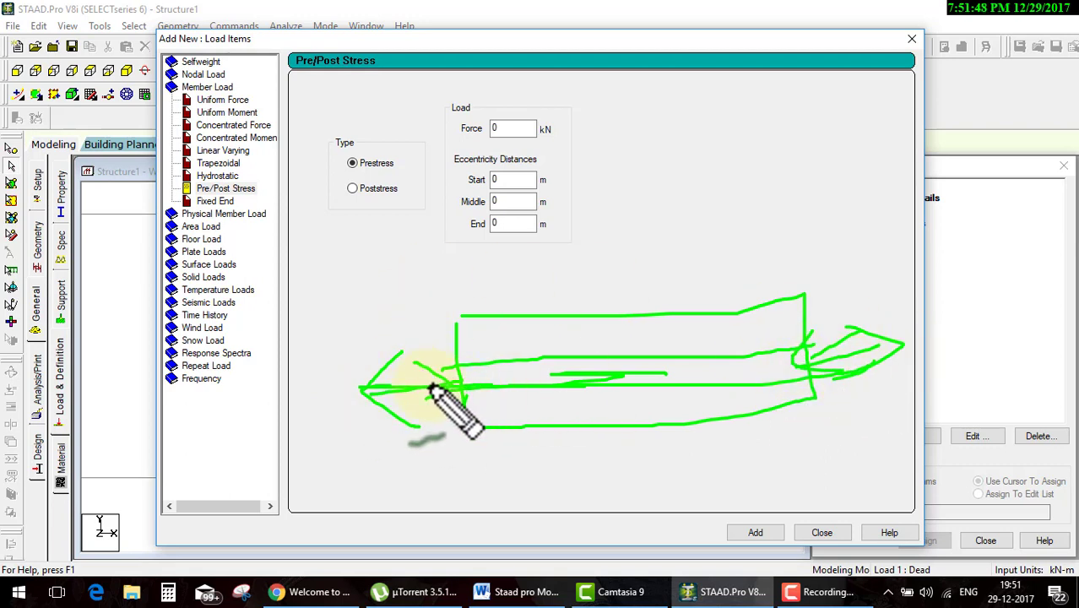
{"action": "key", "text": "Escape"}
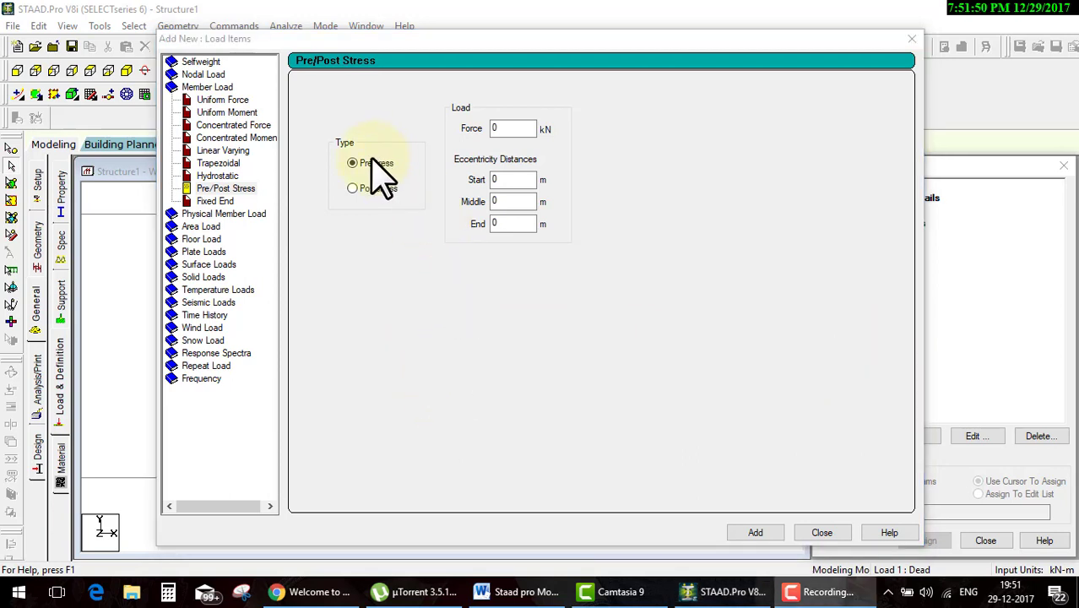
- Add a 2 kN prestress force and assign it to the right column
{"action": "left_click", "coordinate": [519, 128]}
{"action": "type", "text": "2"}
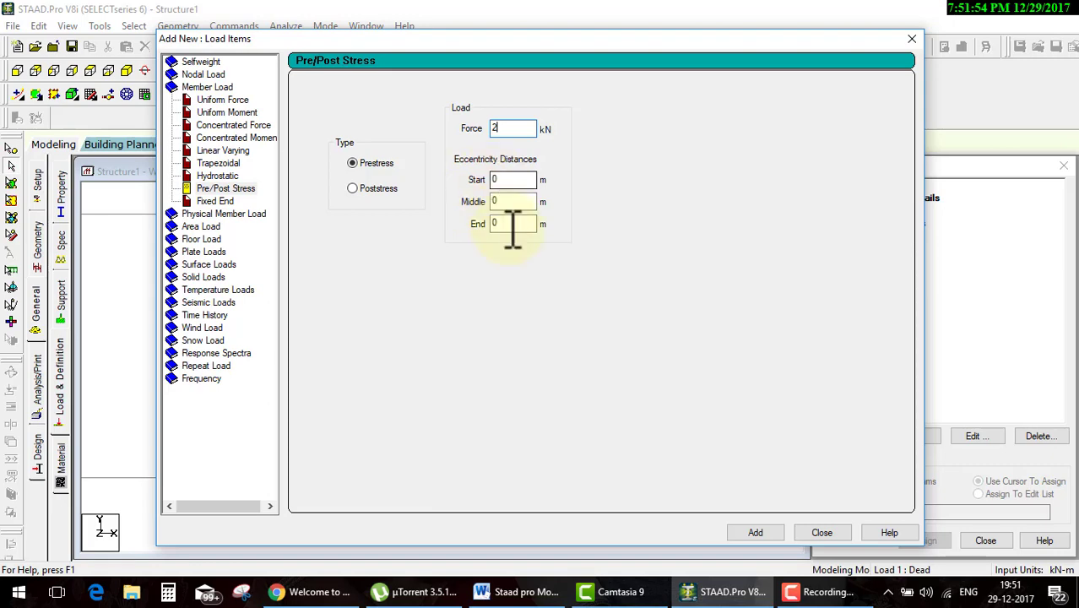
{"action": "left_click", "coordinate": [755, 533]}
{"action": "left_click", "coordinate": [820, 533]}
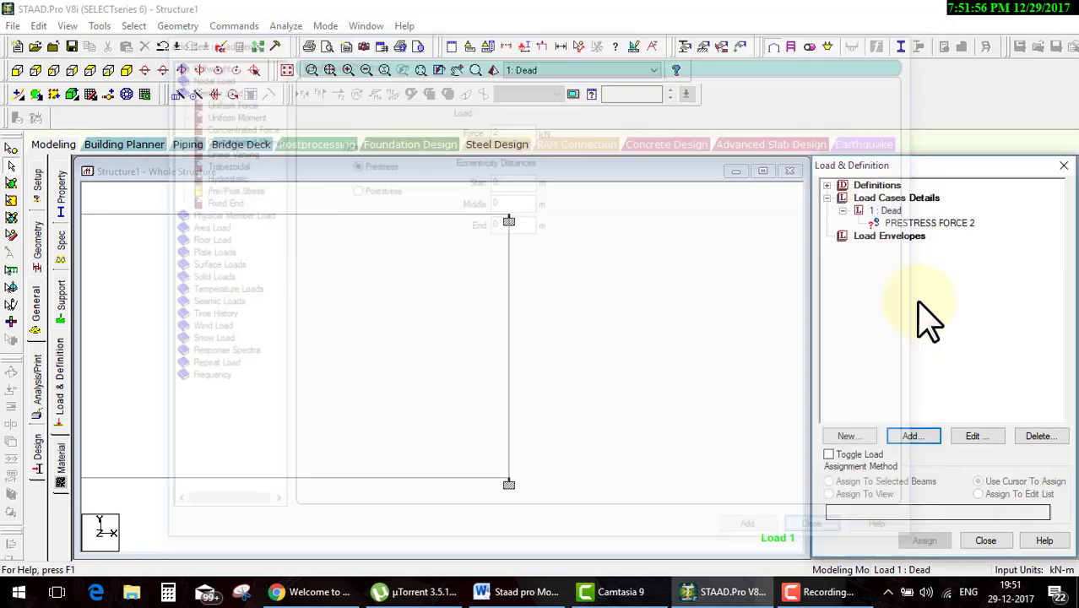
{"action": "left_click", "coordinate": [927, 222]}
{"action": "left_click", "coordinate": [509, 316]}
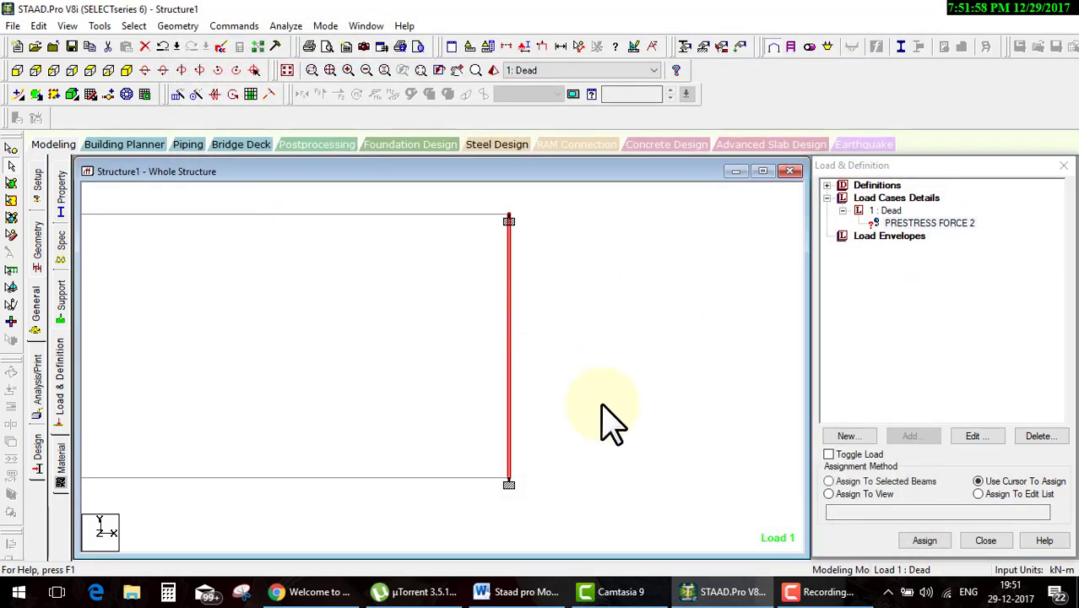
{"action": "left_click", "coordinate": [915, 481]}
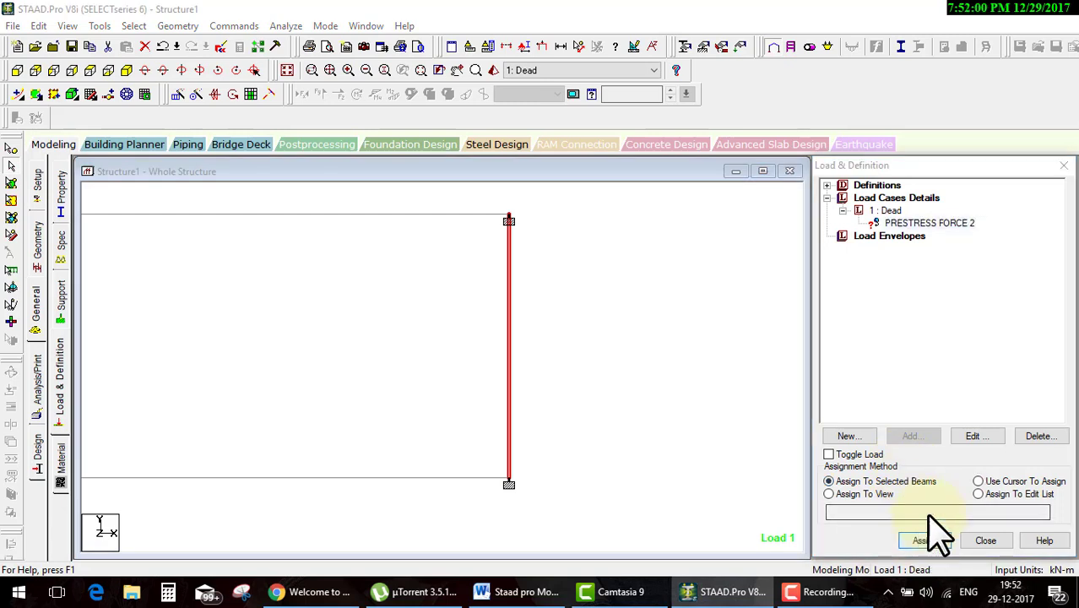
{"action": "left_click", "coordinate": [926, 541]}
{"action": "left_click", "coordinate": [948, 401]}
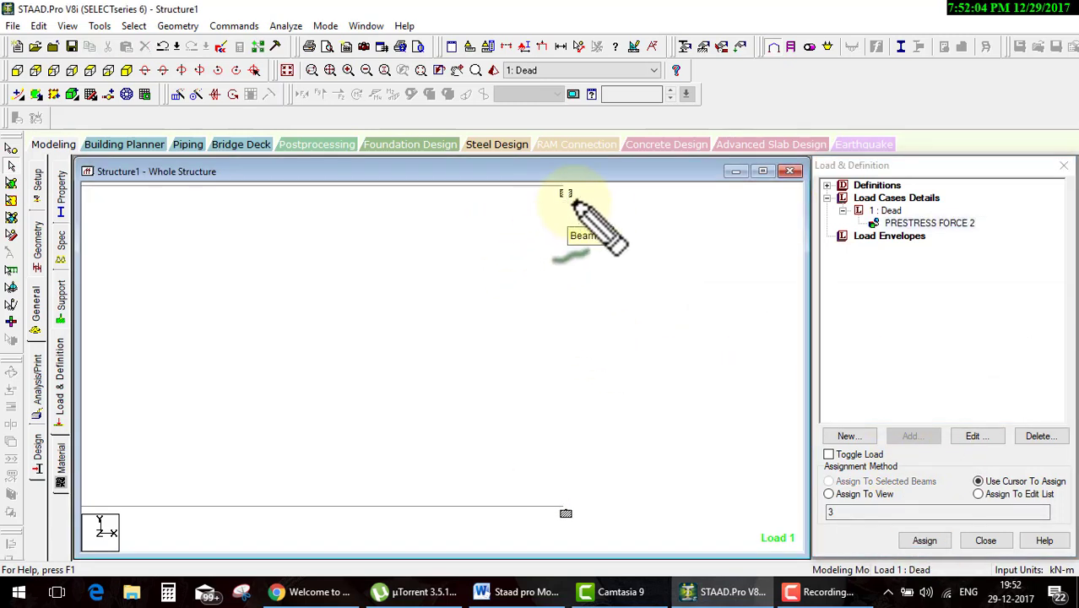
{"action": "left_click", "coordinate": [594, 227]}
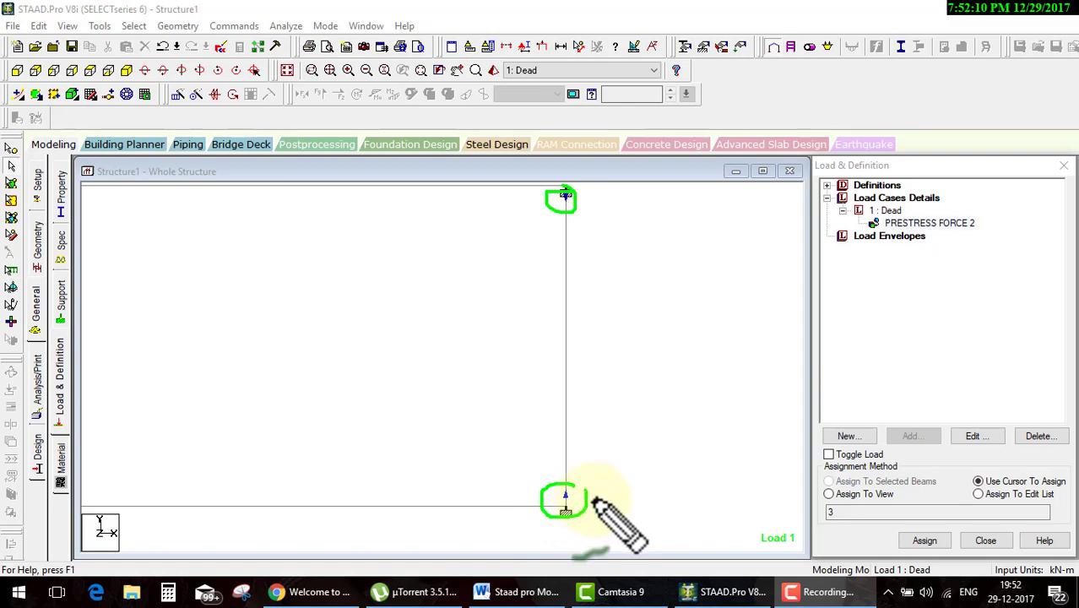
- Delete PRESTRESS FORCE 2 from Dead and reopen the new load items list
{"action": "left_click", "coordinate": [922, 225]}
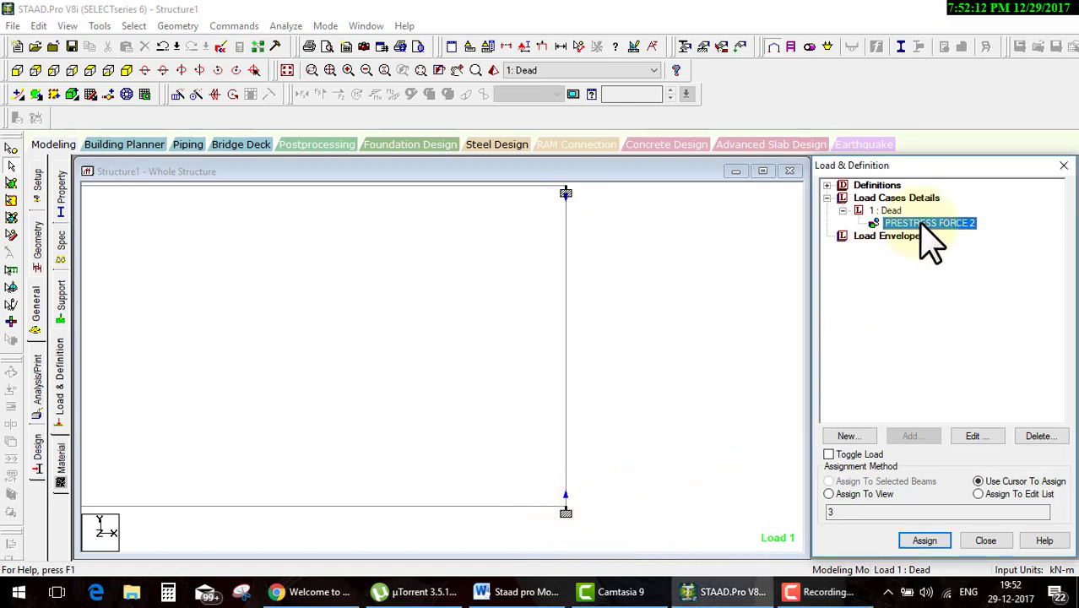
{"action": "key", "text": "Delete"}
{"action": "left_click", "coordinate": [887, 211]}
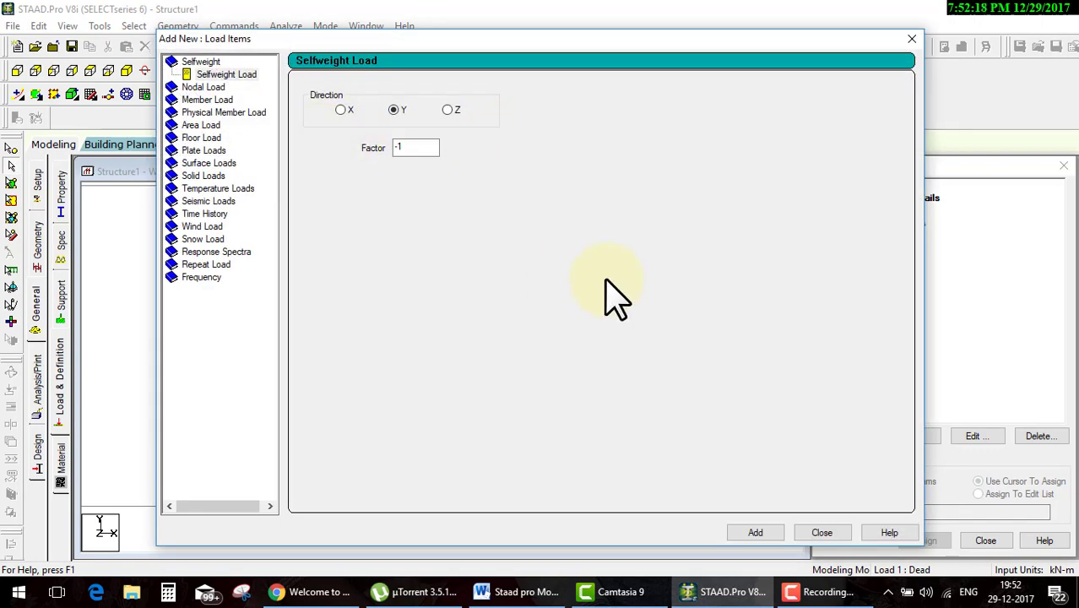
- Bring up the Fixed End member load form and enter start-node Fz -20 kN
{"action": "left_click", "coordinate": [202, 99]}
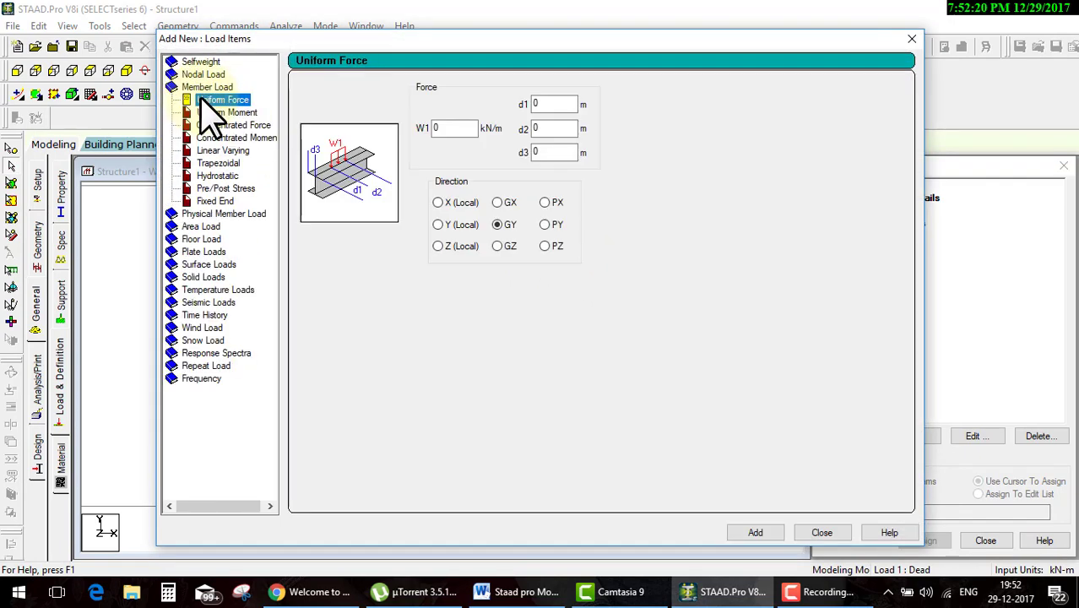
{"action": "left_click", "coordinate": [216, 201]}
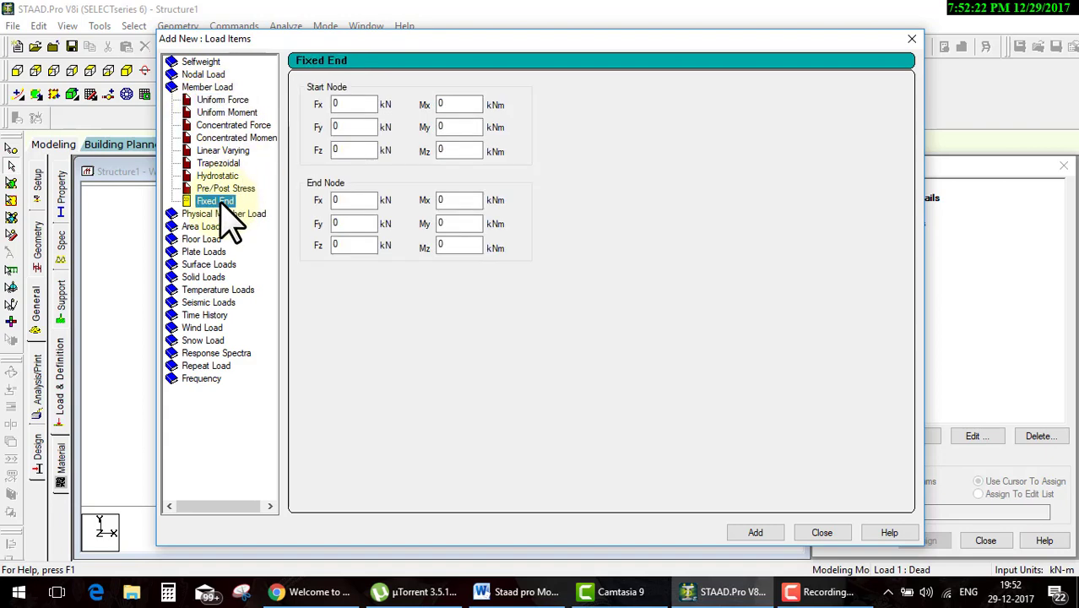
{"action": "mouse_move", "coordinate": [516, 39]}
{"action": "left_mouse_down"}
{"action": "mouse_move", "coordinate": [736, 85]}
{"action": "mouse_move", "coordinate": [397, 61]}
{"action": "left_mouse_up"}
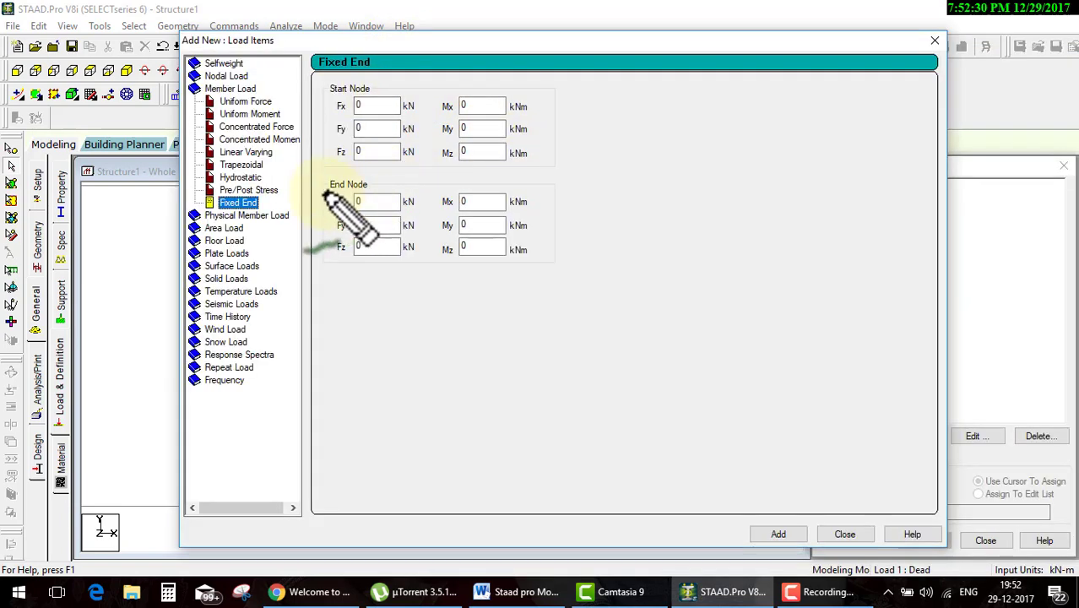
{"action": "left_click_drag", "start_coordinate": [432, 193], "coordinate": [325, 193]}
{"action": "left_click_drag", "start_coordinate": [325, 99], "coordinate": [387, 88]}
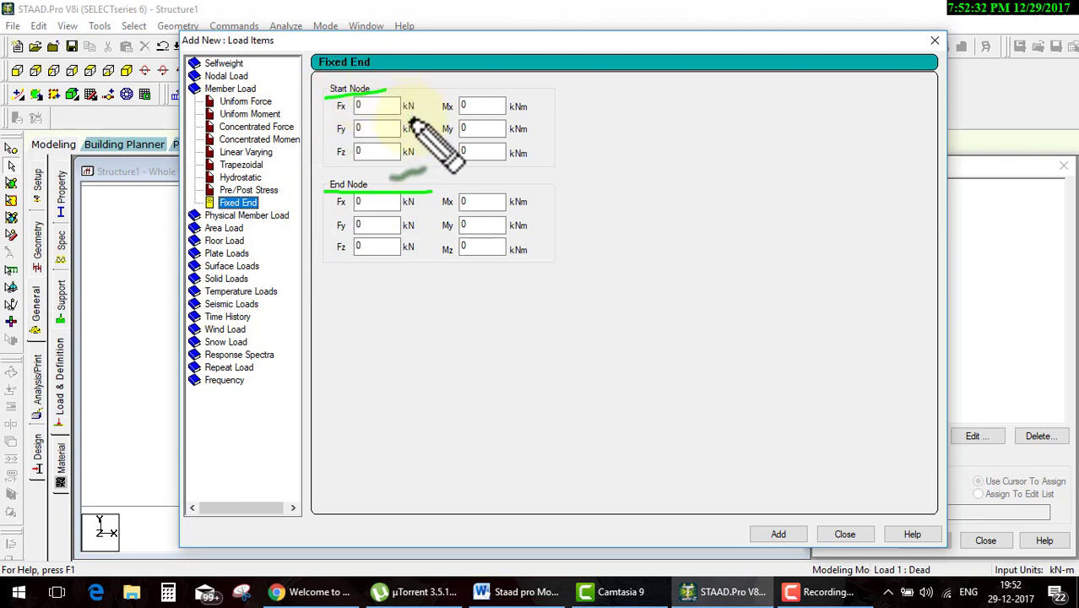
{"action": "key", "text": "Escape"}
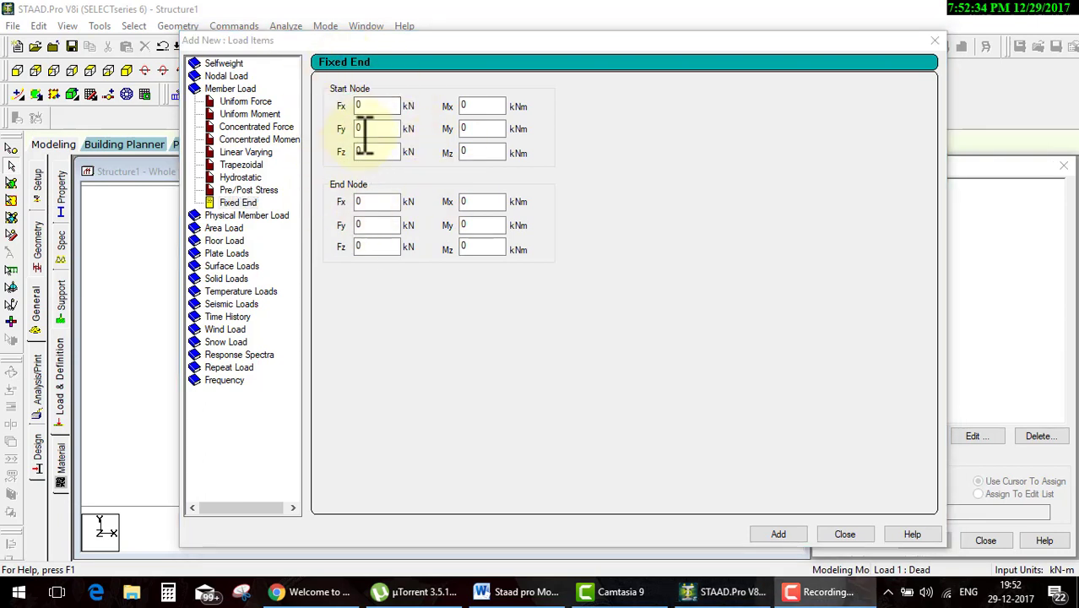
{"action": "left_click", "coordinate": [371, 152]}
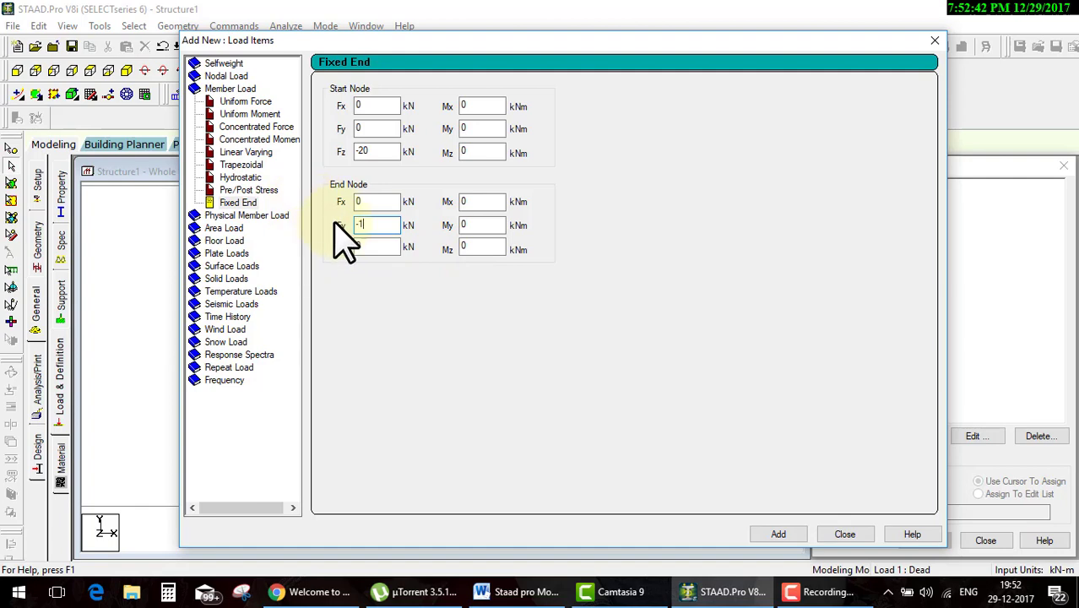
- Add the fixed-end load and assign it to the bottom beam
{"action": "left_click", "coordinate": [776, 533]}
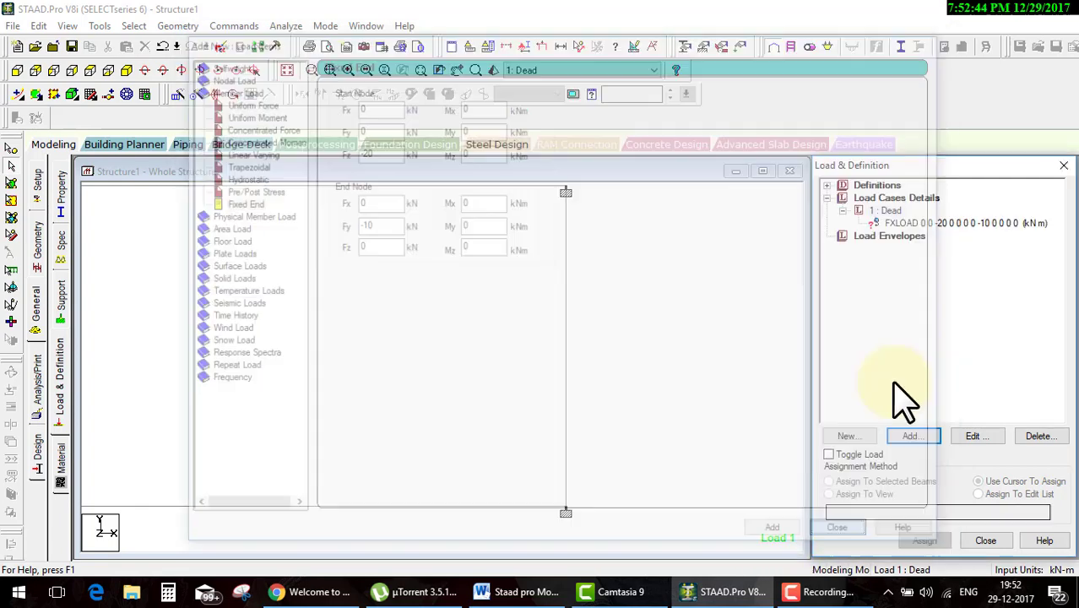
{"action": "left_click", "coordinate": [521, 506]}
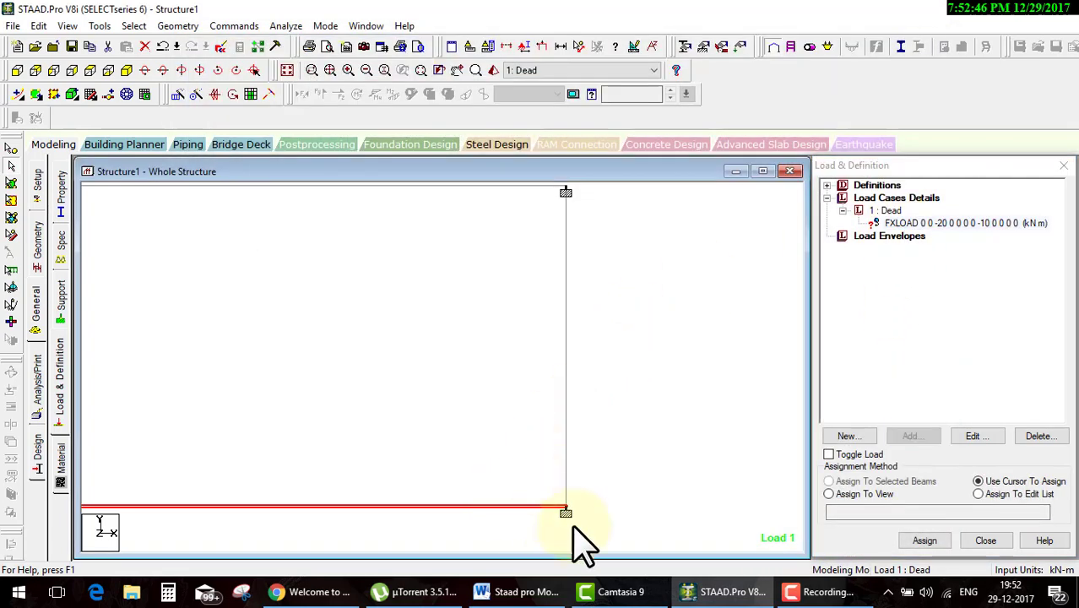
{"action": "left_click", "coordinate": [882, 481]}
{"action": "left_click", "coordinate": [925, 539]}
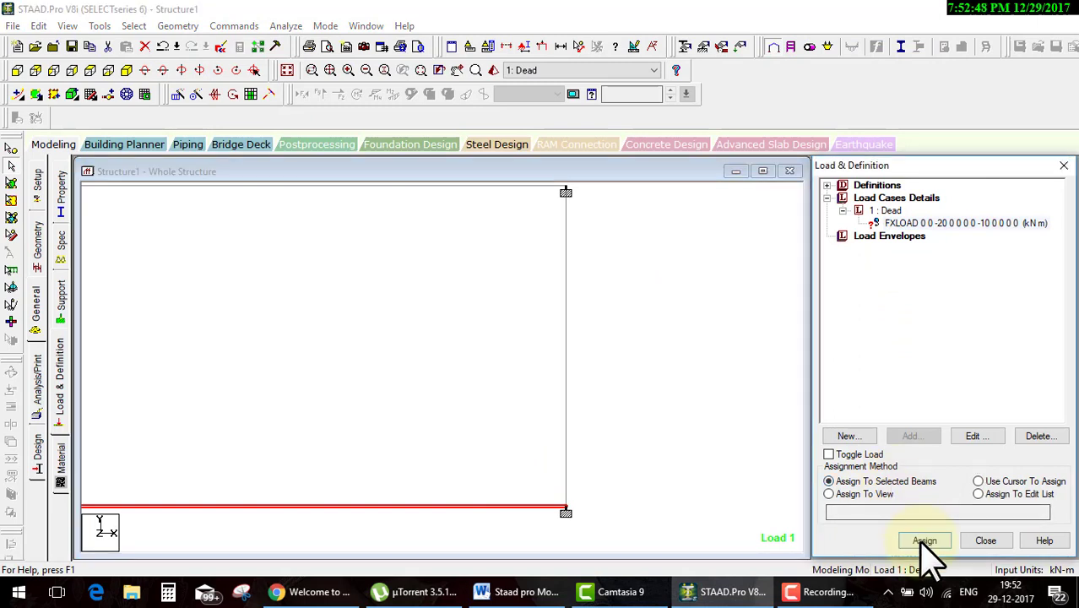
{"action": "left_click", "coordinate": [951, 399]}
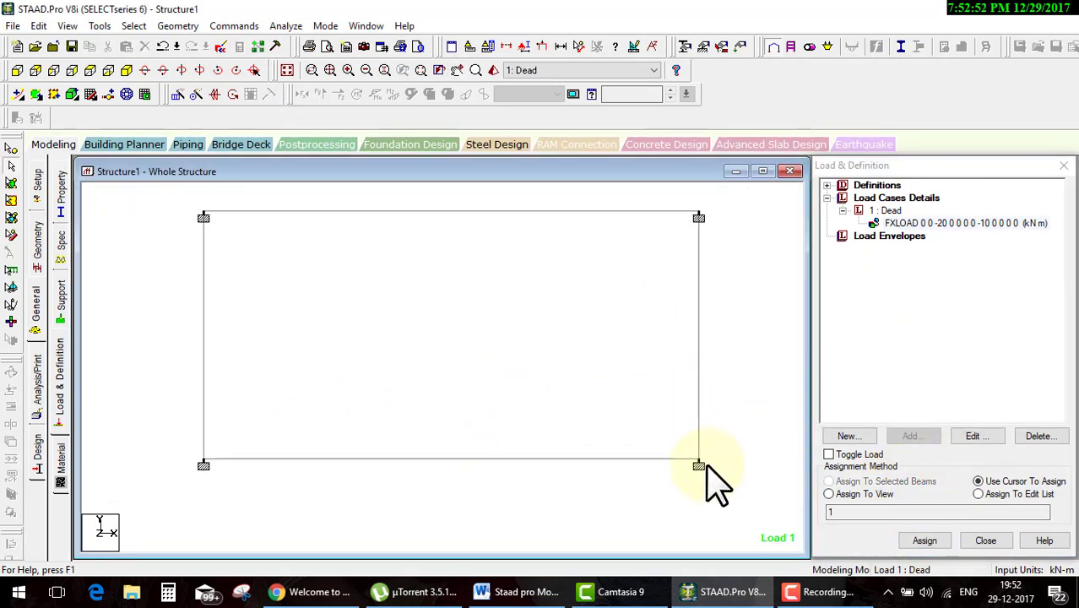
- Select the Dead load case and reopen the new load items list
{"action": "left_click", "coordinate": [939, 222]}
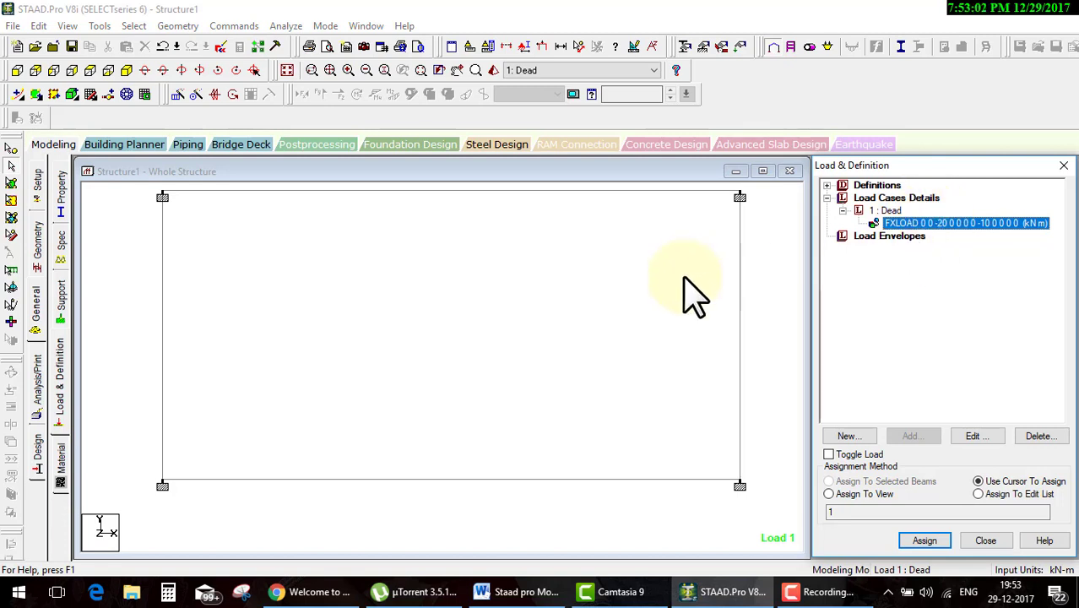
{"action": "left_click", "coordinate": [886, 211]}
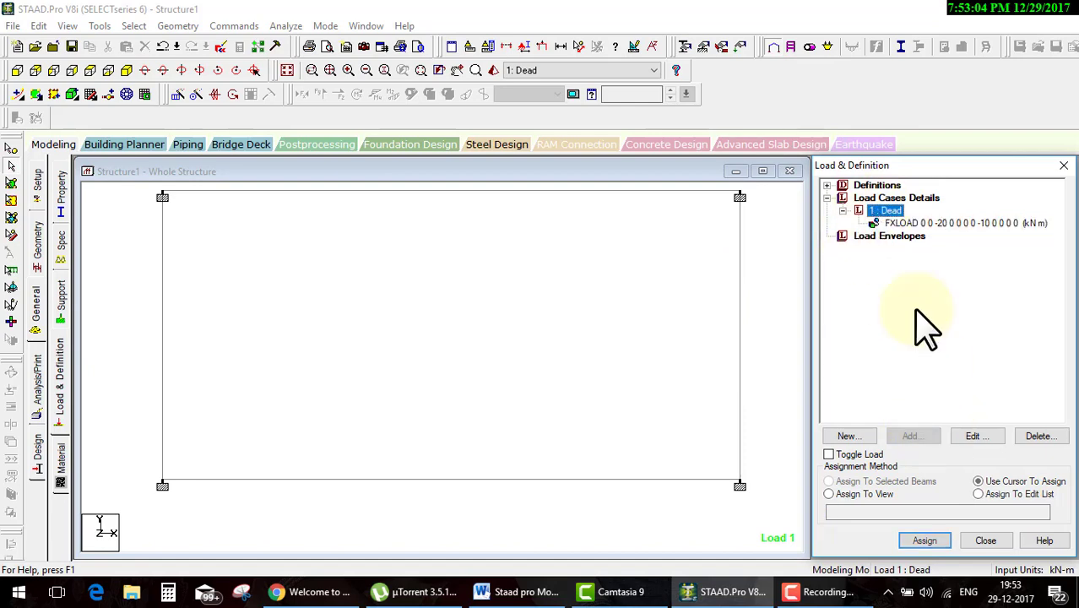
{"action": "left_click", "coordinate": [907, 435]}
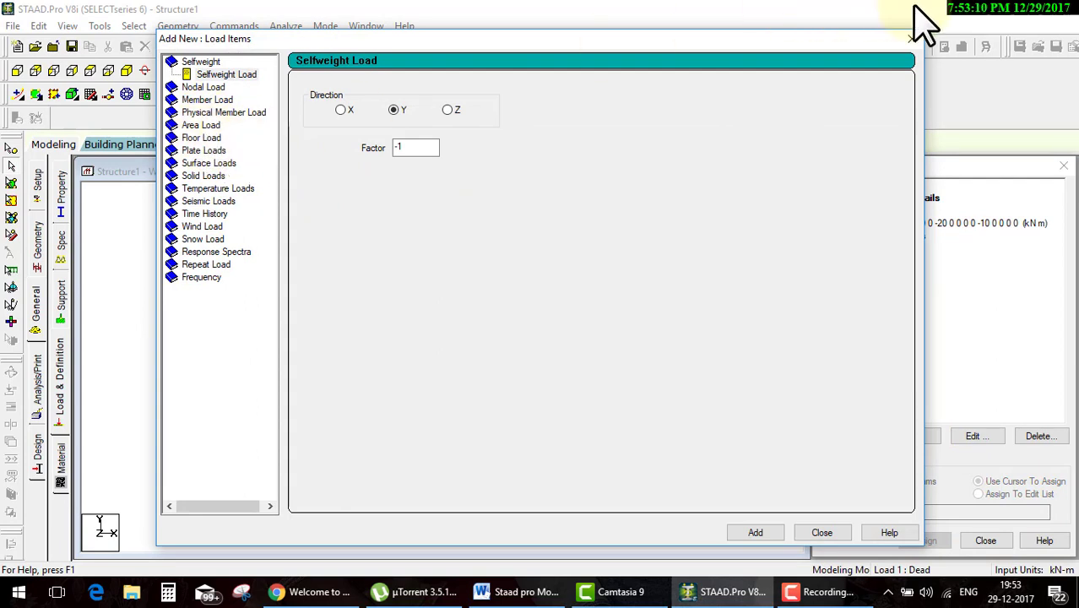
- Dismiss the Add New: Load Items dialog, leaving Dead with only the FXLOAD fixed-end load
{"action": "left_click", "coordinate": [911, 40]}
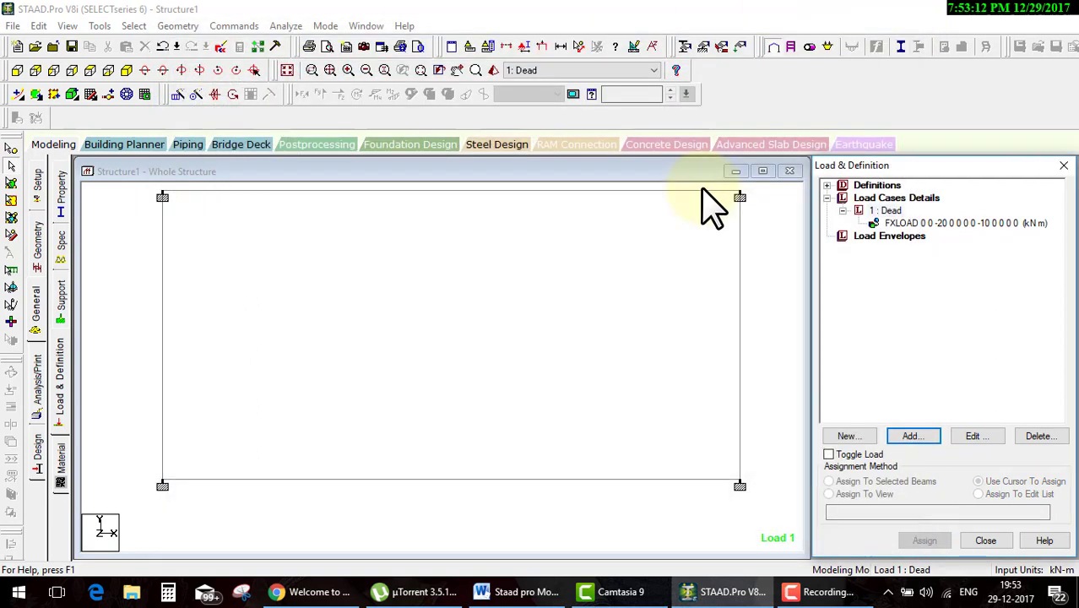